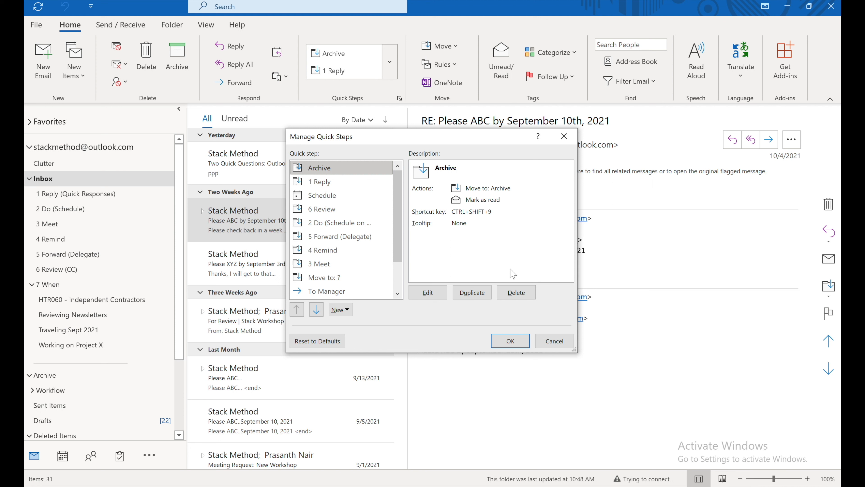
Close the quick step manager and file the Inbox message "Two Quick Questions" into 1 Reply (Quick Responses) using its quick step
left_click(563, 343)
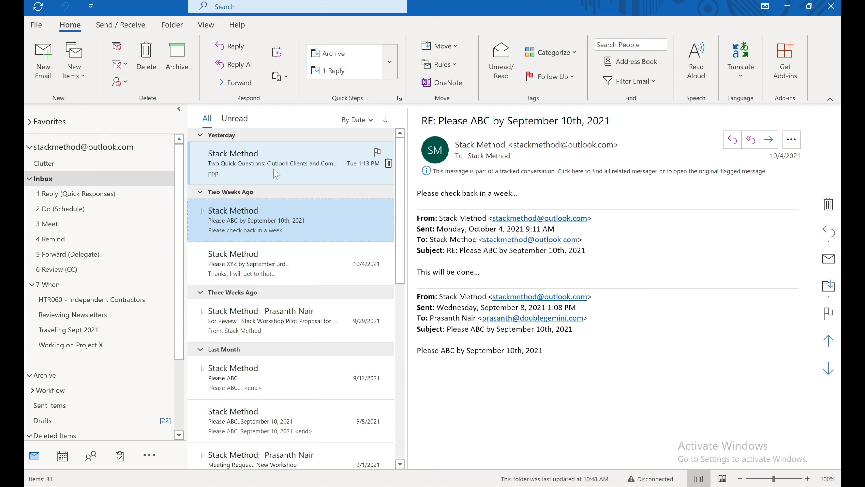
left_click(272, 167)
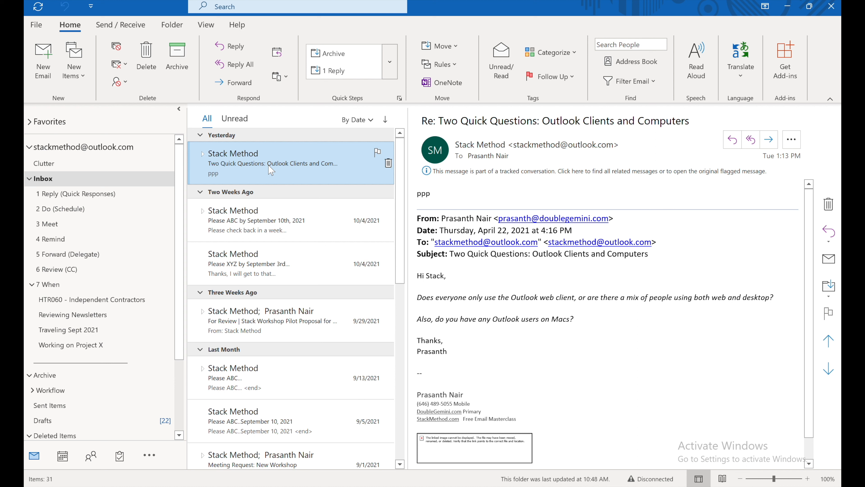
key("Delete")
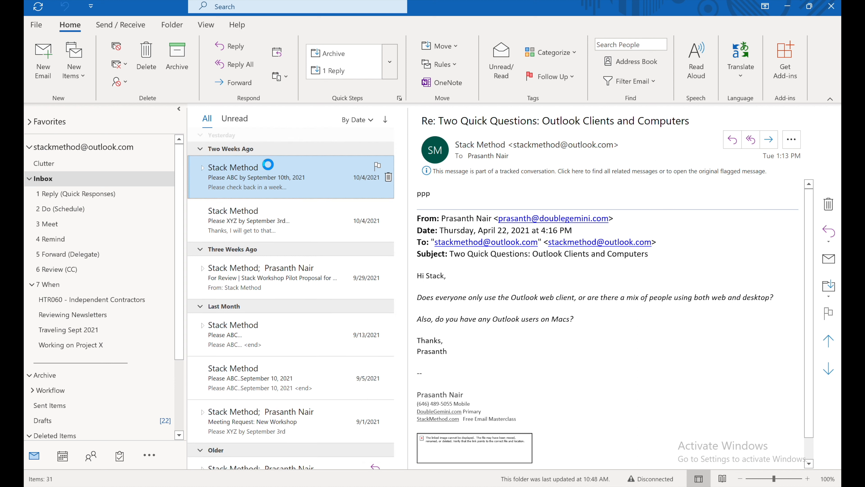
left_click(61, 194)
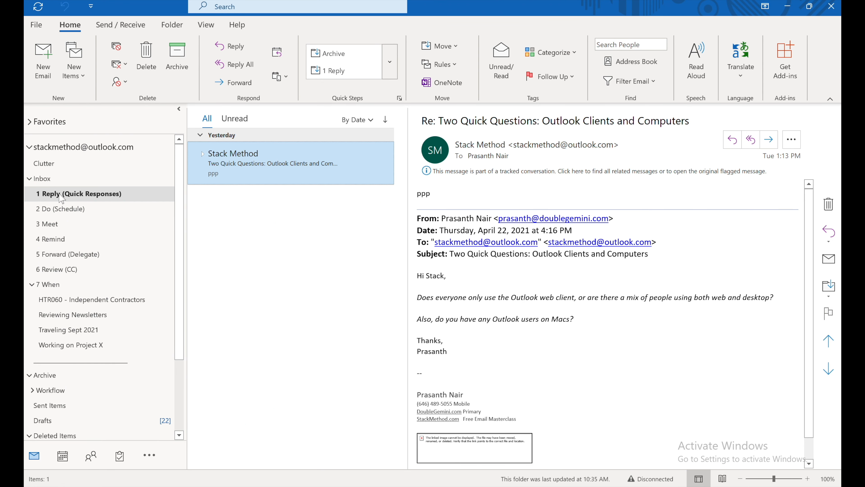
File Inbox conversations "Please ABC by September 10th, 2021" and "Please XYZ by September 3rd" with quick steps, and move "For Review" to 6 Review (CC)
left_click(38, 180)
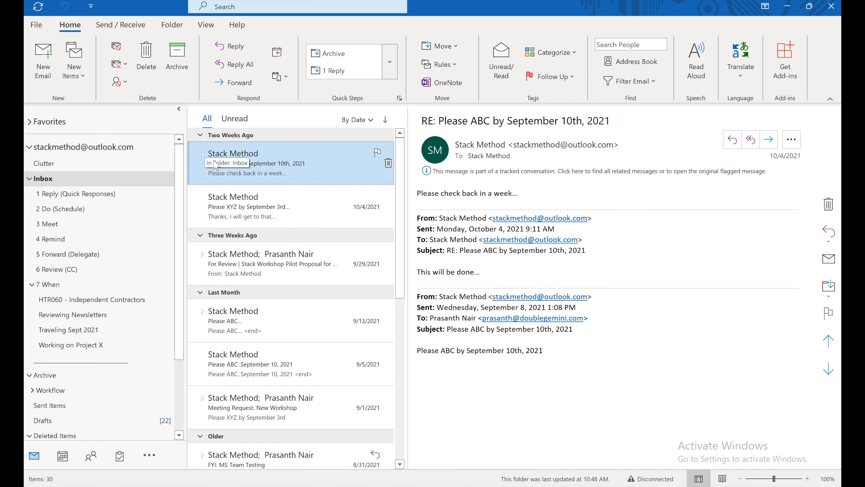
left_click(290, 167)
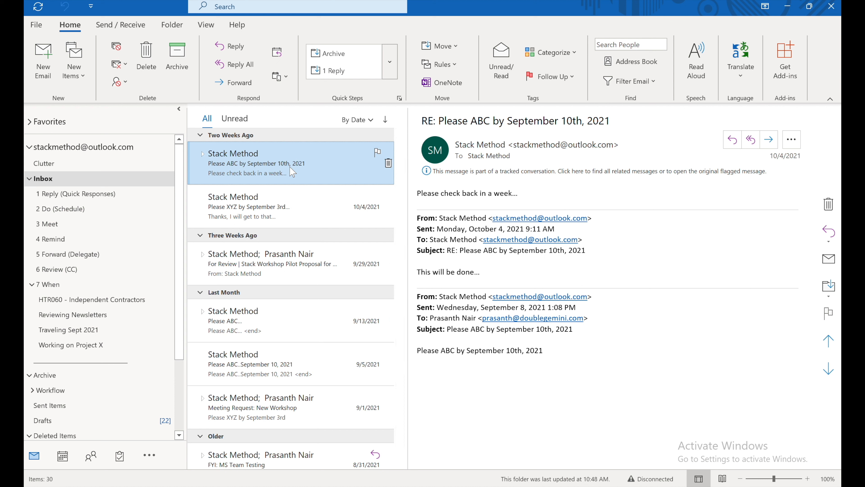
key("alt")
left_click(292, 172)
key("Delete")
key("Delete")
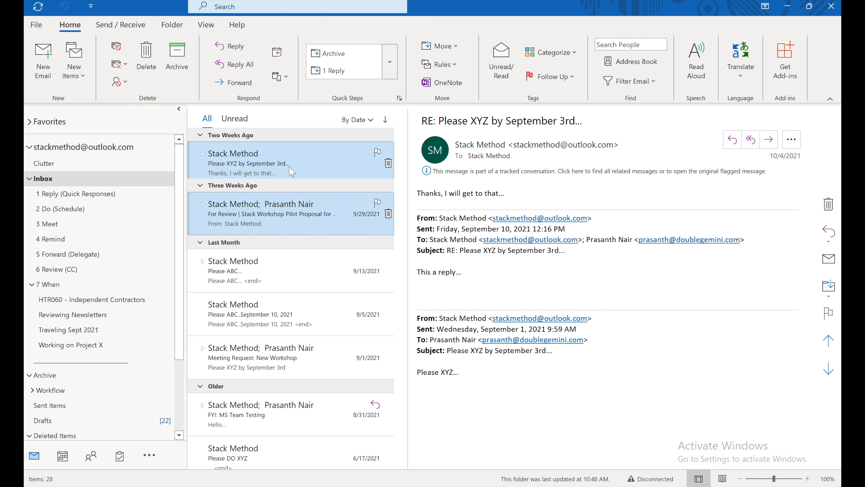
key("Delete")
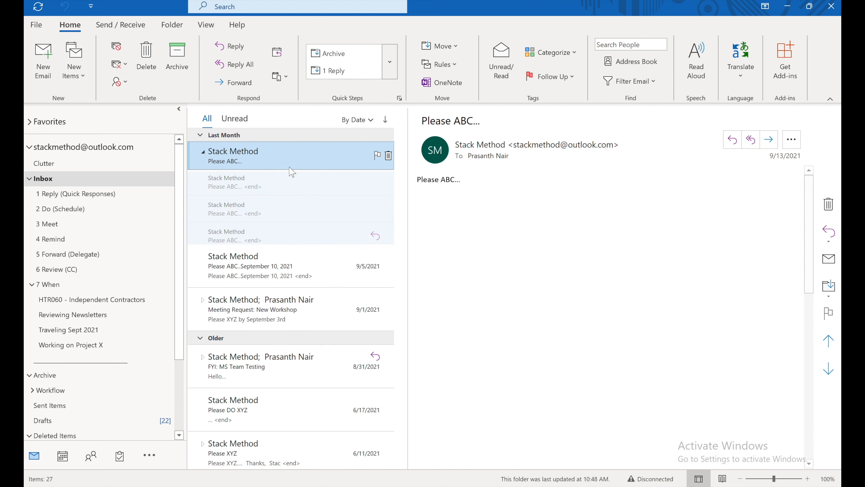
left_click(61, 269)
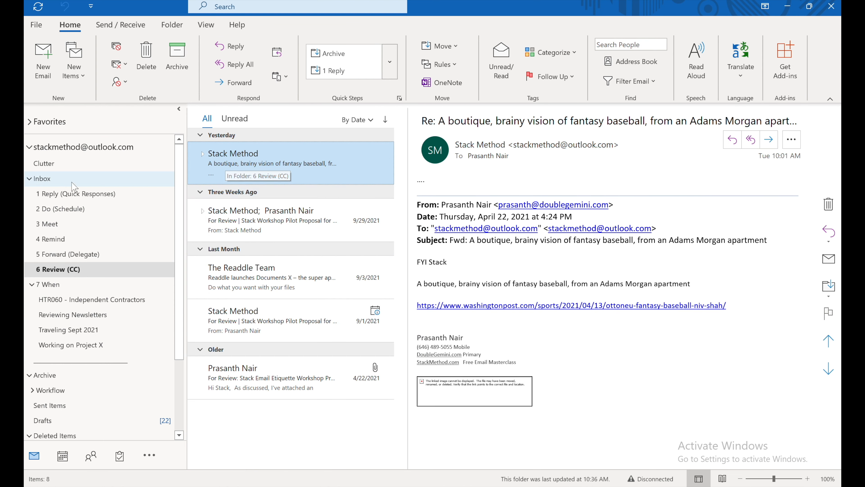
left_click(47, 193)
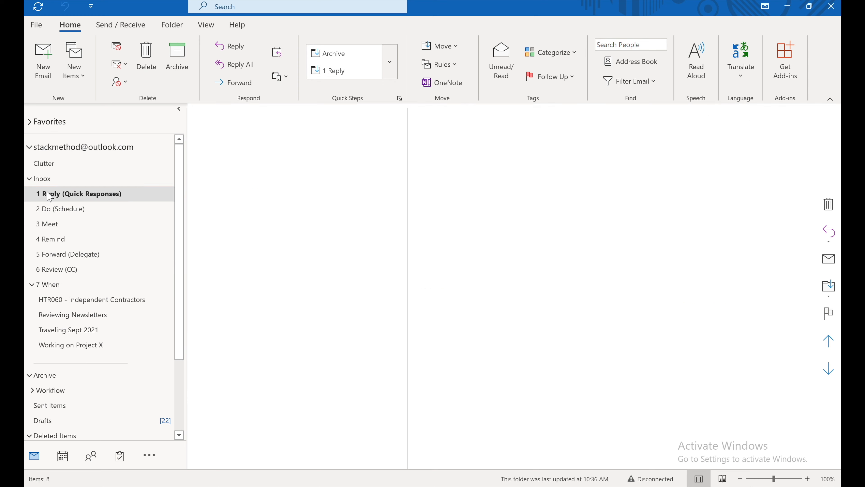
File the next five Inbox conversations, "Please ABC" through "Please DO XYZ", with quick steps, sending "Please ABC..September 10, 2021" to 1 Reply
left_click(39, 181)
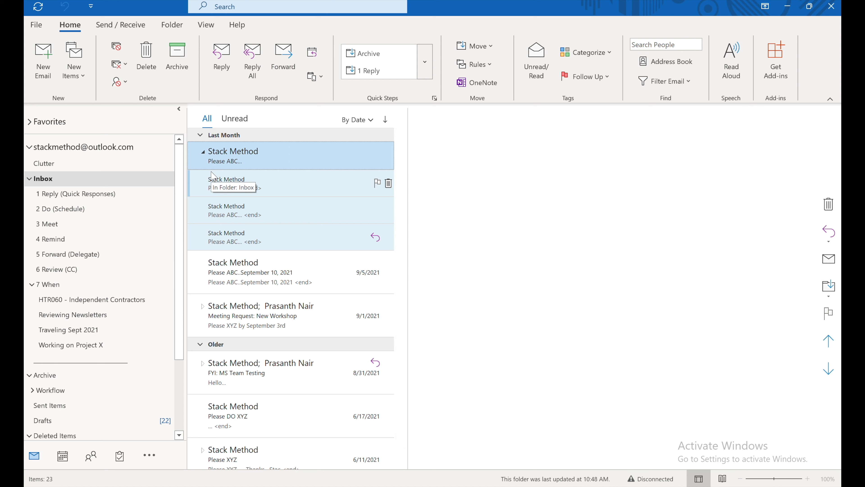
key("Delete")
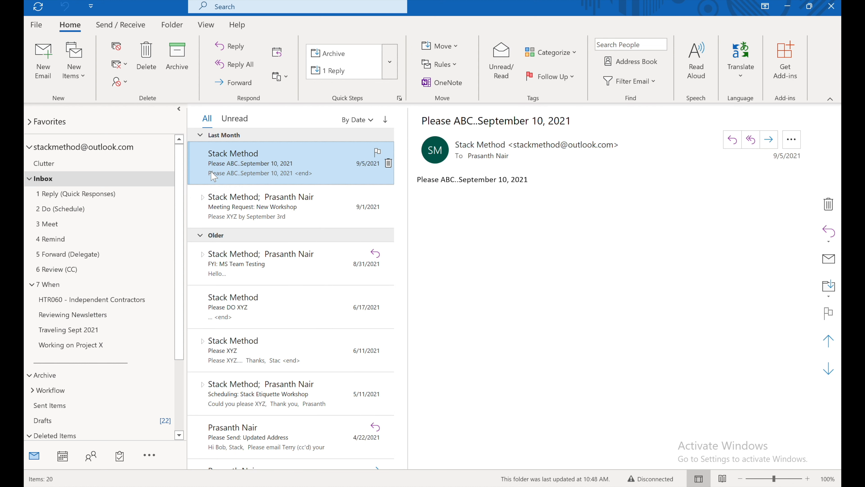
key("Delete")
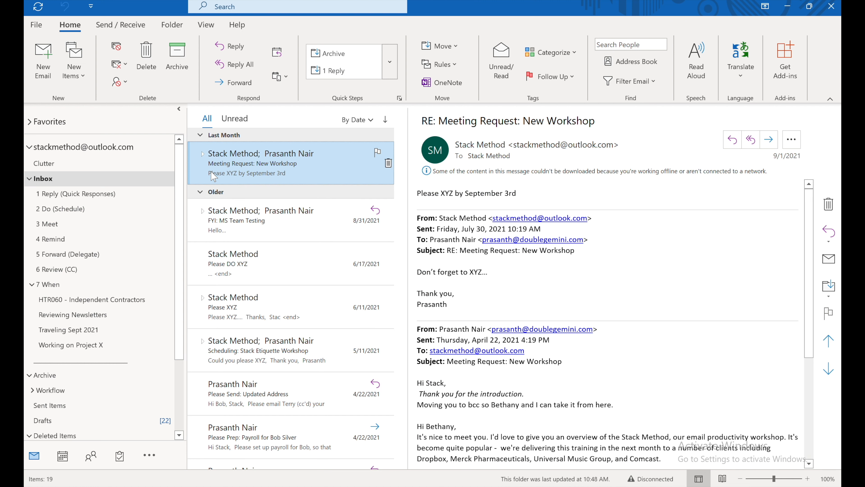
key("Delete")
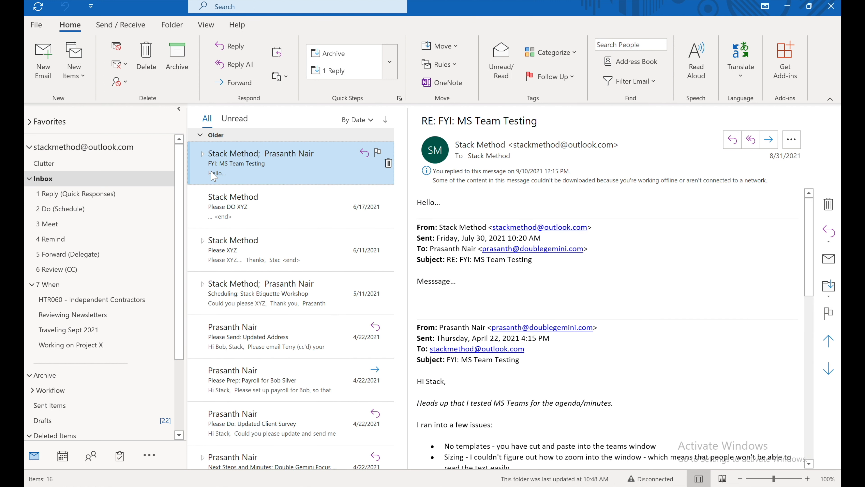
key("Delete")
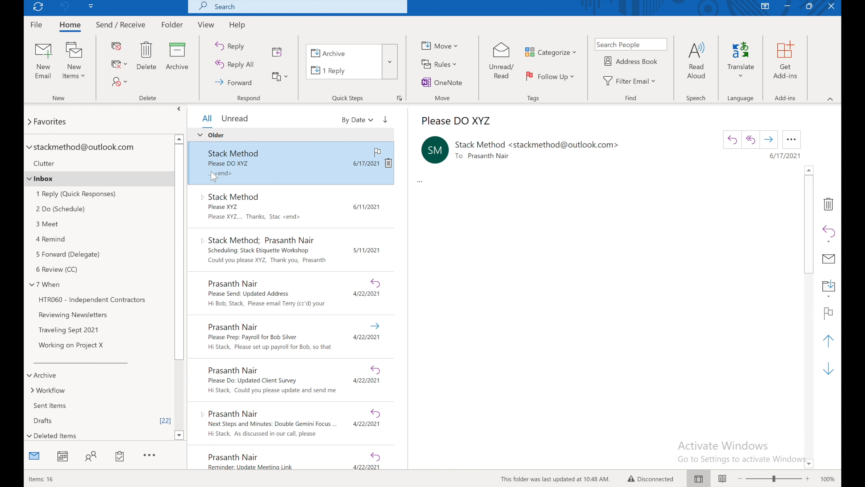
key("shift+Down")
key("Delete")
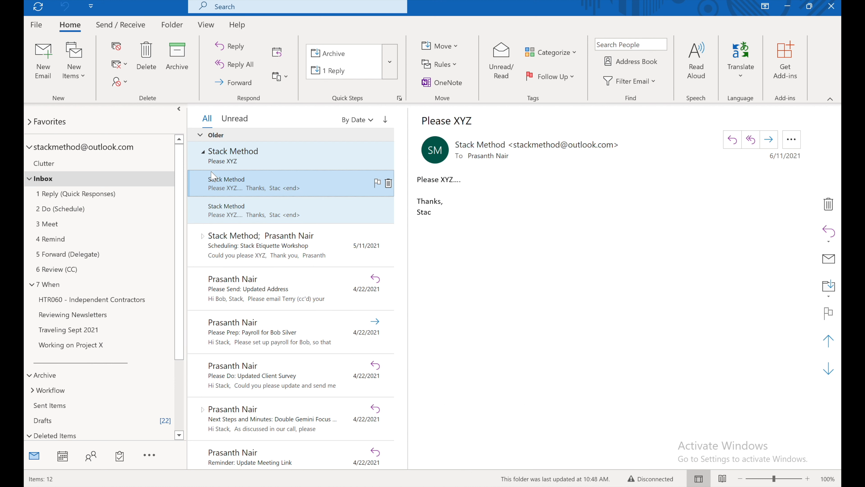
Move "Please XYZ" to 1 Reply and file the scheduling, updated address, payroll and client survey conversations with quick steps
left_click(213, 176)
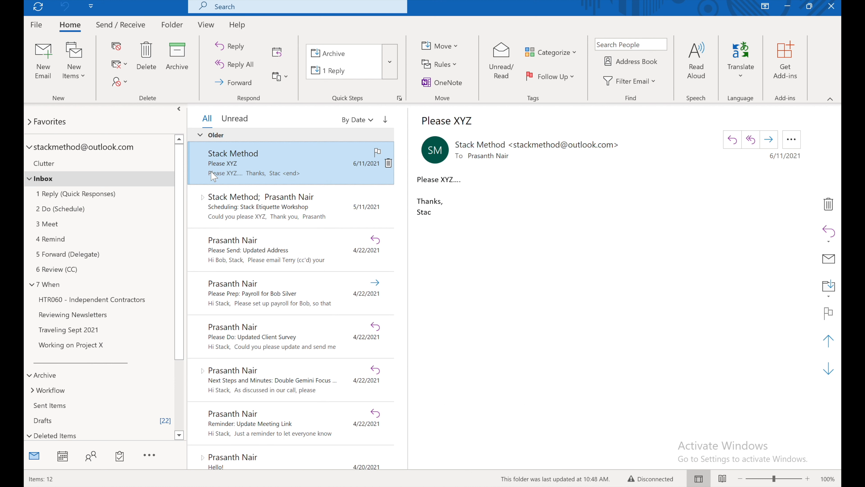
key("Delete")
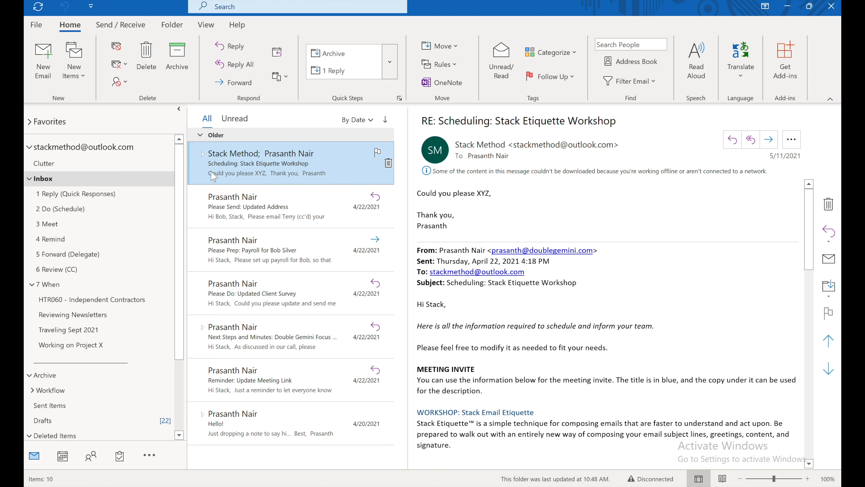
key("Delete")
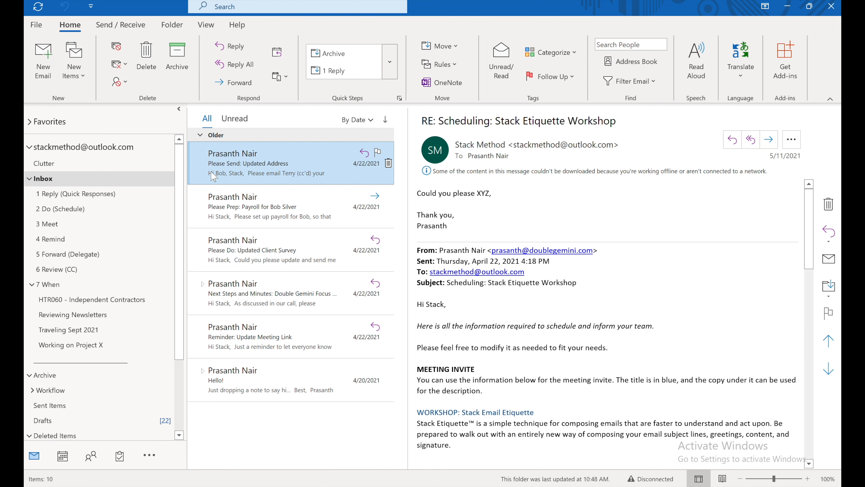
key("Delete")
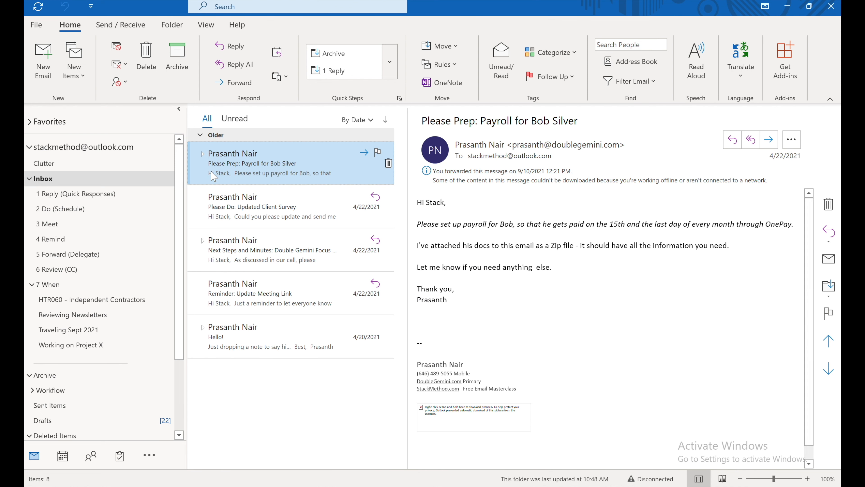
key("Delete")
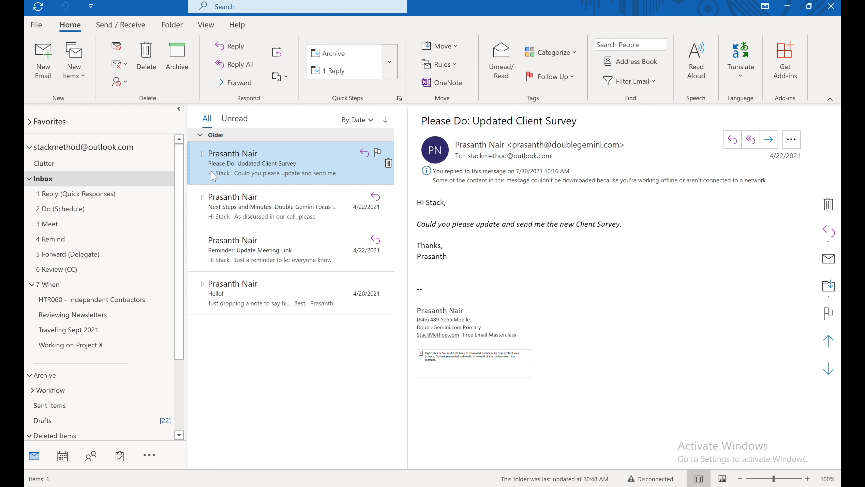
key("Delete")
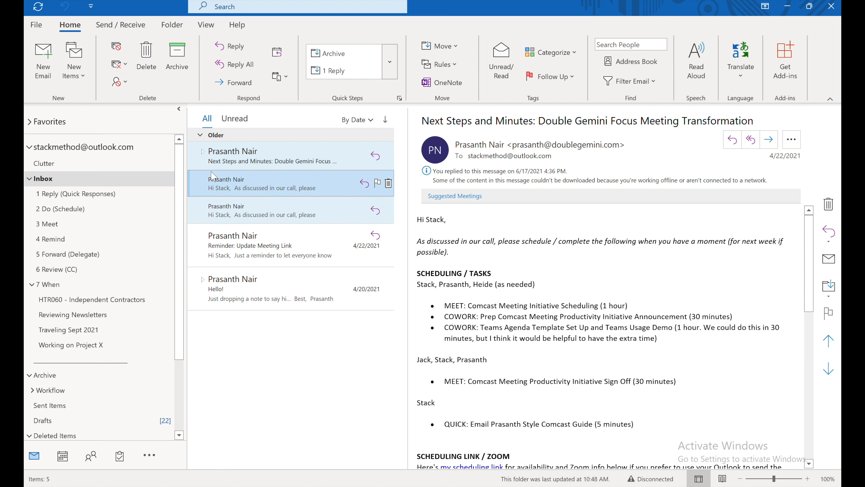
Empty the Inbox by filing "Reminder: Update Meeting Link" with a quick step and moving "Next Steps and Minutes" and "Hello!" to 1 Reply
key("Delete")
key("Delete")
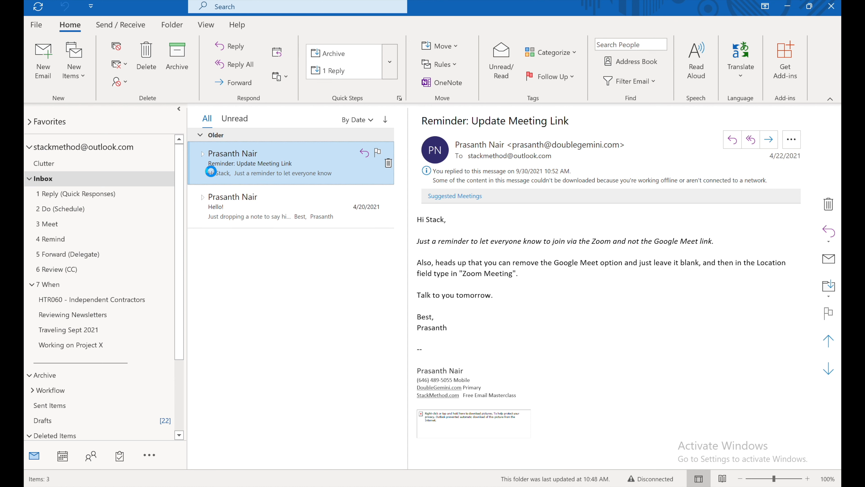
key("Delete")
key("Delete")
key("Delete")
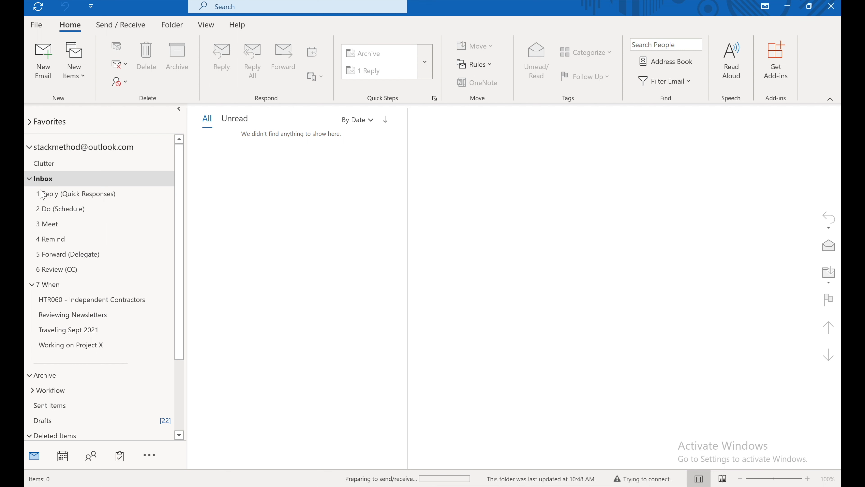
Check the 1 Reply and 2 Do folders, and flag "Two Quick Questions" in 1 Reply for follow-up today
left_click(44, 197)
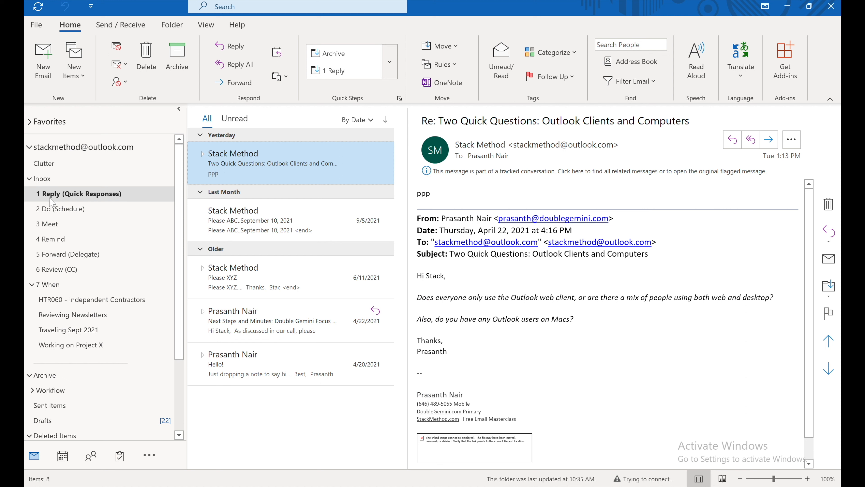
left_click(48, 211)
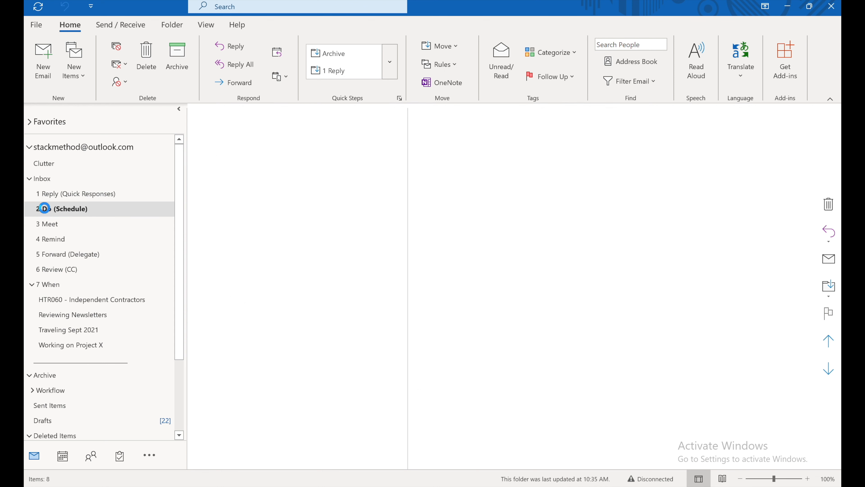
left_click(41, 193)
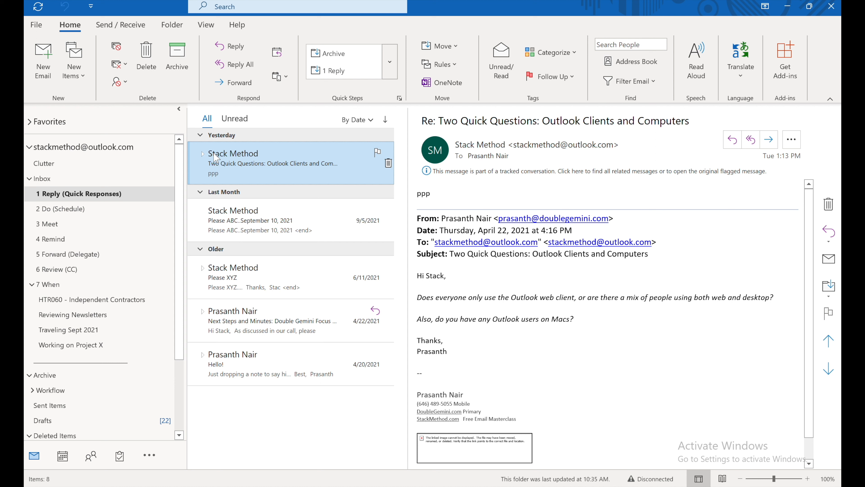
key("Insert")
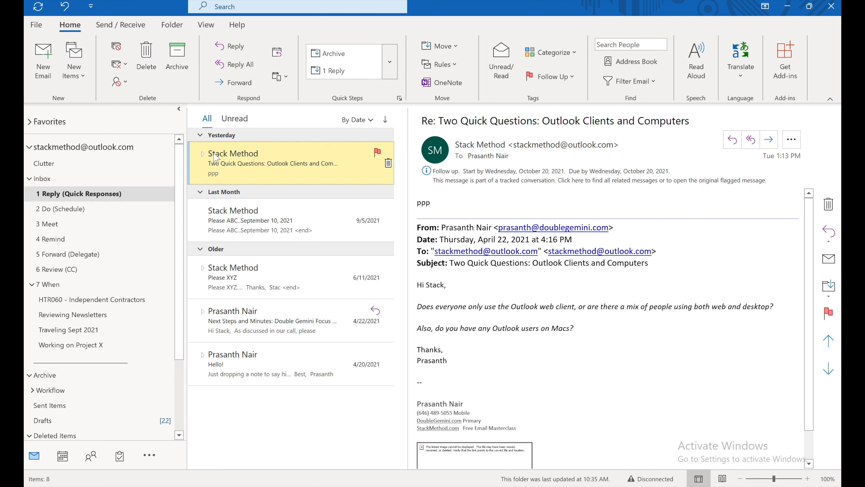
Go through the remaining messages in 1 Reply (Quick Responses) and flag "Hello!" for follow-up today
key("Down")
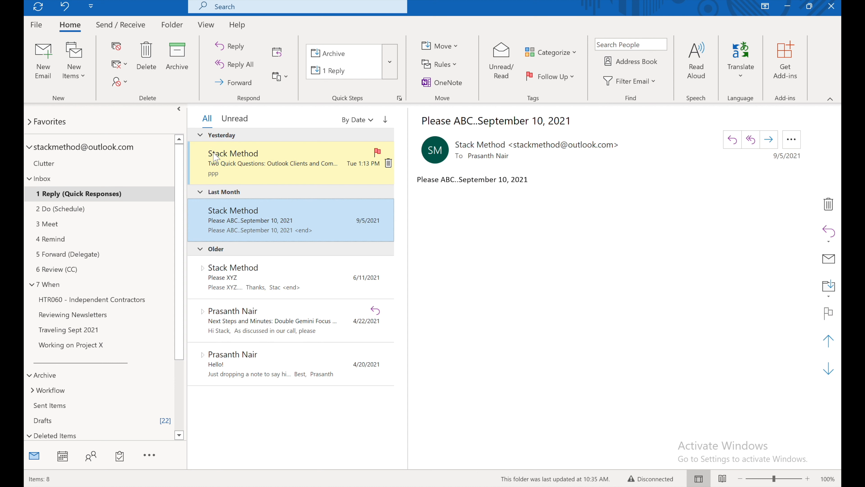
key("Down")
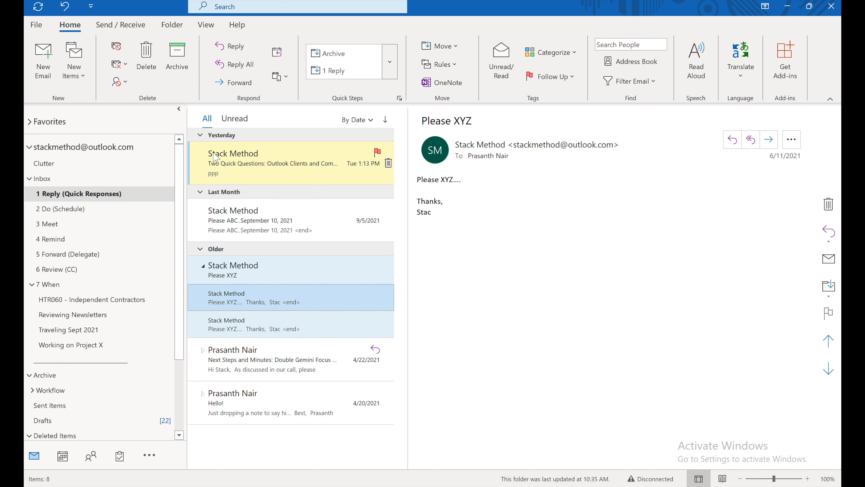
key("Down")
key("Down")
key("Down")
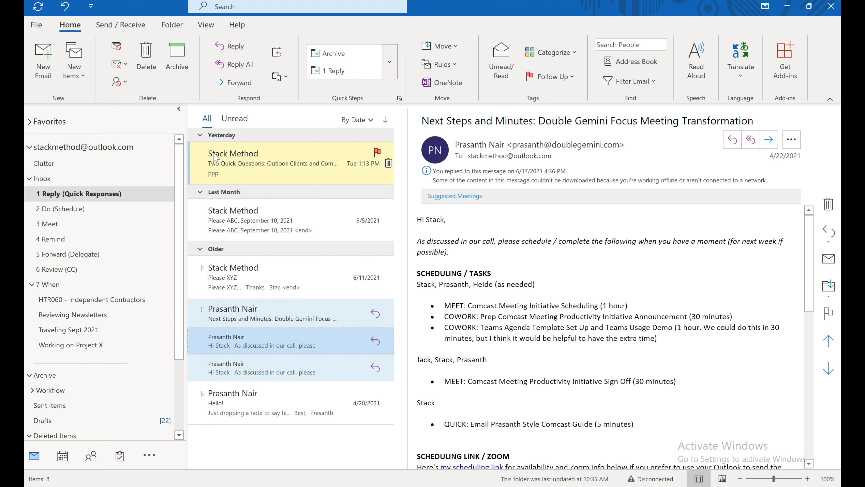
key("Down")
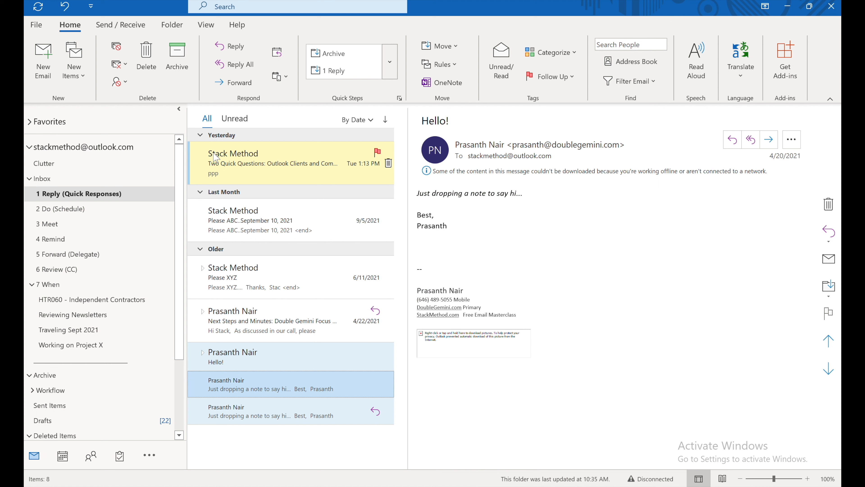
key("Insert")
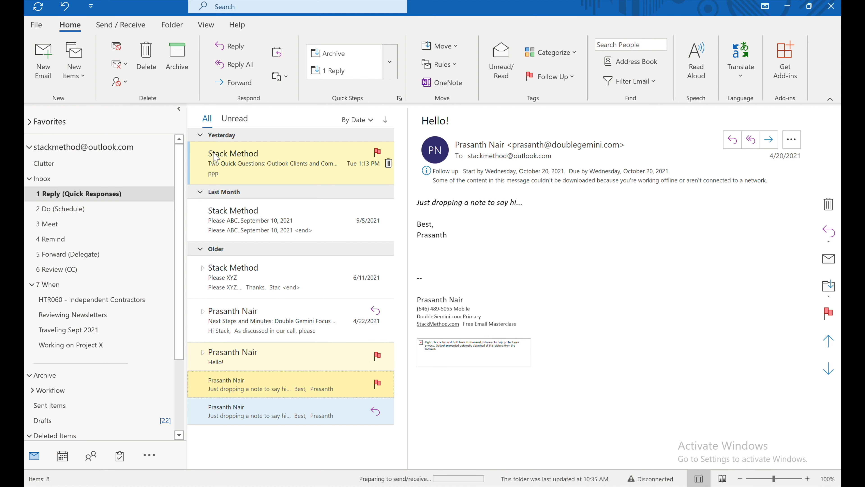
Reply "I will..." to the flagged "Two Quick Questions" message, send it, and archive the conversation
left_click(257, 166)
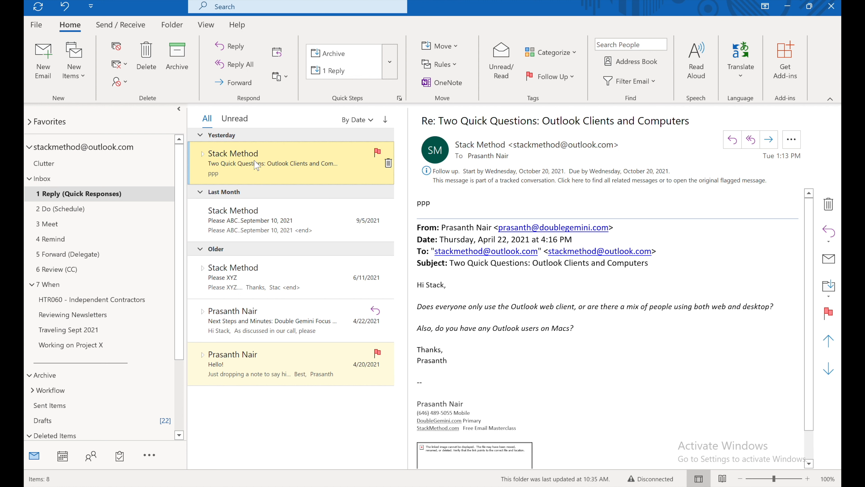
key("ctrl+r")
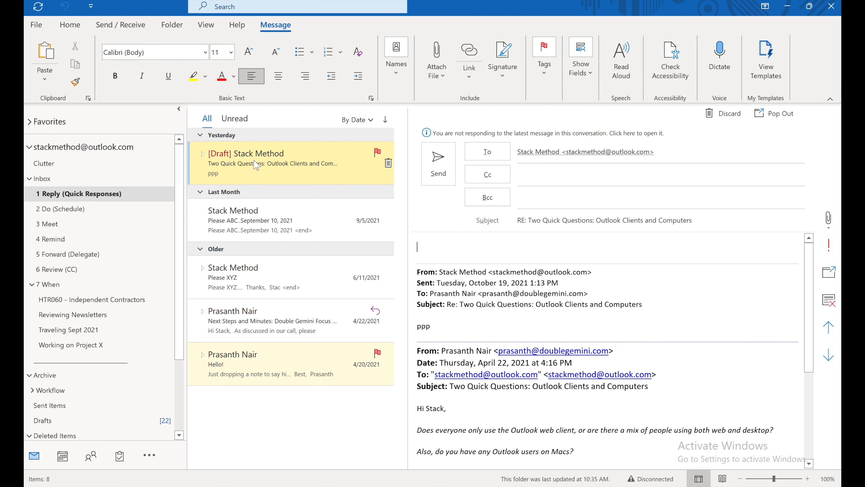
type("I will...")
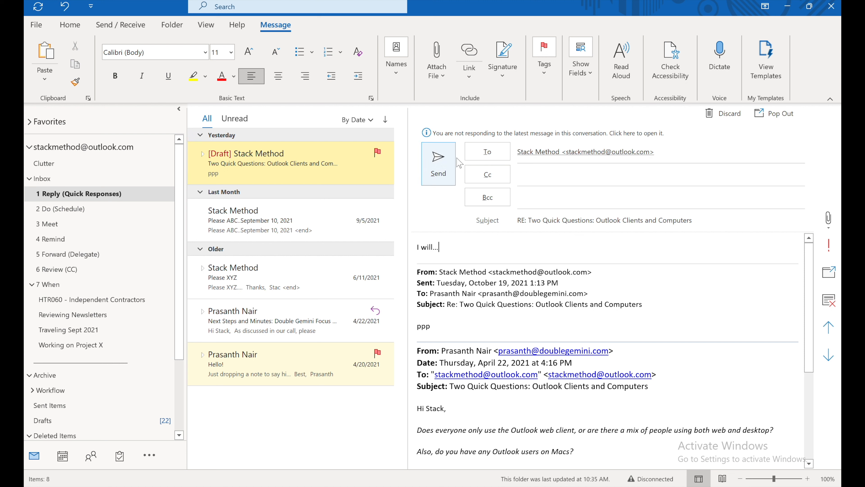
left_click(438, 159)
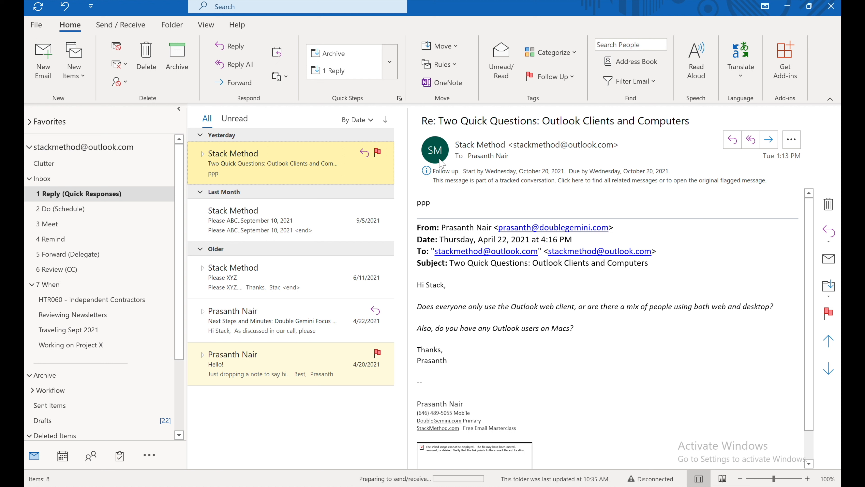
left_click(177, 60)
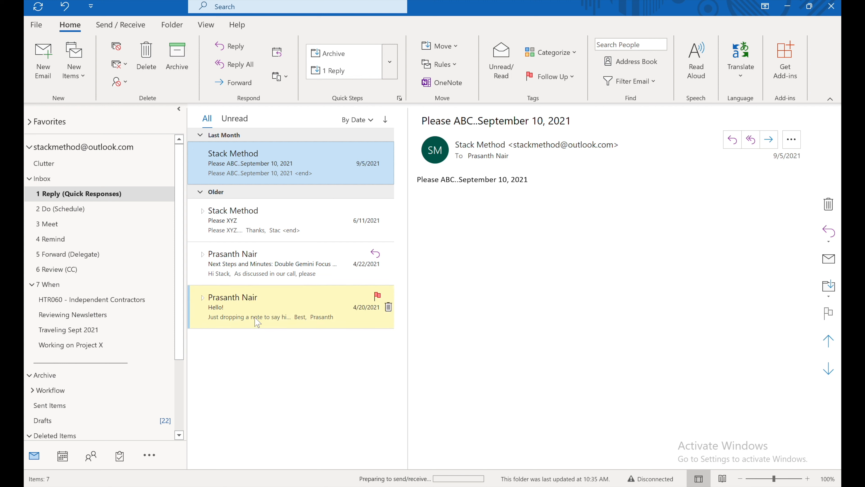
Reply to the flagged "Hello!" message in 1 Reply with "Ok, I'll get back to you" and send it
key("Down")
key("Down")
key("Down")
key("Down")
key("Down")
key("Down")
key("Down")
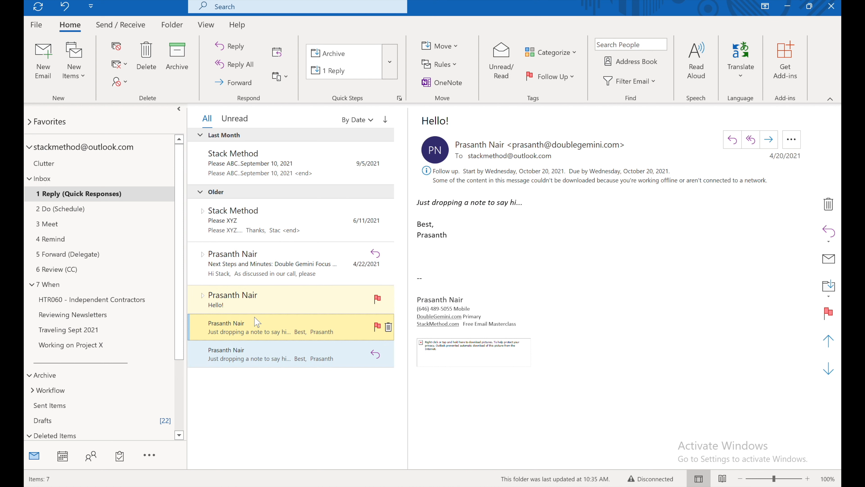
key("ctrl+r")
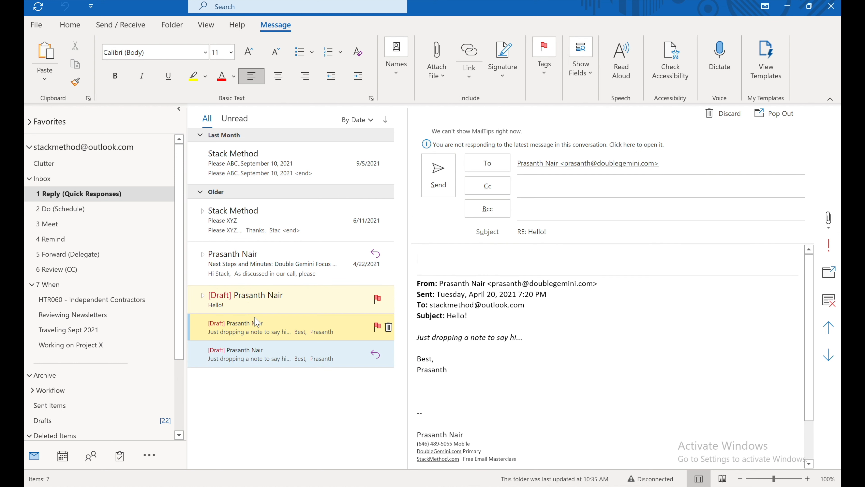
type("Ok, I'll get back to you")
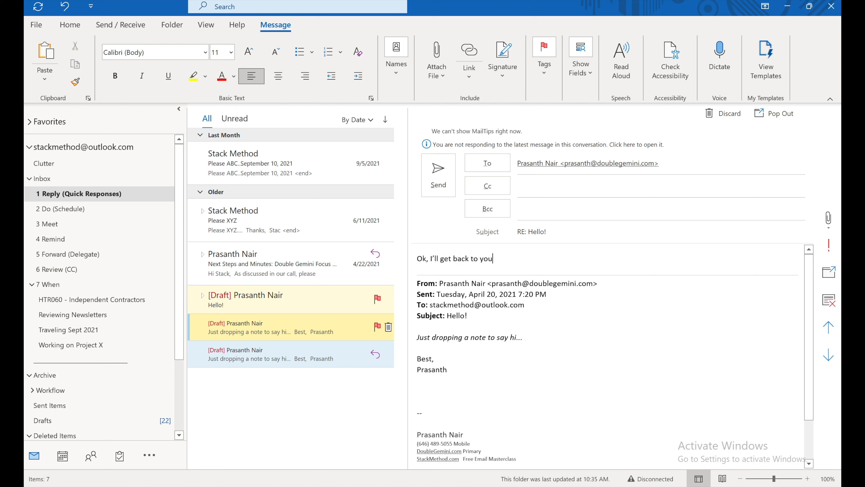
left_click(441, 185)
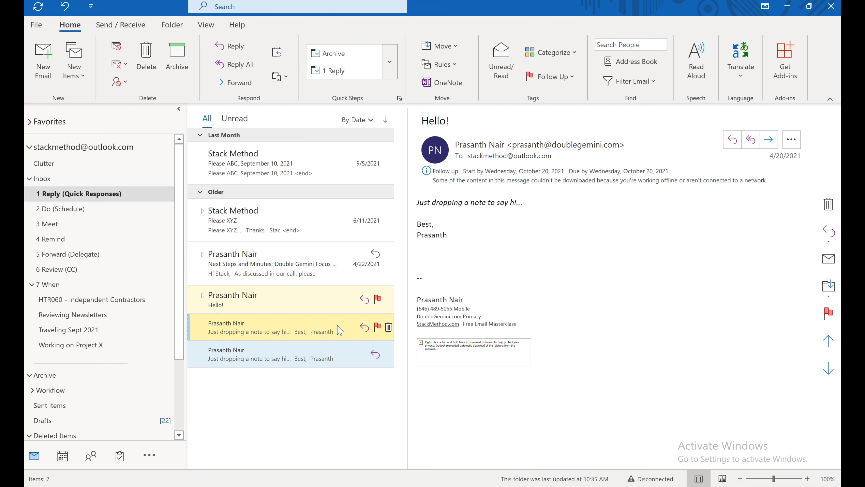
Archive the answered, flagged "Hello!" message from the 1 Reply folder
left_click(331, 306)
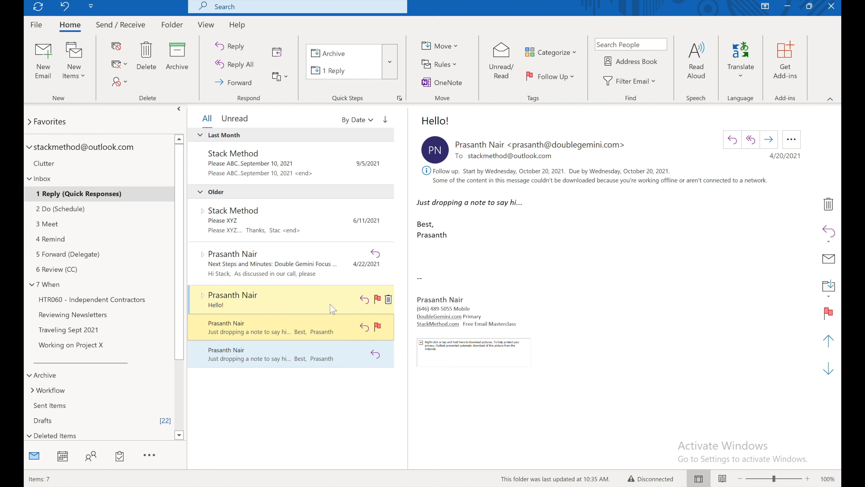
left_click(330, 333)
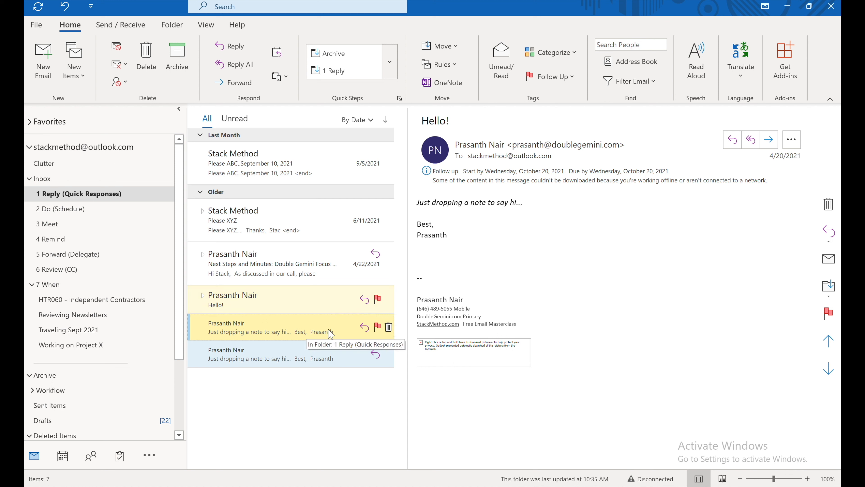
left_click(177, 54)
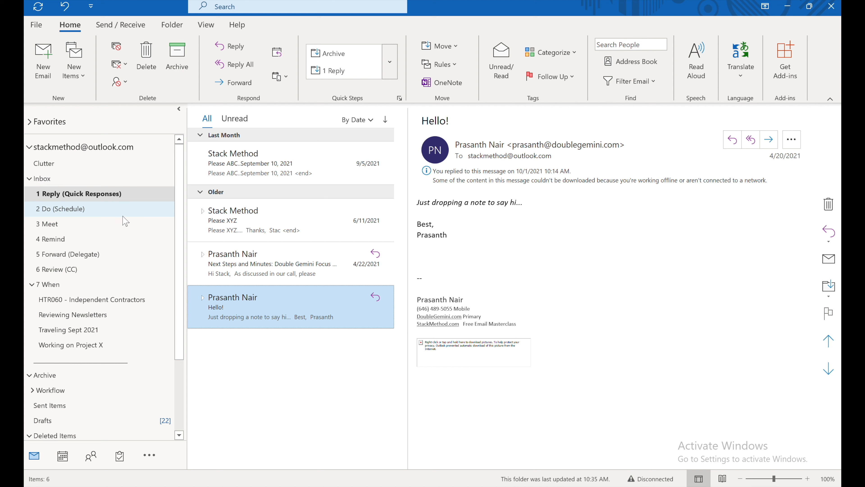
Check the 2 Do (Schedule) and 3 Meet folders, and archive the "FYI: MS Team Testing" conversation in 4 Remind
left_click(111, 212)
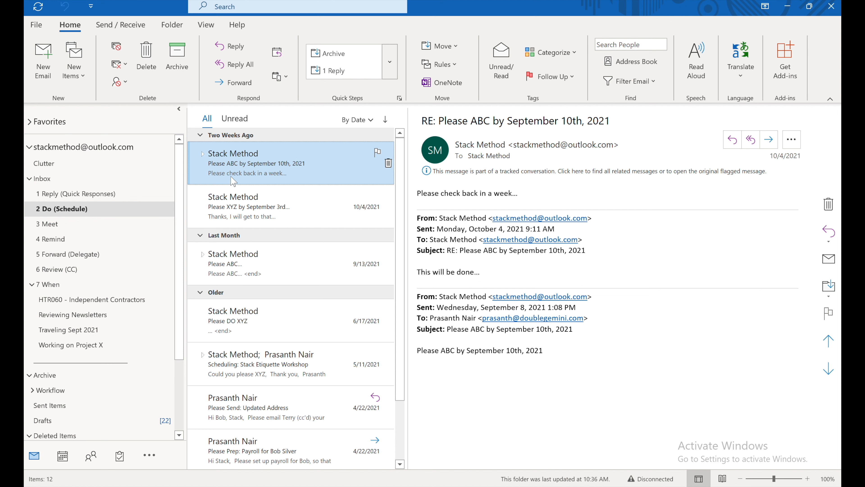
left_click(57, 224)
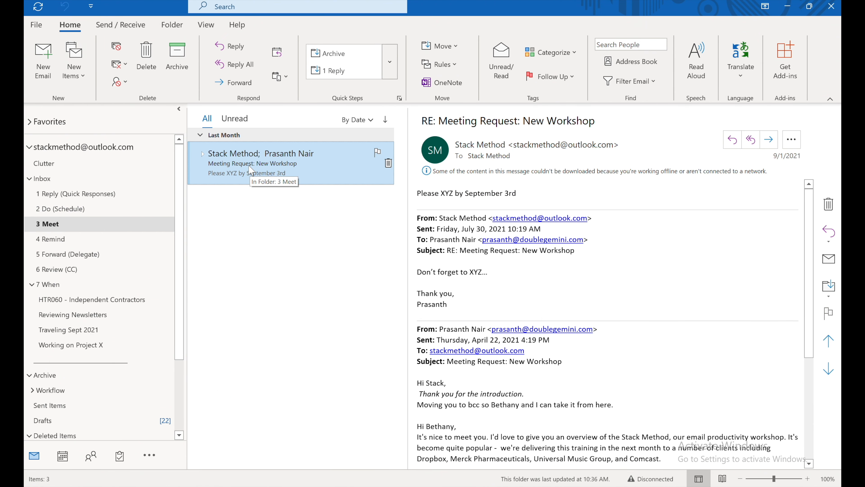
left_click(68, 242)
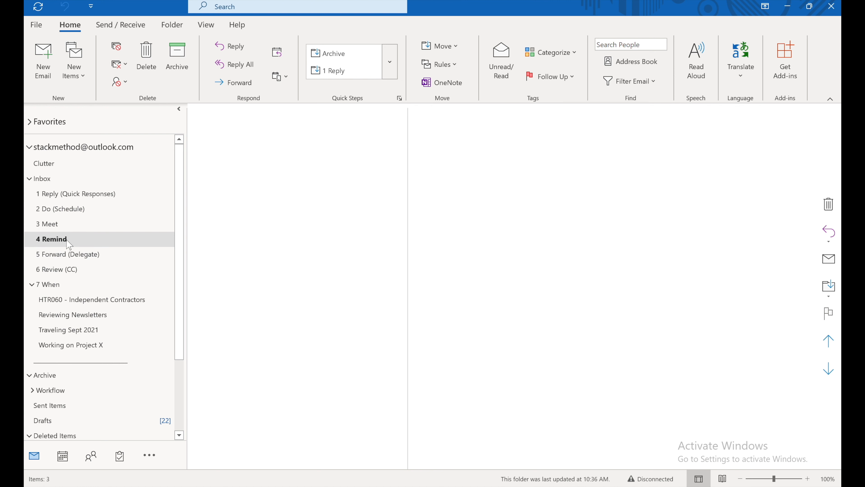
left_click(277, 169)
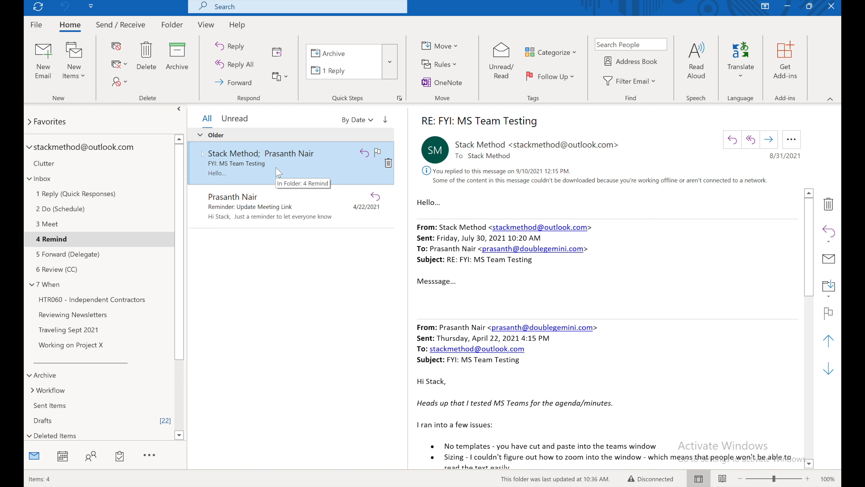
left_click(176, 56)
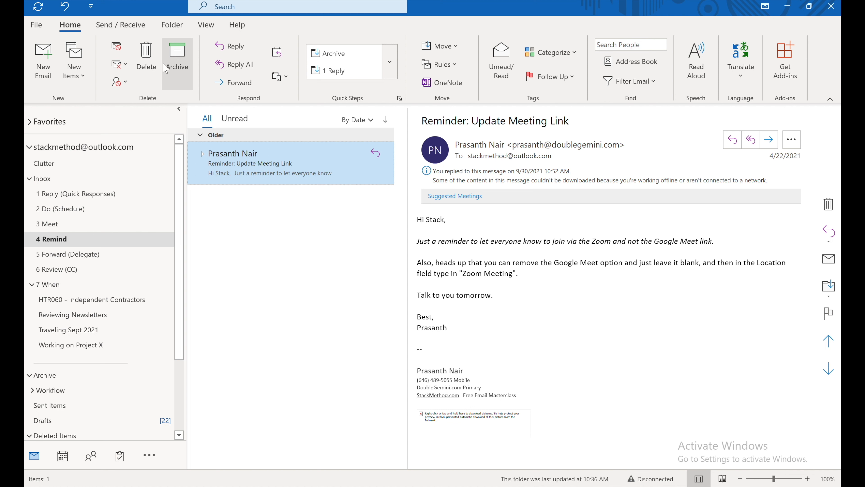
Open the Inbox and view its filter, arrangement and sort order options
left_click(41, 184)
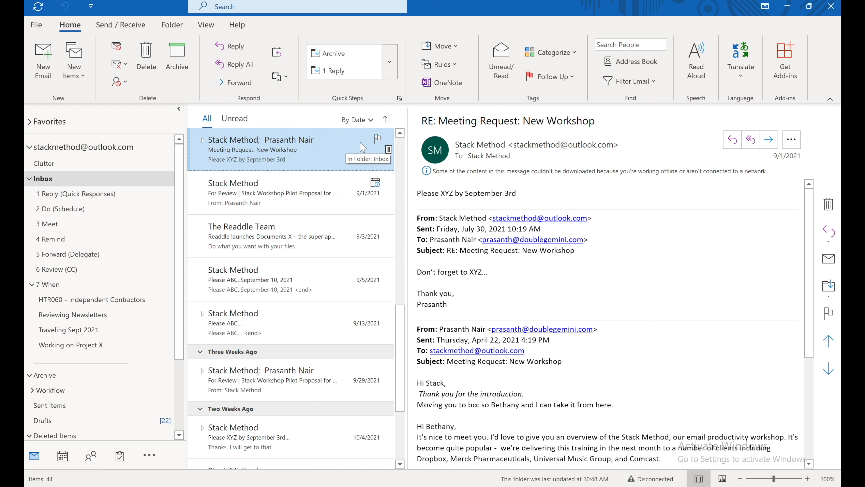
left_click(371, 122)
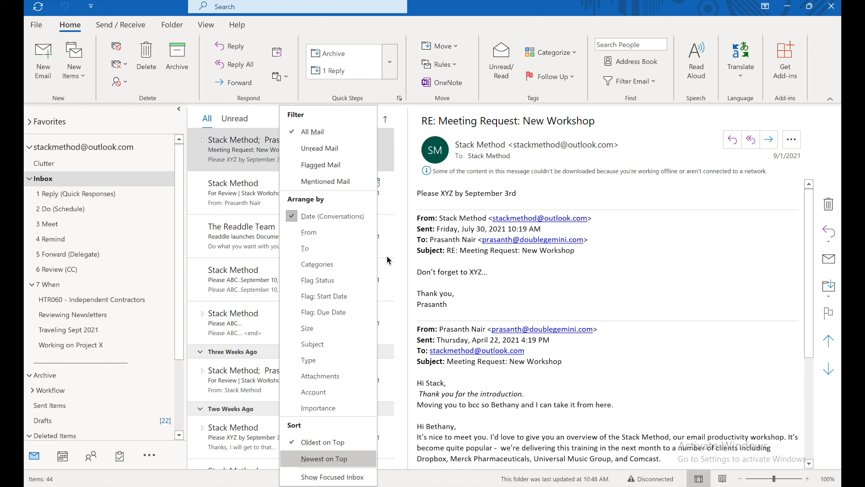
left_click(392, 262)
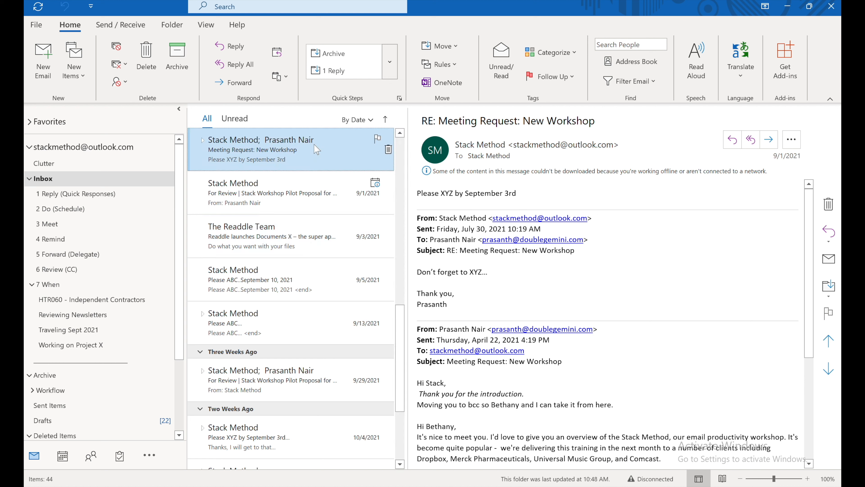
Archive the six Inbox conversations from "Meeting Request: New Workshop" through the 9/29/2021 "For Review" one, and check them in the Archive folder
key("shift+Down")
key("shift+Down")
key("shift+Down")
key("shift+Down")
key("shift+Down")
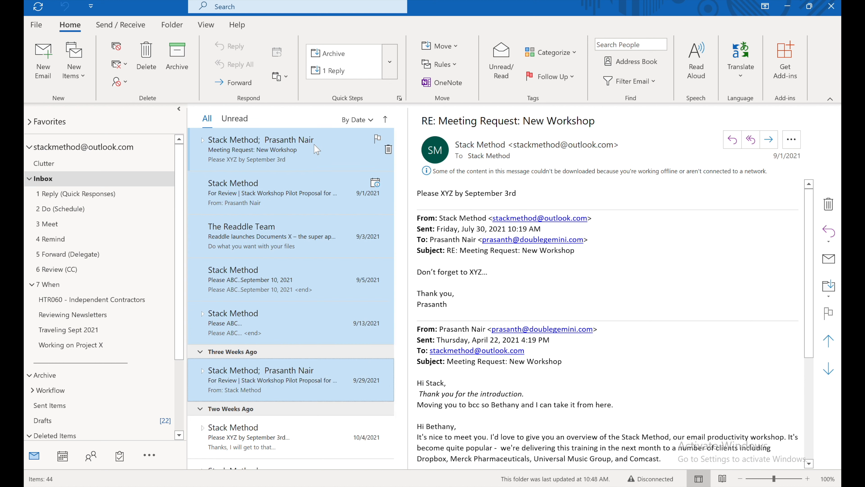
left_click(177, 48)
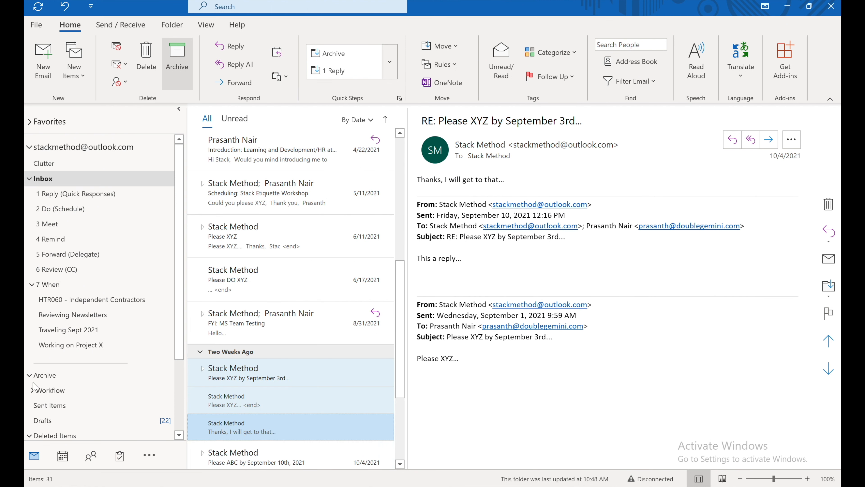
left_click(43, 376)
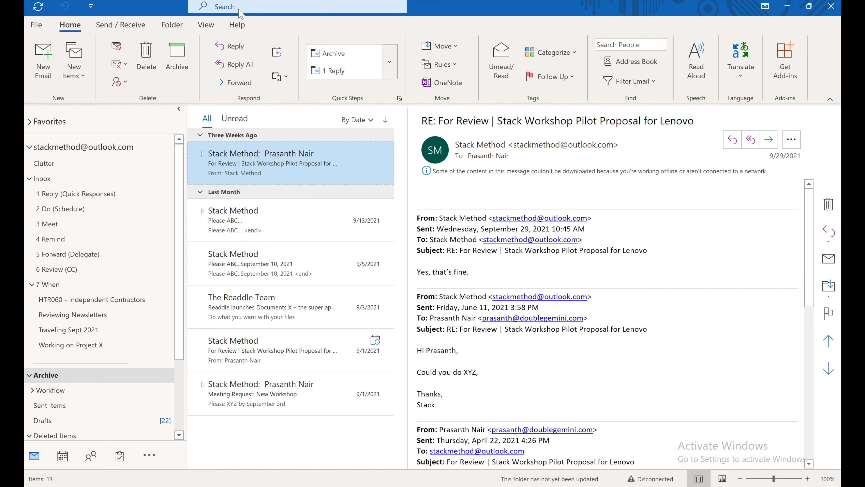
Return to the Inbox and review the actions and shortcut of the Archive quick step
left_click(42, 179)
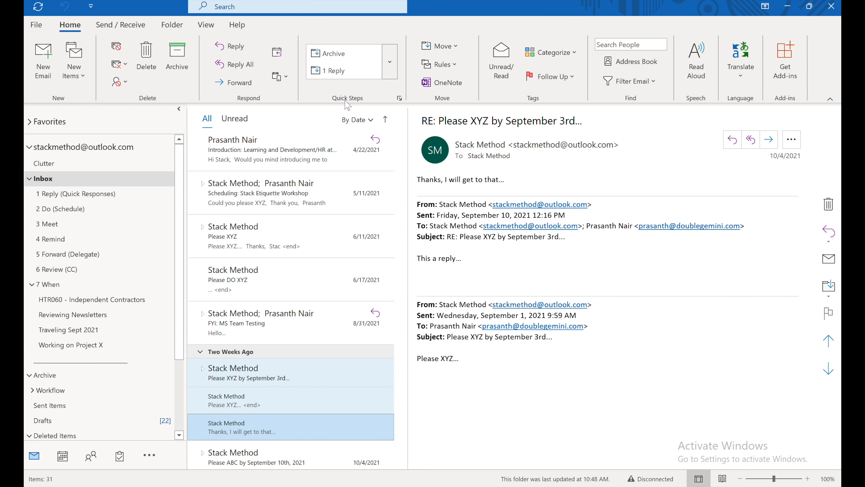
left_click(399, 98)
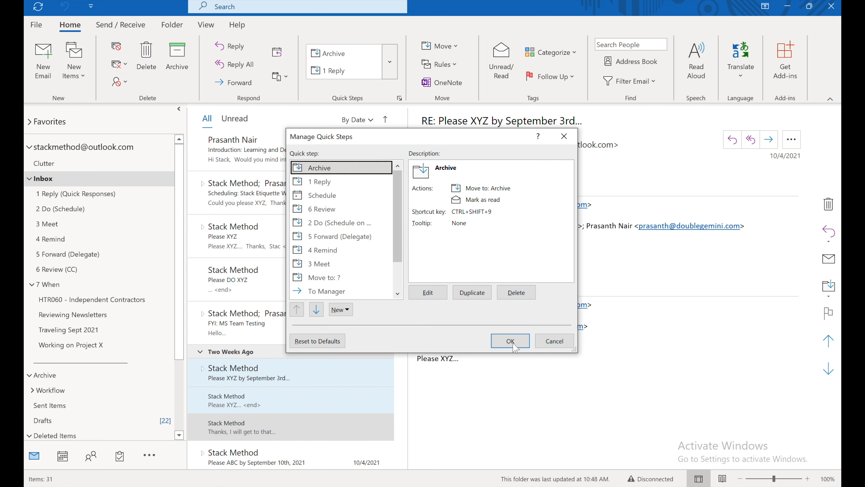
left_click(511, 341)
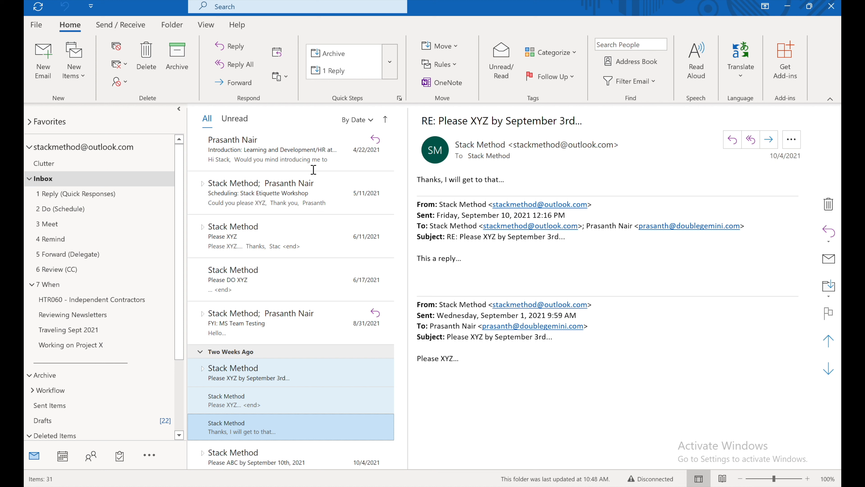
Archive "Introduction: Learning and Development/HR at GM", check it in the Archive folder, and return to the Inbox
left_click(246, 153)
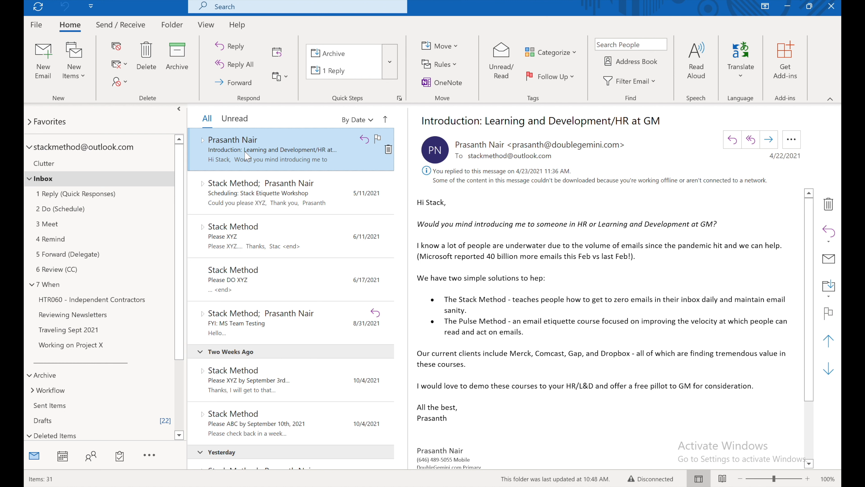
key("Delete")
left_click(48, 375)
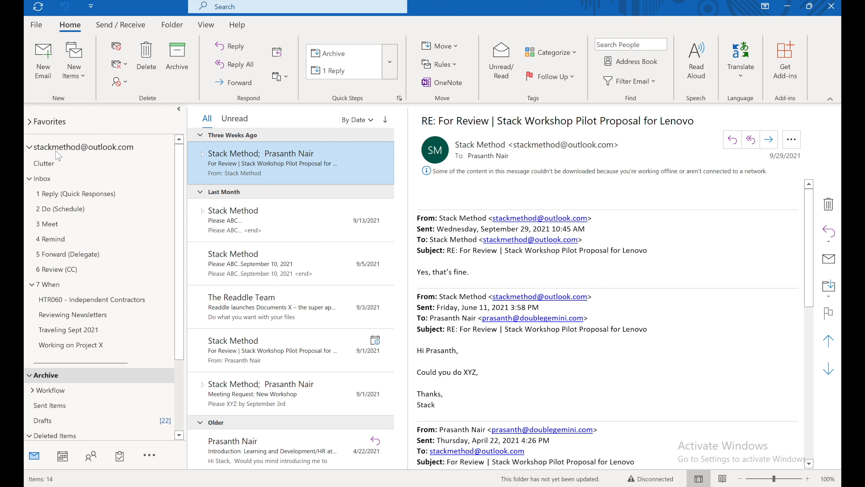
left_click(44, 179)
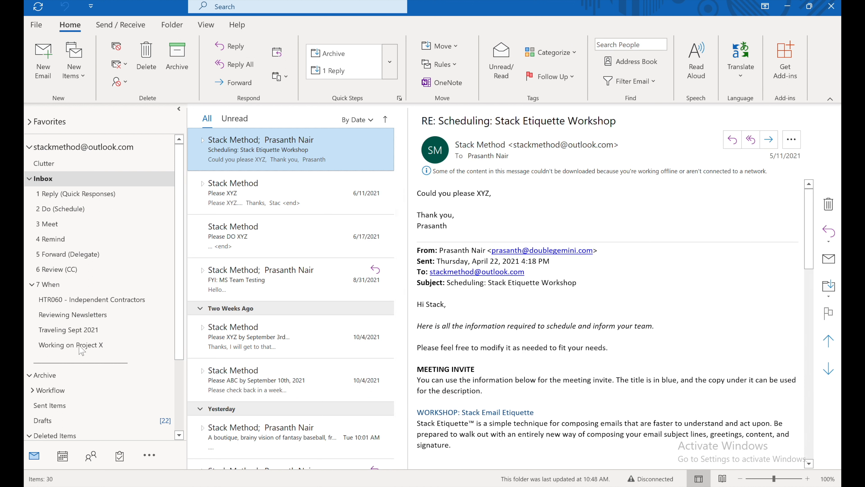
Move the "FYI: MS Team Testing" conversation from the Traveling Sept 2021 folder to Archive
left_click(68, 331)
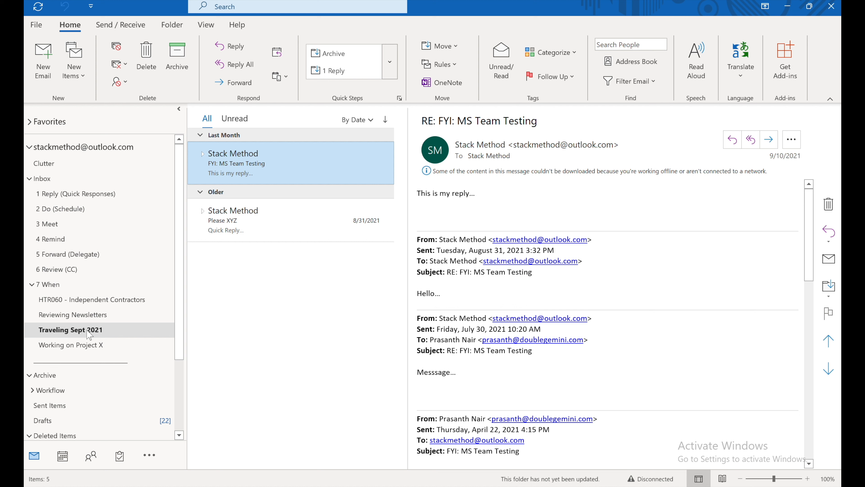
key("ctrl+shift+v")
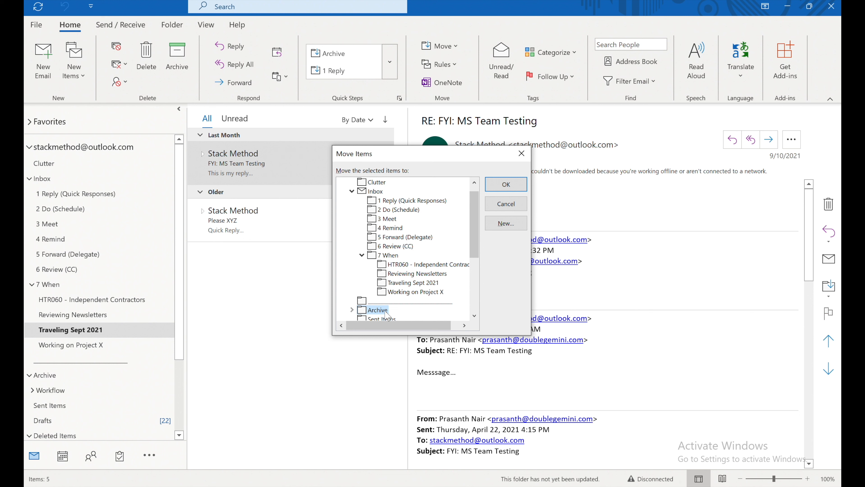
left_click(502, 182)
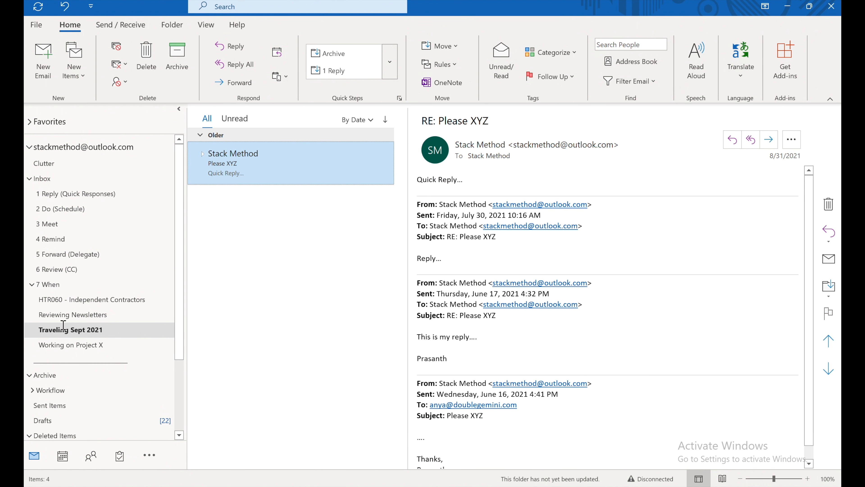
Move the Traveling Sept 2021 folder from 7 When into the Archive folder
right_click(57, 332)
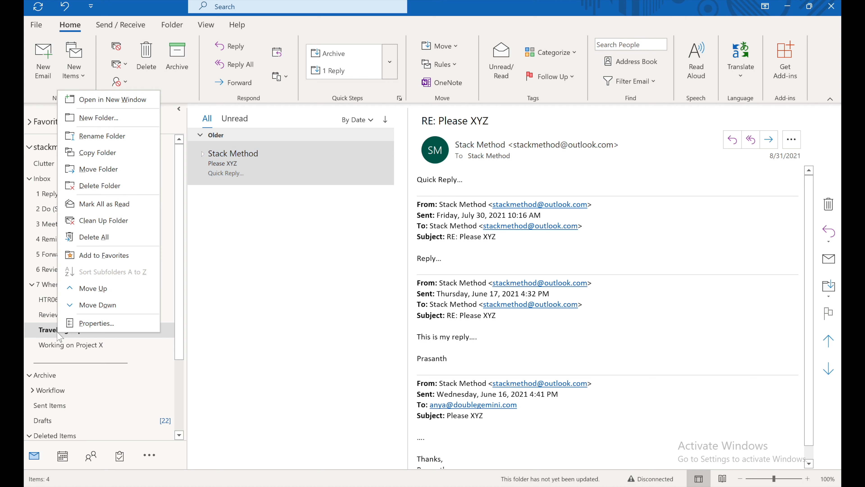
left_click(98, 169)
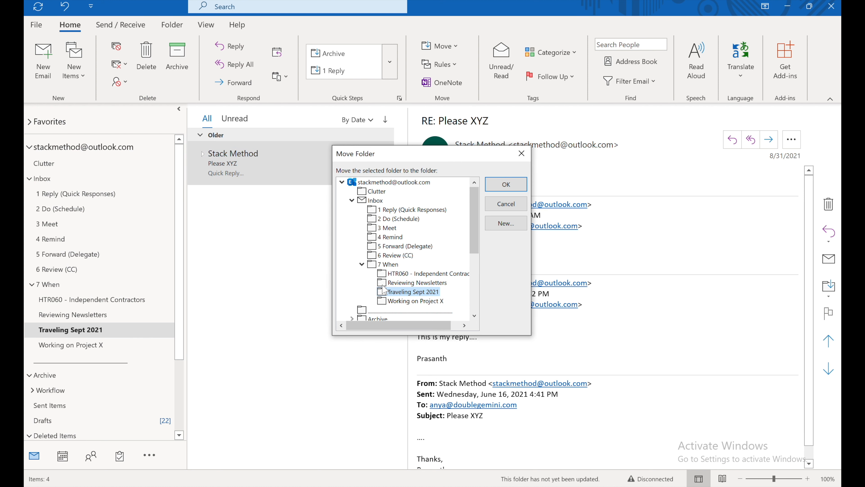
key("a")
left_click(360, 306)
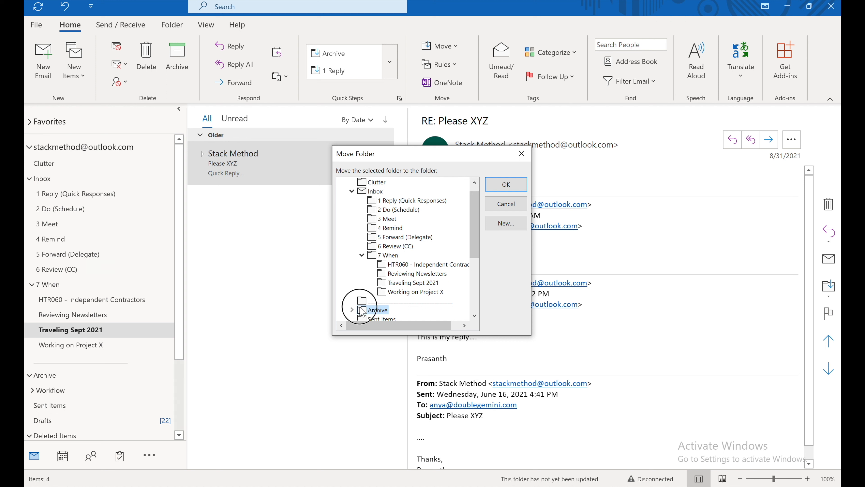
left_click(506, 187)
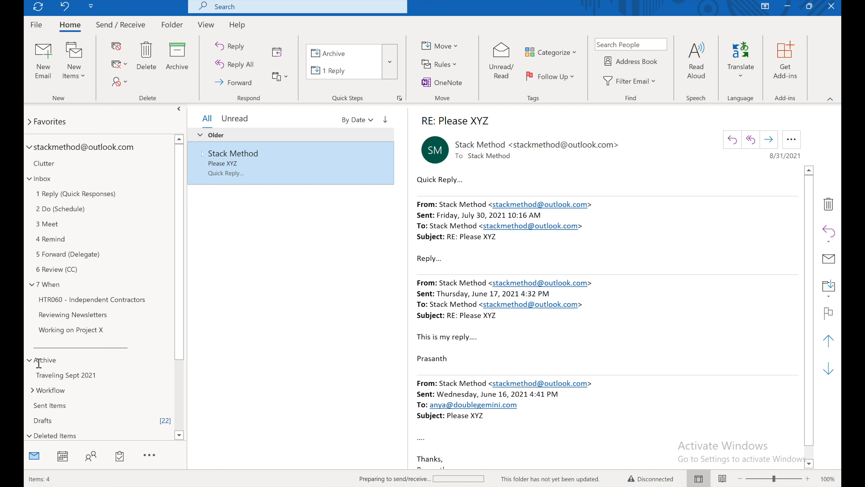
Move the Traveling Sept 2021 folder from Archive back into the 7 When folder
left_click(53, 376)
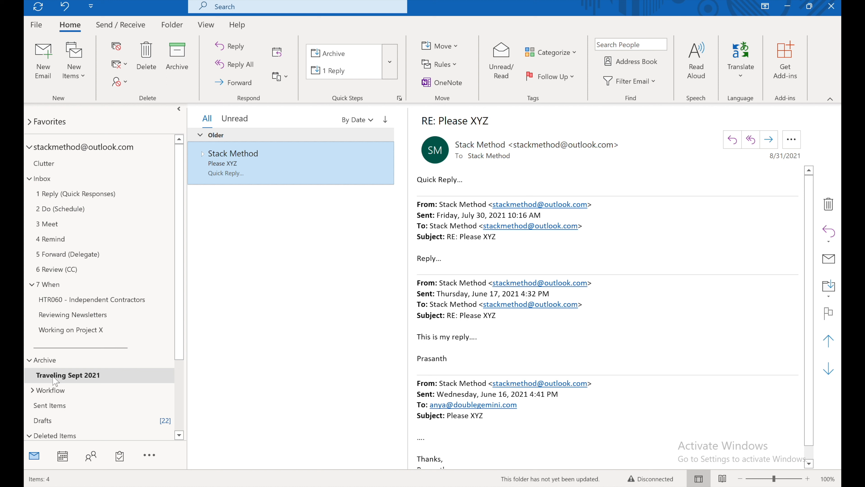
left_click_drag(55, 381, 53, 290)
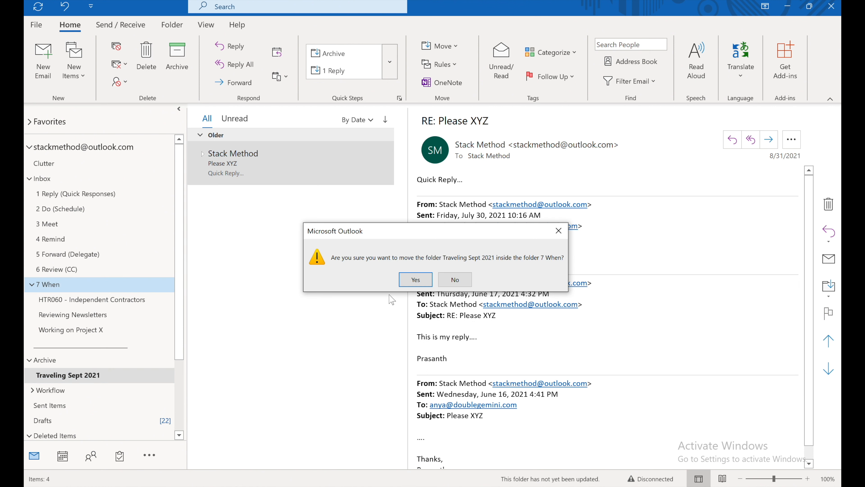
left_click(424, 281)
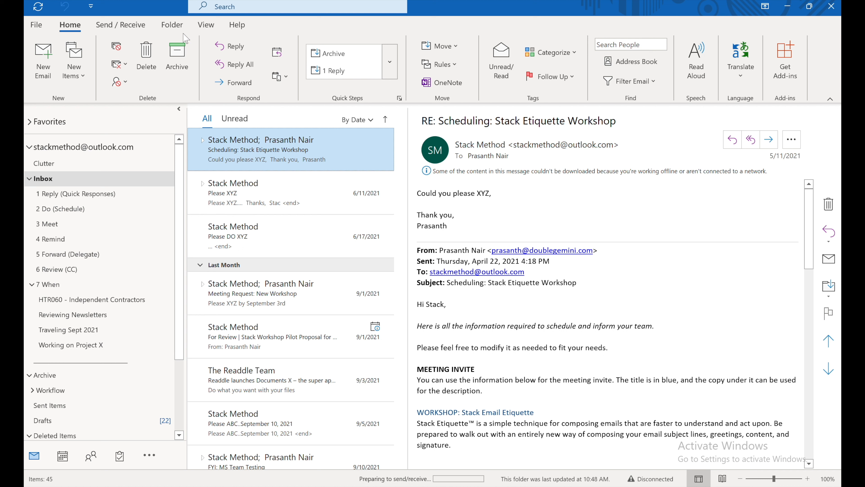
Review the conversation settings and try turning off Show as Conversations, dismissing the choice of folder or mailboxes
left_click(208, 25)
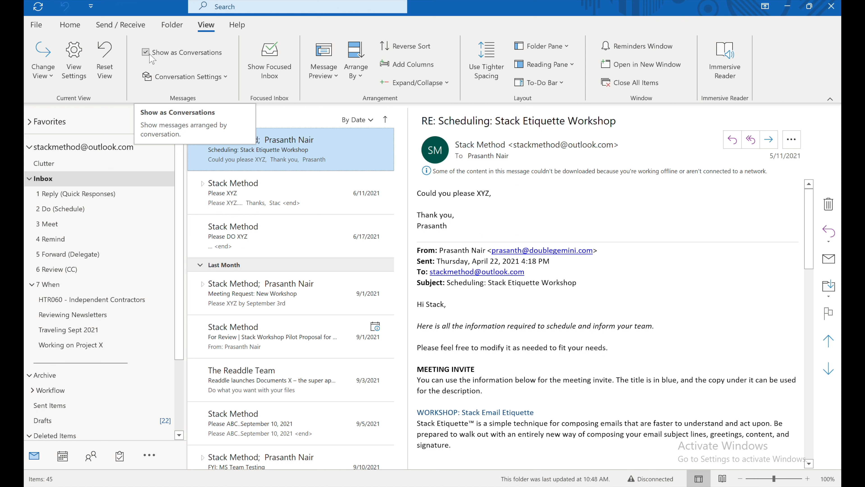
left_click(226, 79)
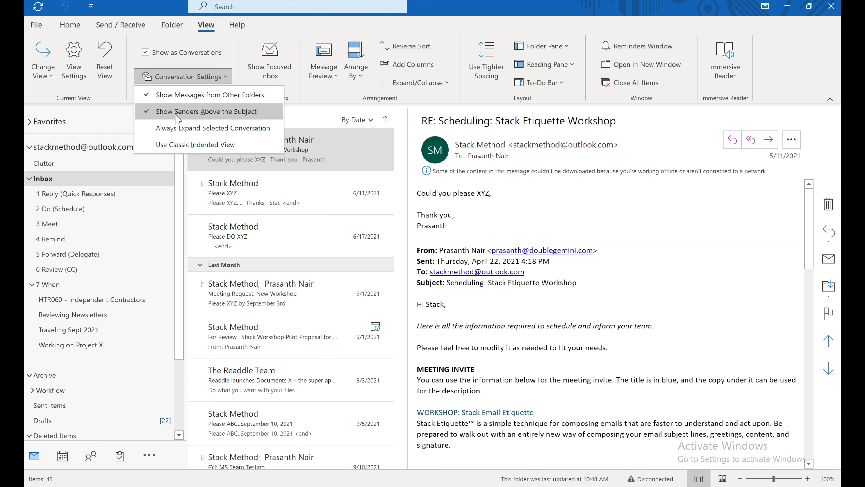
left_click(200, 53)
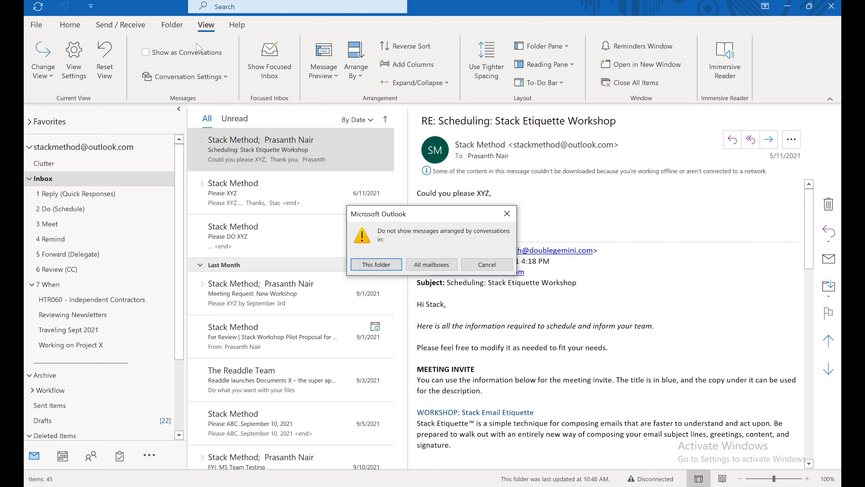
left_click(507, 214)
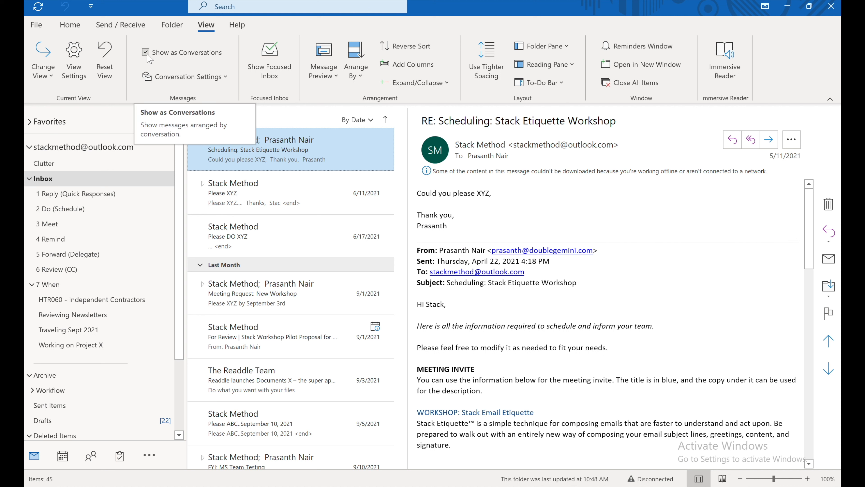
Expand the "Scheduling: Stack Etiquette Workshop" conversation in the Inbox to view its messages, and collapse it
left_click(47, 181)
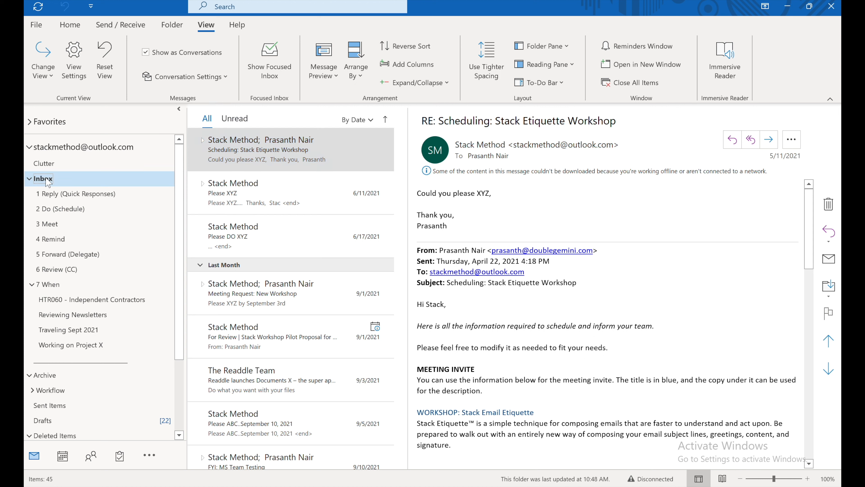
left_click(203, 139)
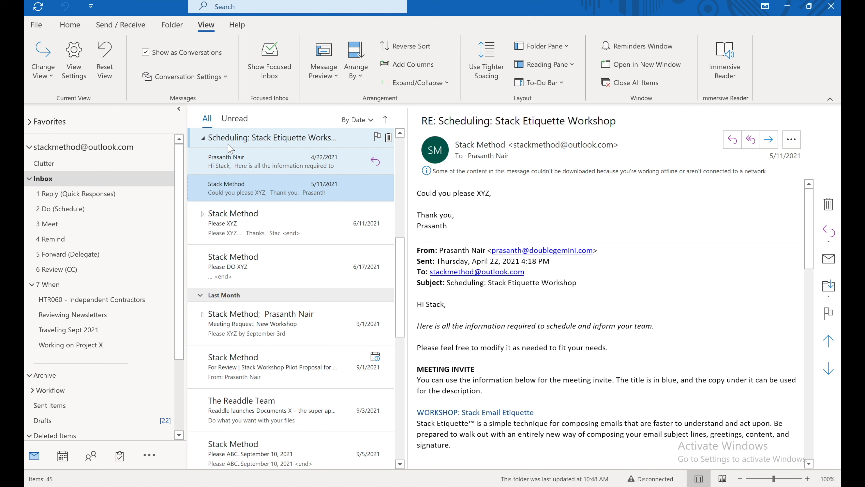
left_click(206, 141)
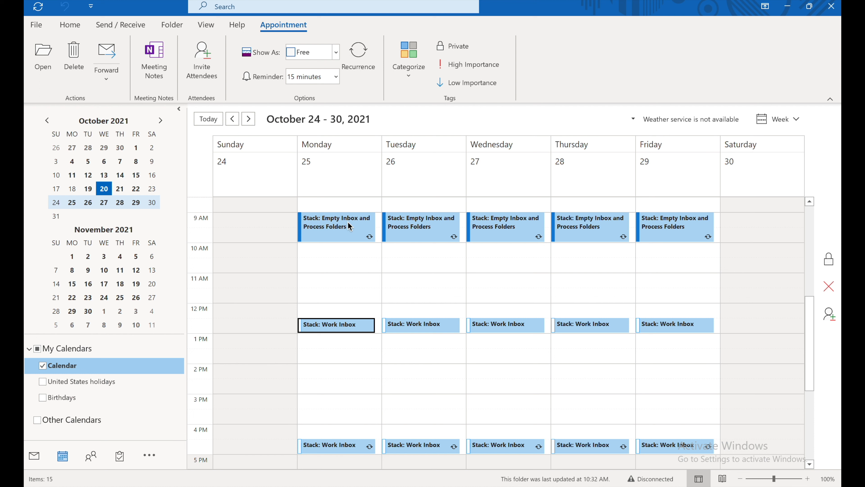
Move the October 25 "Stack: Empty Inbox and Process Folders" appointment to 3 PM and back to 9 AM
left_click(347, 228)
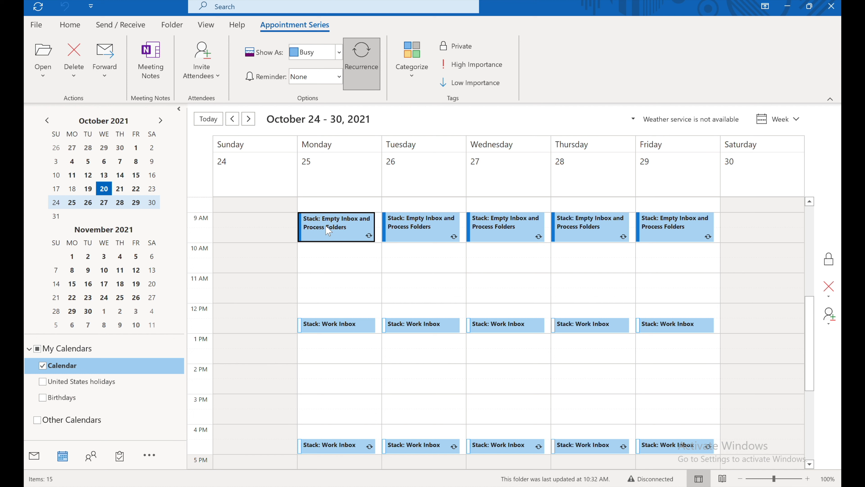
left_click_drag(325, 228, 326, 402)
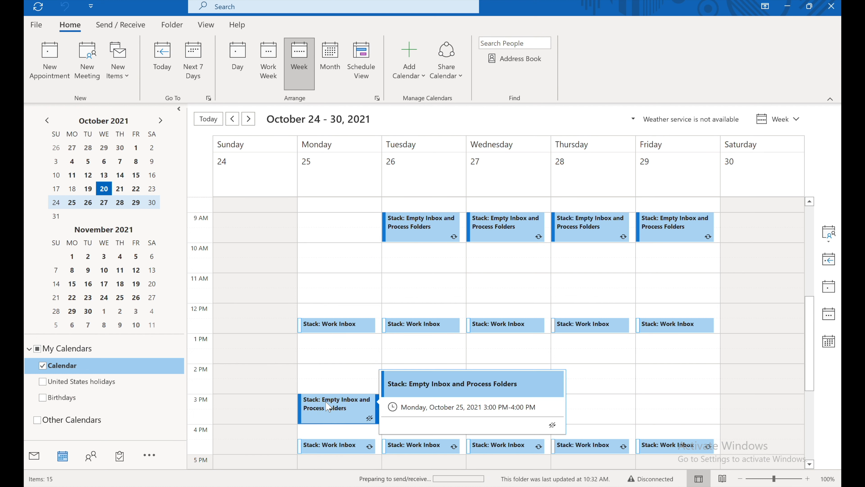
left_click_drag(328, 407, 336, 227)
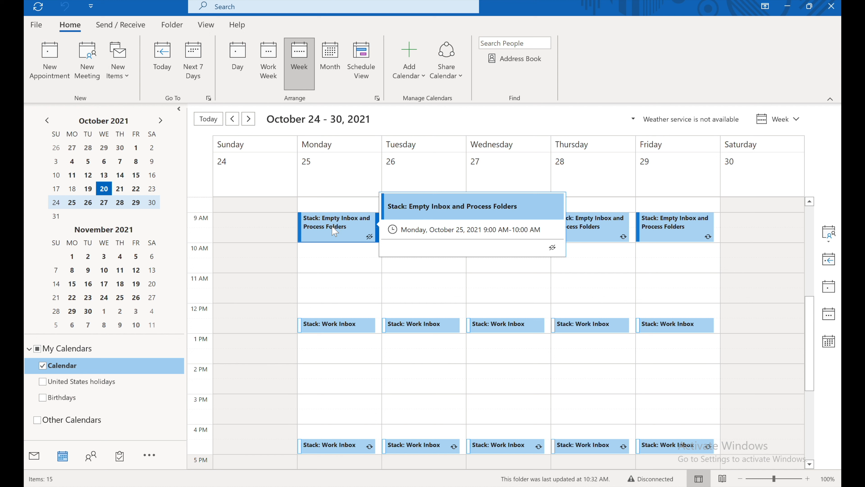
Check how Monday's midday "Stack: Work Inbox" appointment marks its time on the calendar
mouse_move(328, 329)
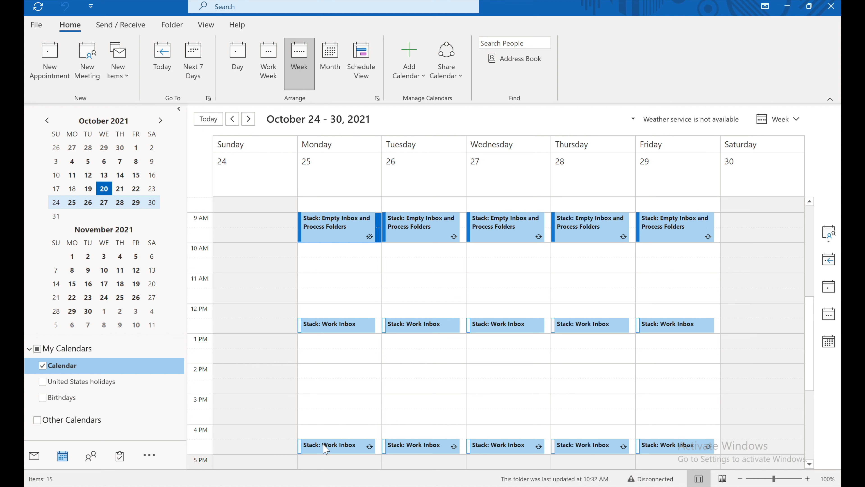
mouse_move(327, 445)
left_click(328, 326)
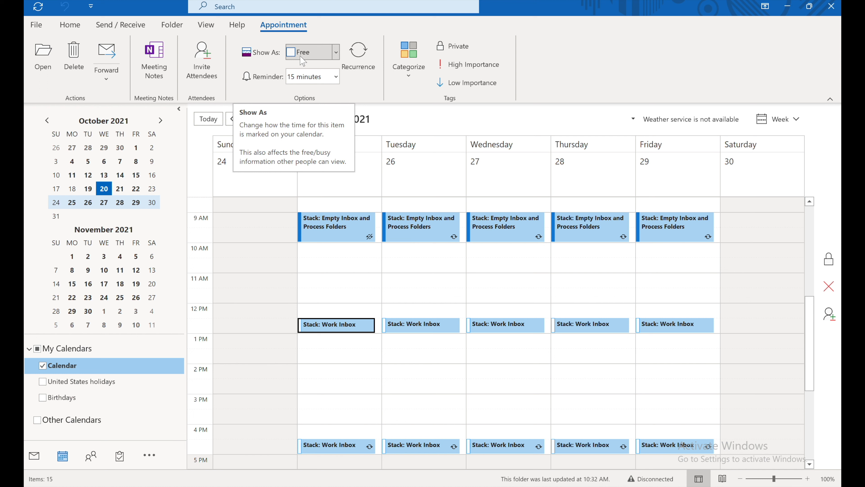
left_click(338, 328)
mouse_move(339, 329)
left_mouse_down()
mouse_move(334, 422)
mouse_move(333, 317)
mouse_move(332, 331)
left_mouse_up()
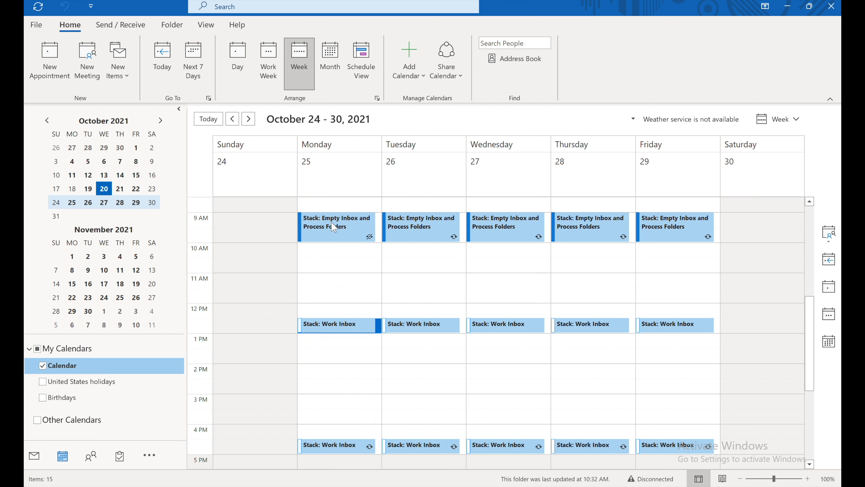
Rearrange the October 25 Stack appointments: Work Inbox at 9 AM and 12 PM, Empty Inbox and Process Folders at 4 PM
mouse_move(334, 228)
left_click_drag(329, 231, 329, 382)
left_click_drag(329, 327, 329, 222)
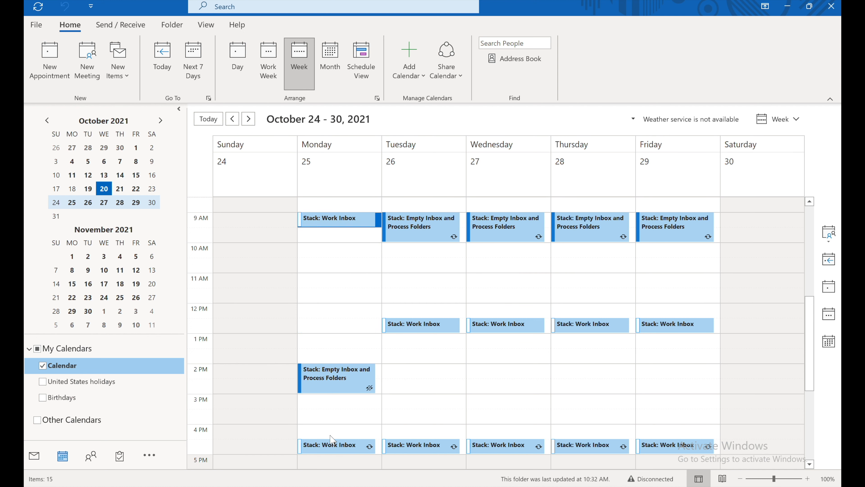
left_click(335, 449)
left_click_drag(335, 449, 324, 314)
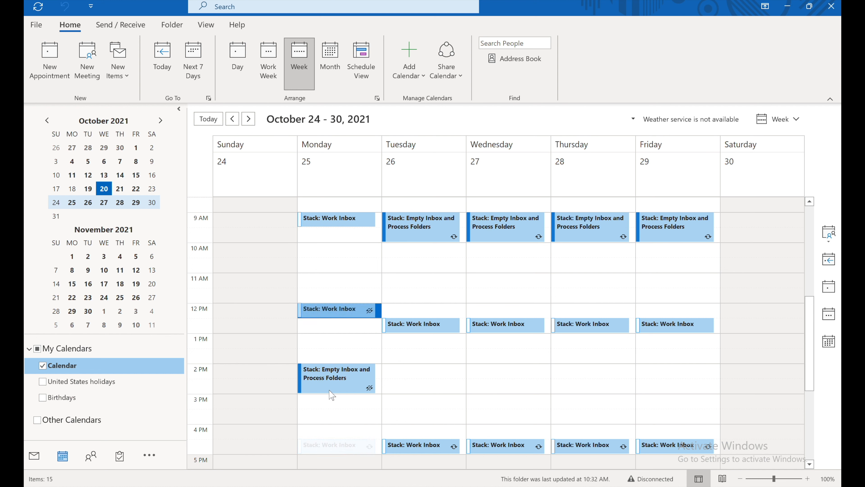
left_click(329, 381)
left_click_drag(329, 381, 330, 440)
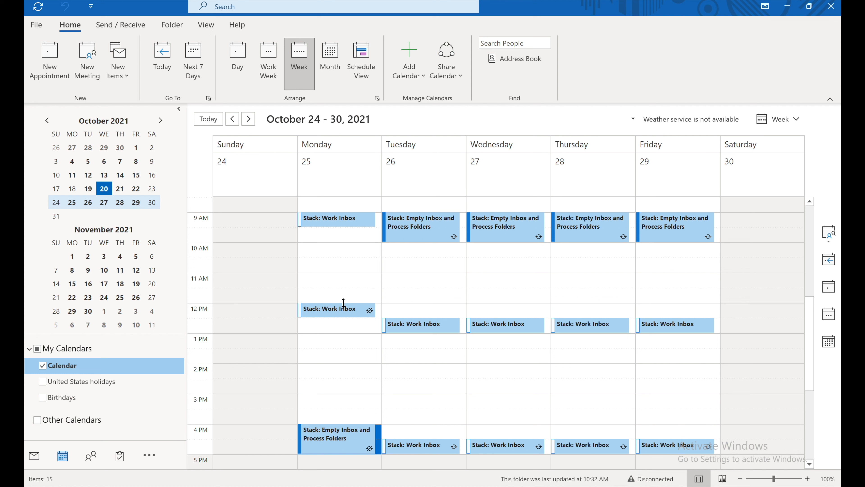
mouse_move(346, 311)
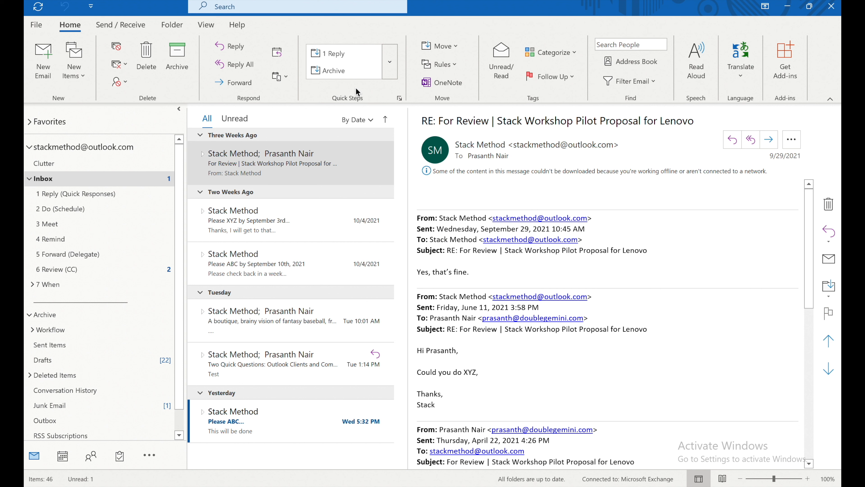
Delete the existing 1 Reply quick step and start a new custom quick step named "1 Reply"
left_click(400, 99)
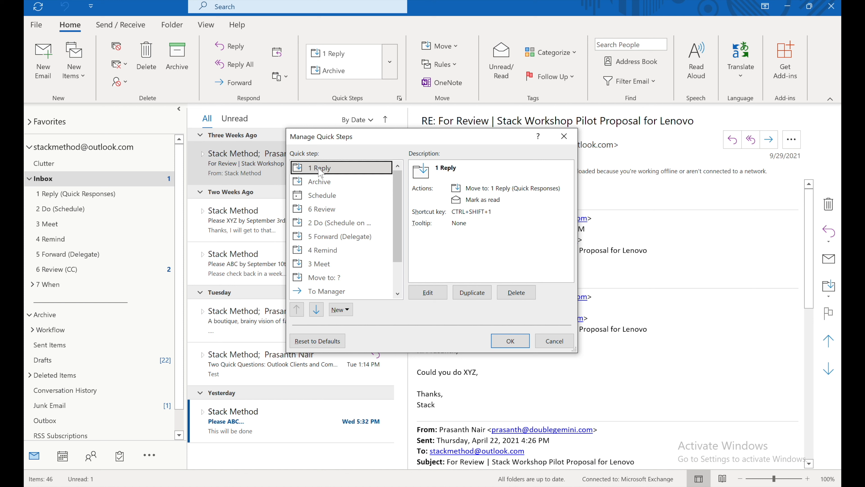
left_click(527, 294)
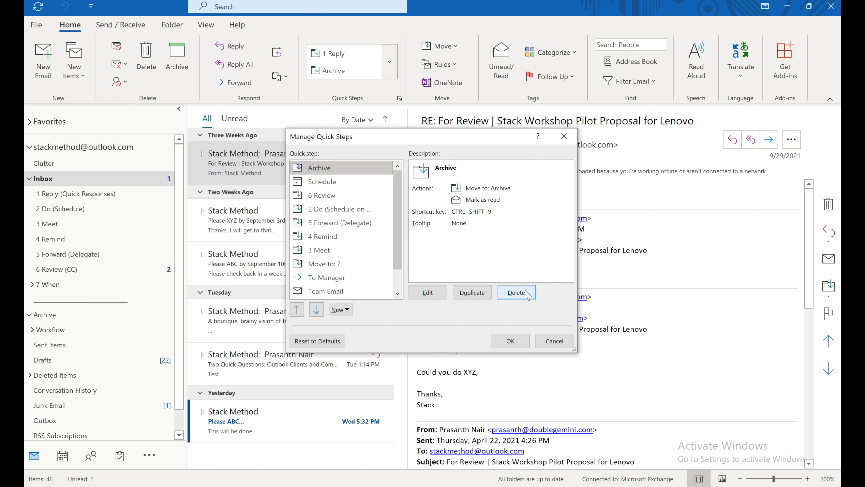
left_click(351, 313)
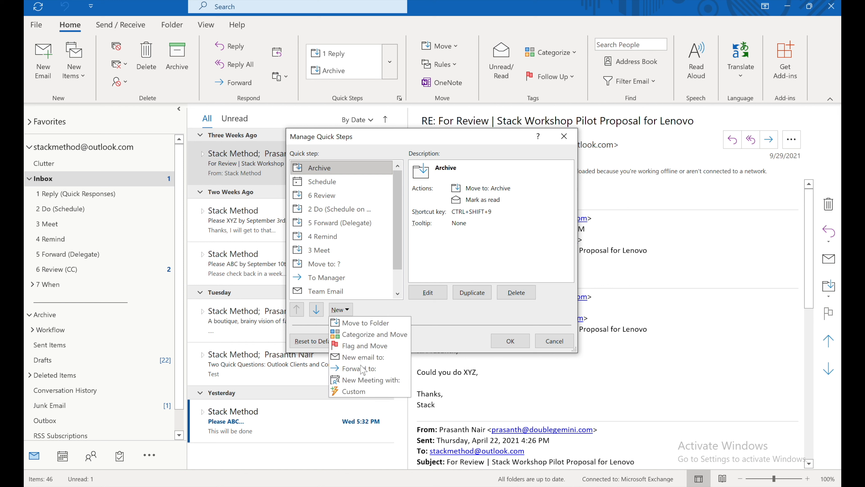
left_click(354, 391)
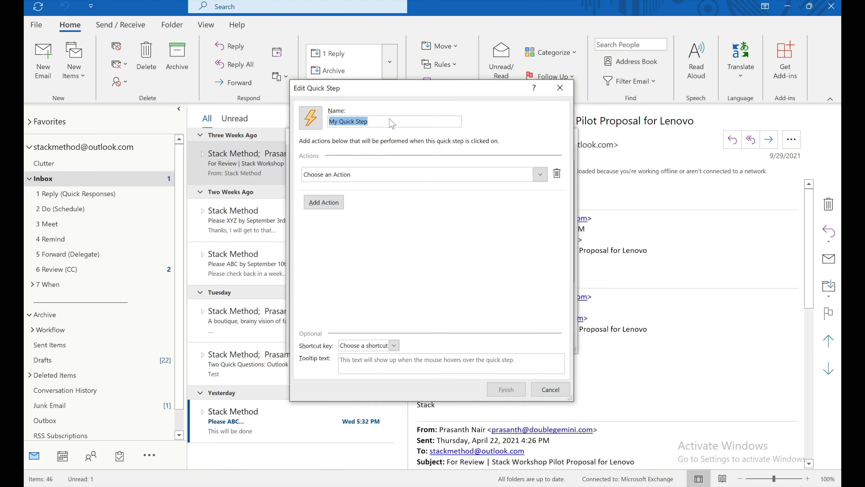
type("1 Reply")
Give the quick step two actions: move to the 1 Reply (Quick Responses) folder and mark as read
left_click(540, 174)
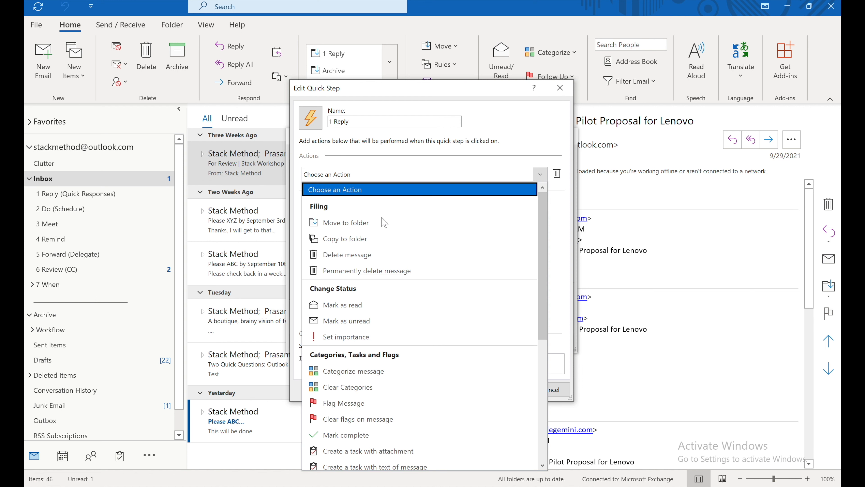
left_click(331, 224)
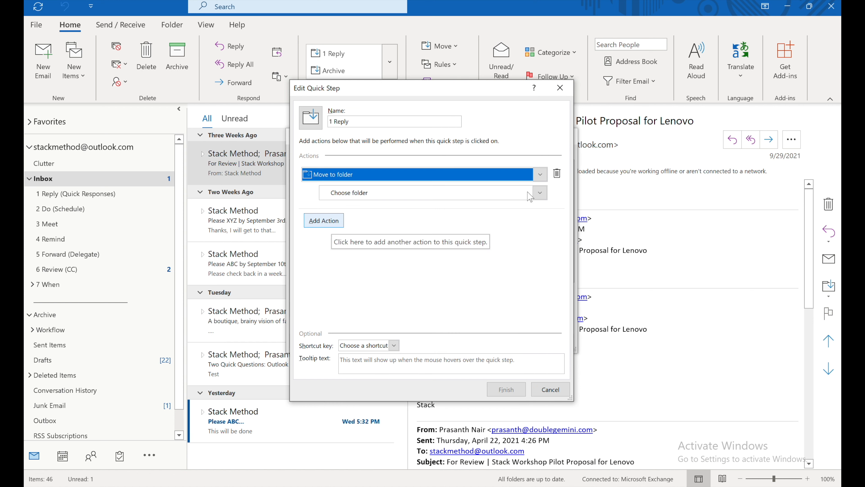
left_click(542, 193)
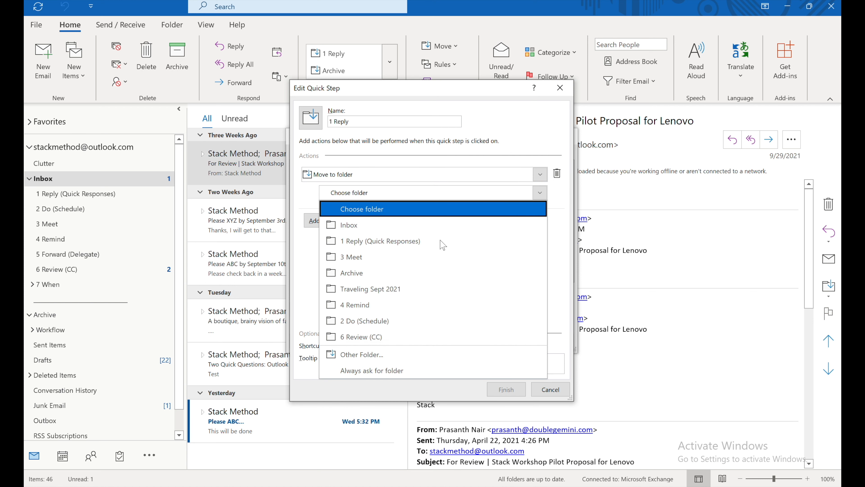
left_click(385, 241)
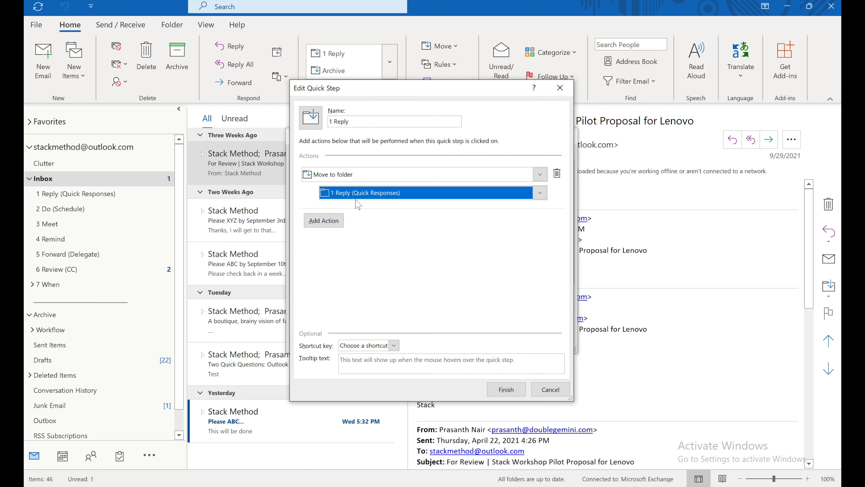
left_click(333, 225)
left_click(540, 221)
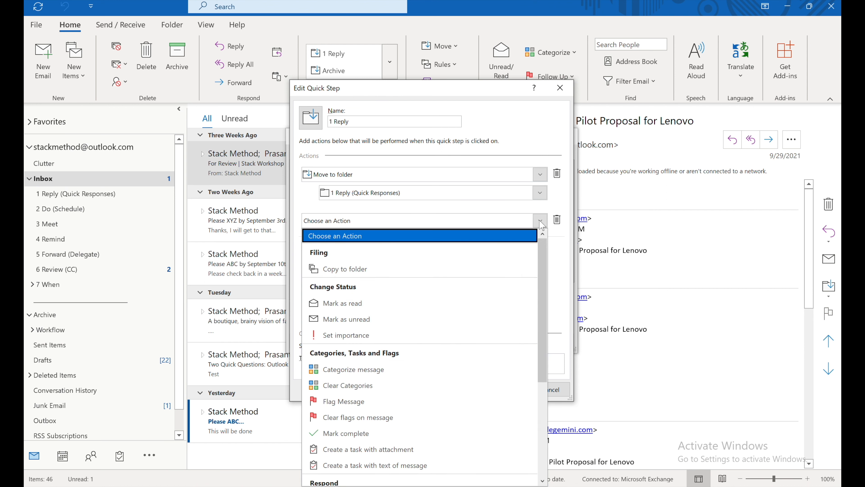
left_click(361, 305)
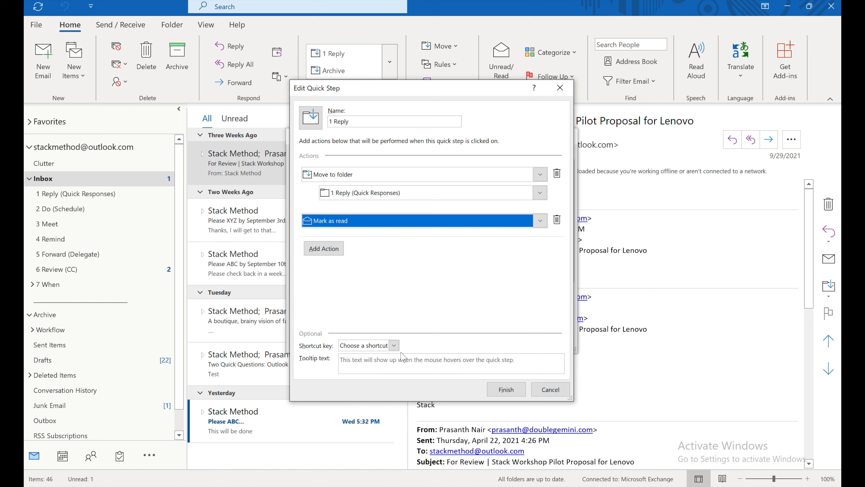
Assign the CTRL+SHIFT+1 shortcut to the 1 Reply quick step and save the quick steps
left_click(394, 345)
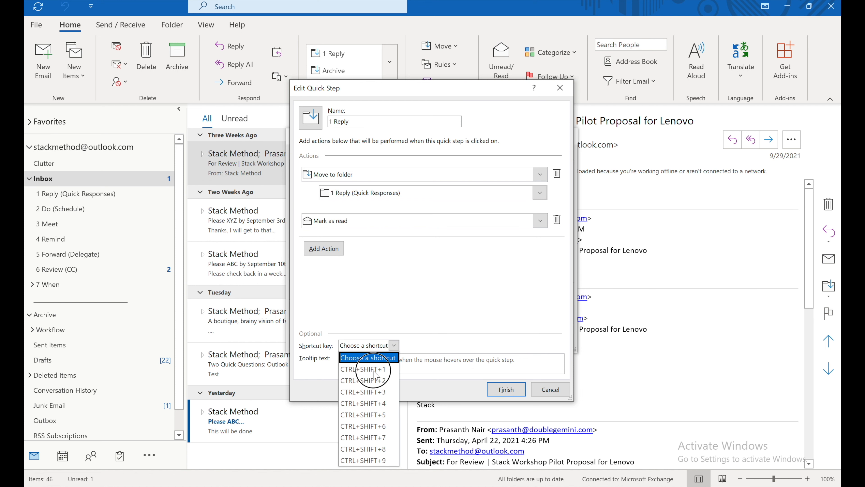
left_click(374, 370)
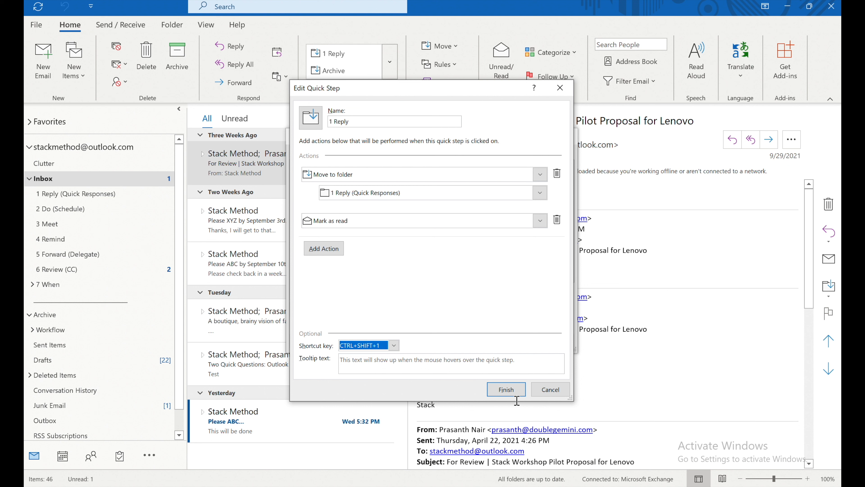
left_click(509, 390)
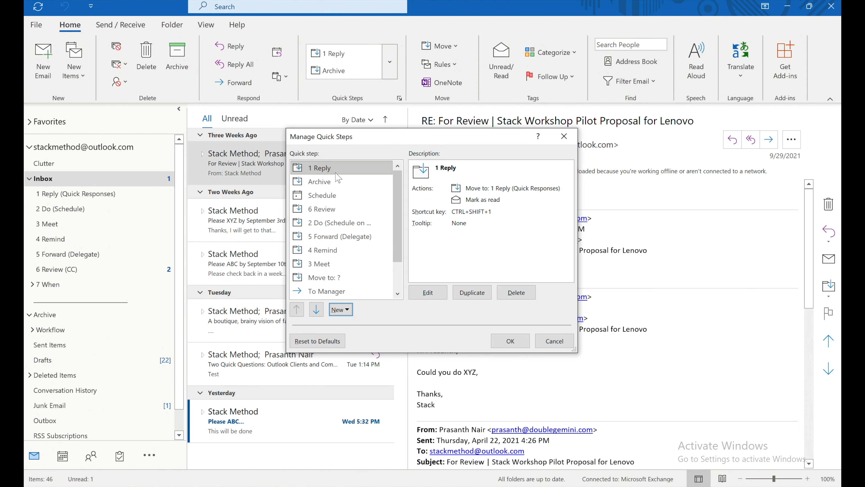
left_click(510, 341)
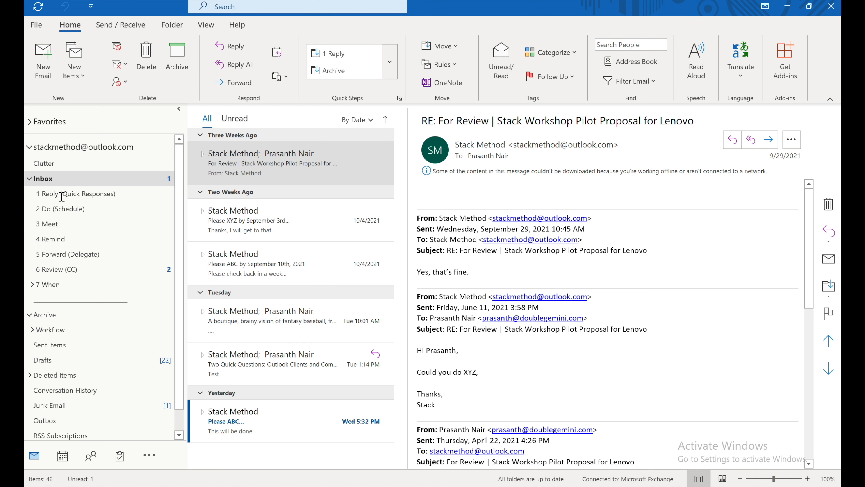
Move the whole "Please XYZ by September 3rd..." conversation from the inbox with the 1 Reply quick step, and open its destination folder
left_click(249, 167)
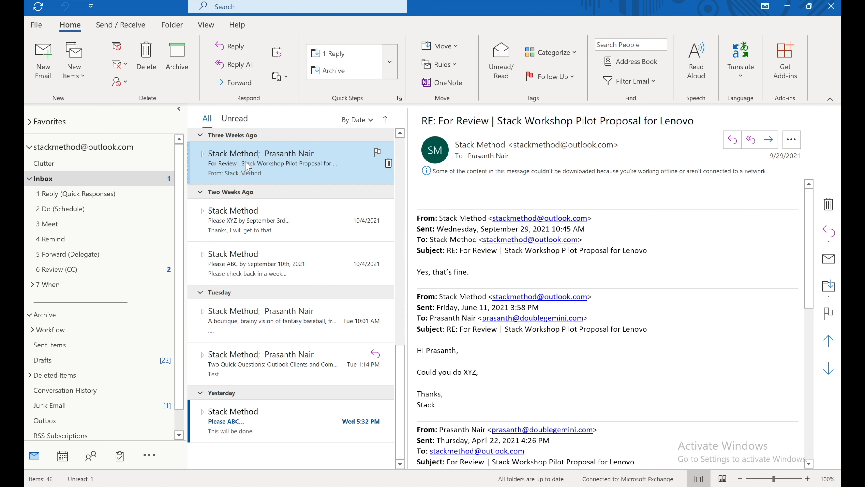
left_click(245, 216)
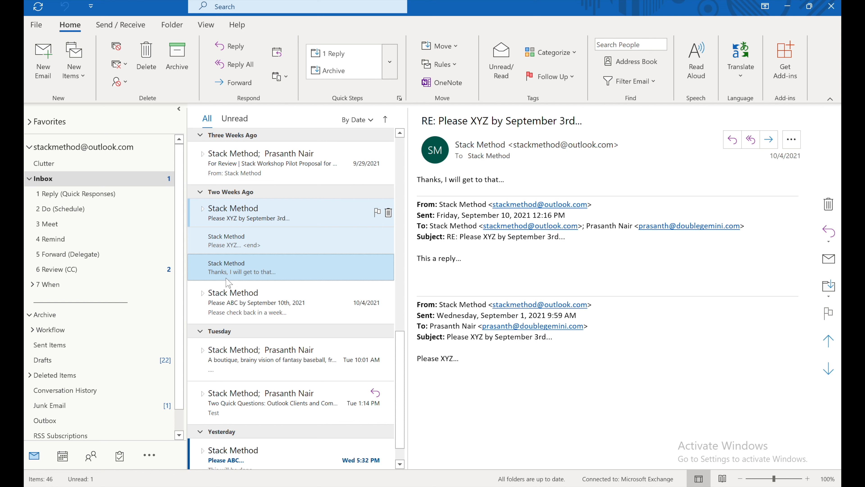
left_click(223, 216)
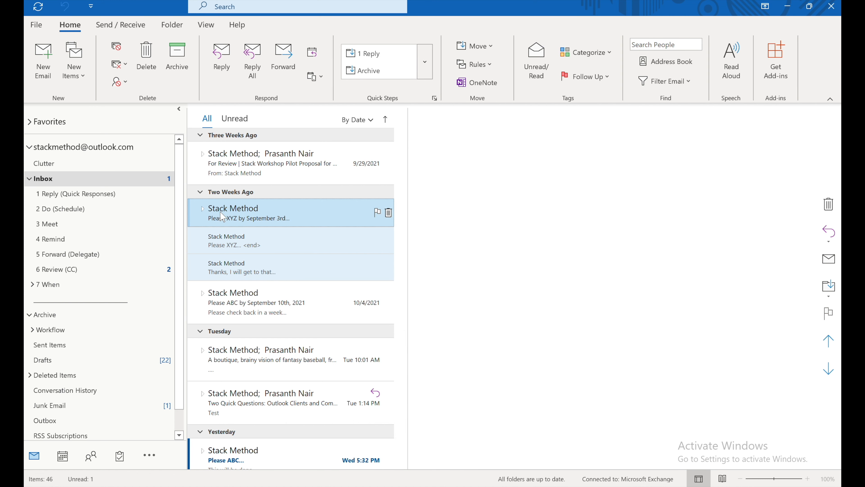
key("Delete")
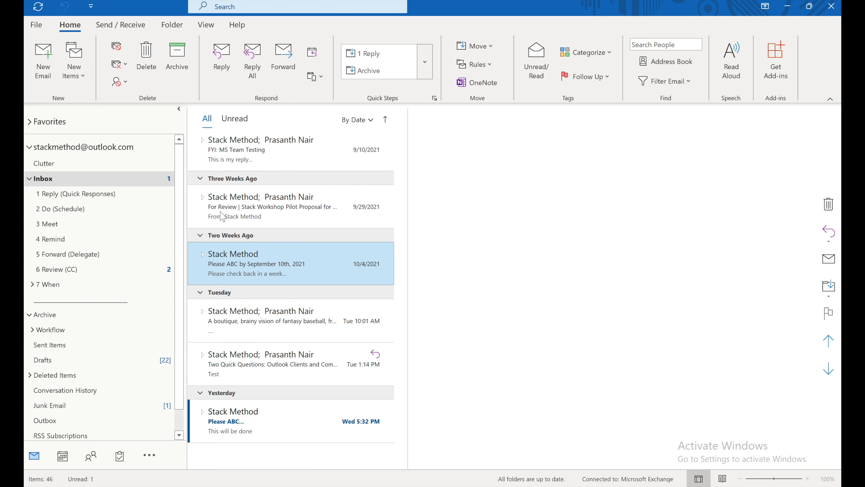
left_click(53, 194)
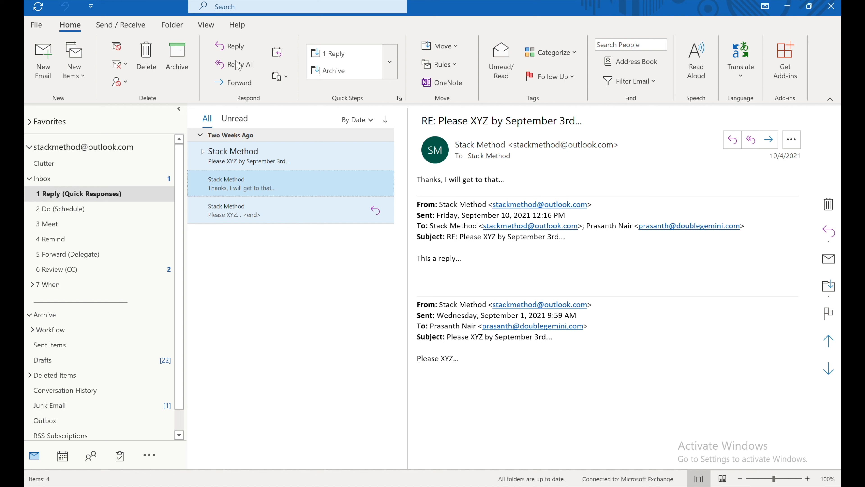
Delete the existing Archive quick step and start a new custom quick step named "Archive"
left_click(399, 99)
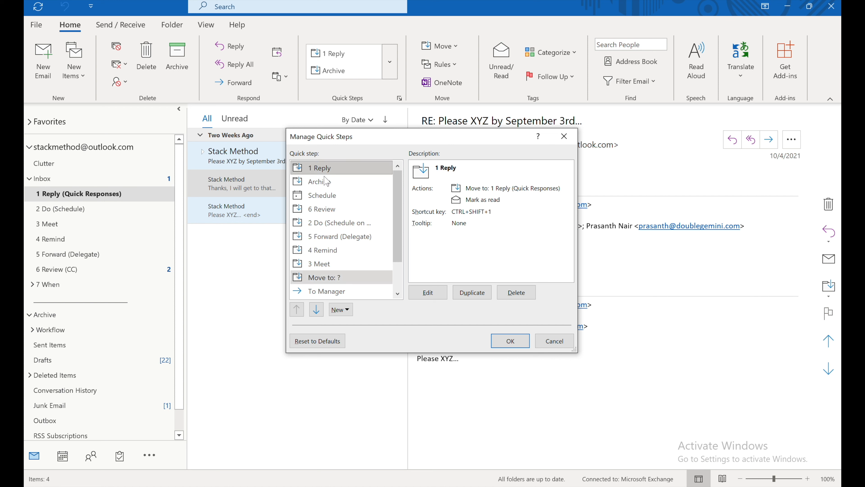
left_click(325, 184)
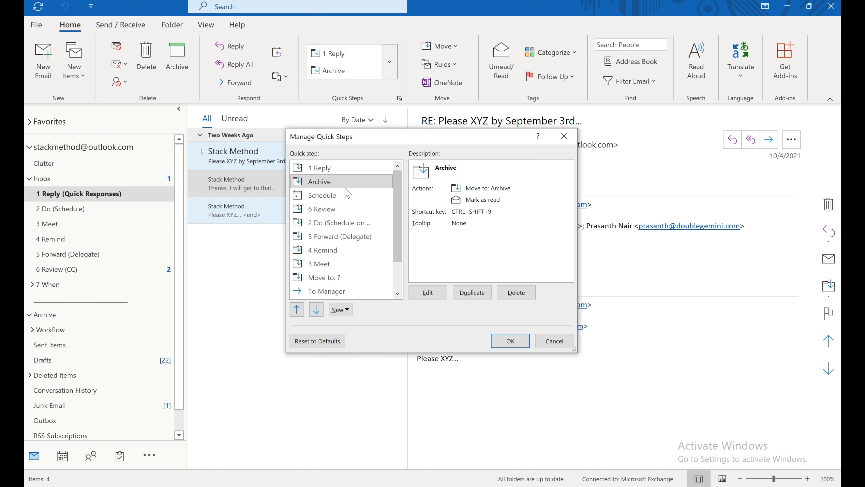
left_click(517, 292)
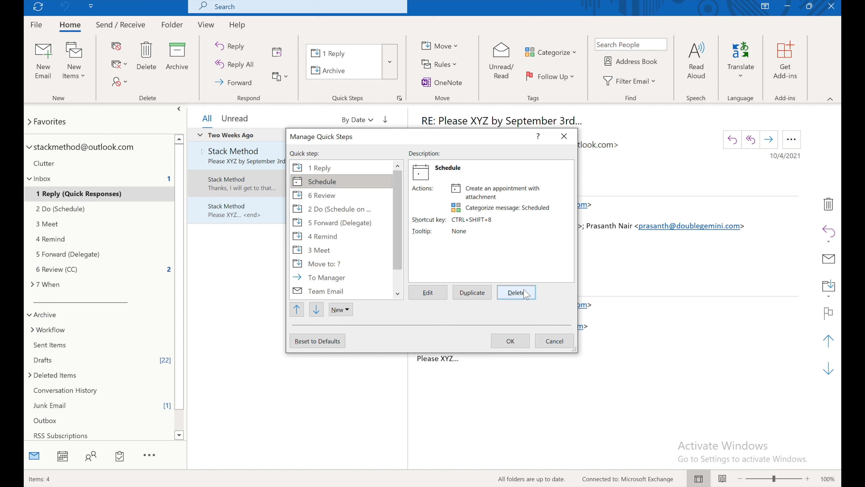
left_click(350, 309)
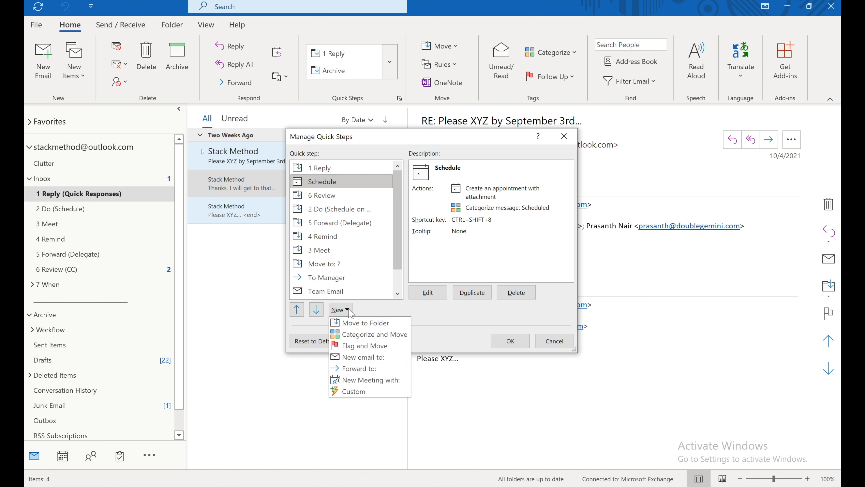
left_click(352, 392)
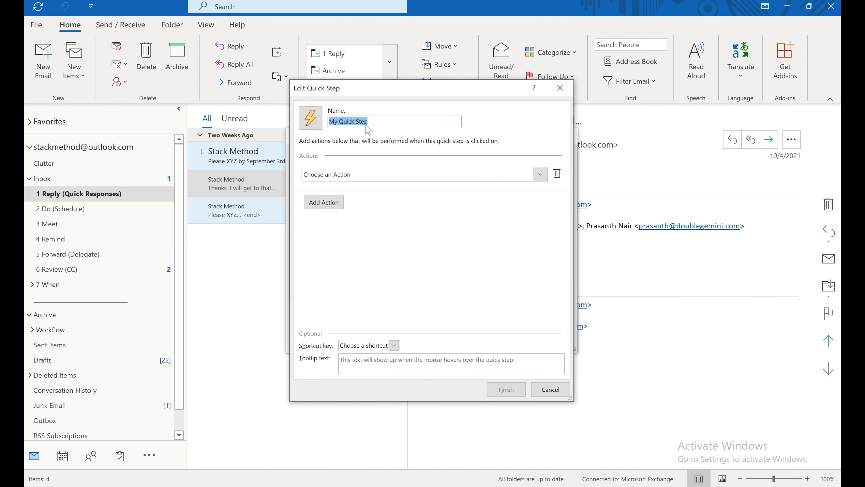
type("Ar")
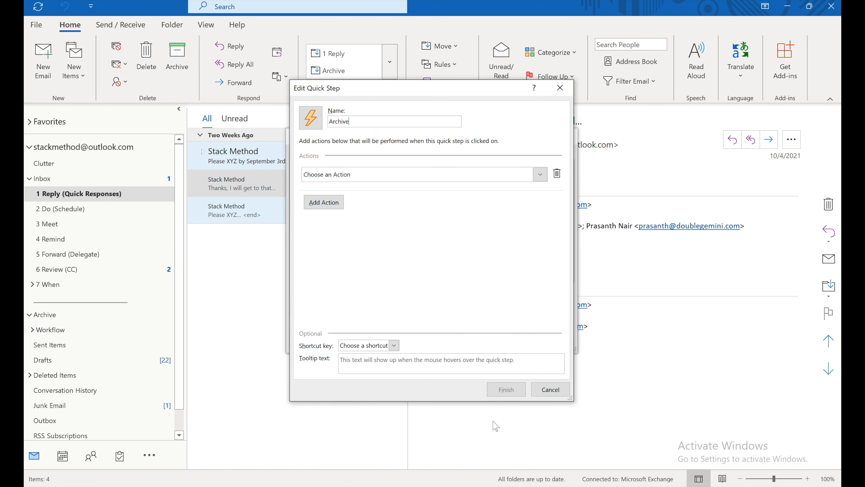
type("chive")
Give the new quick step a move-to-folder action that targets the Archive folder
left_click(541, 175)
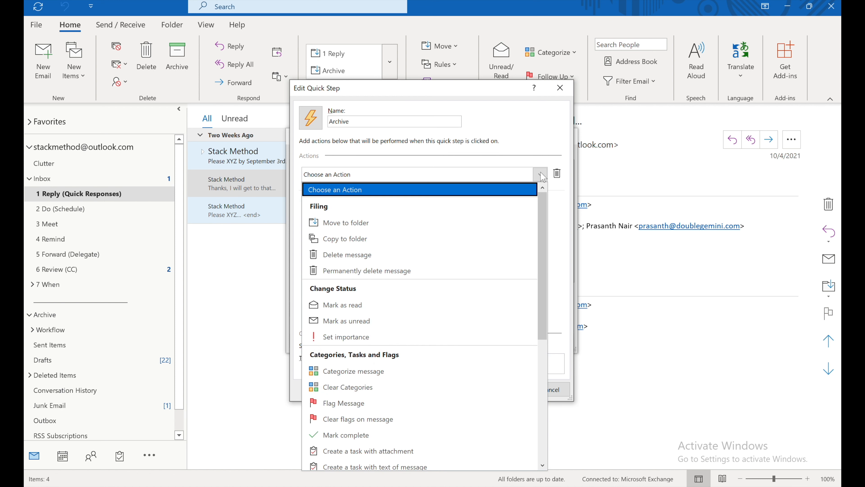
left_click(371, 224)
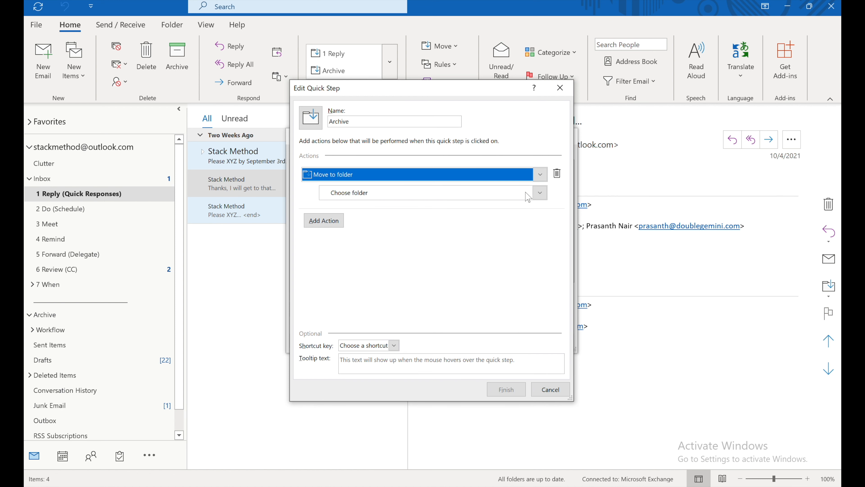
left_click(528, 197)
left_click(345, 277)
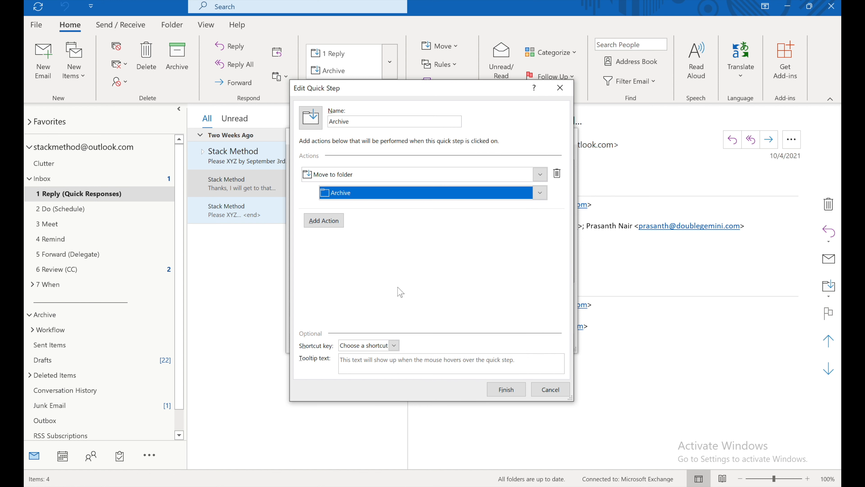
Assign the CTRL+SHIFT+9 shortcut to the Archive quick step and save the quick steps
left_click(395, 345)
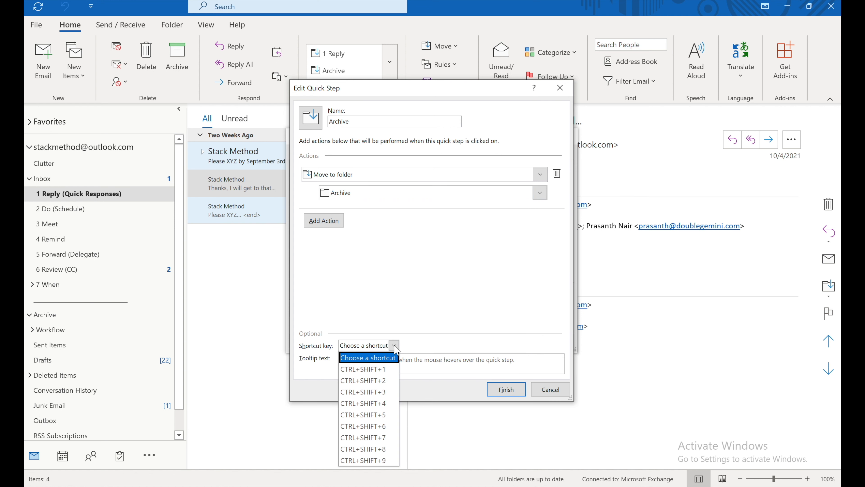
left_click(364, 460)
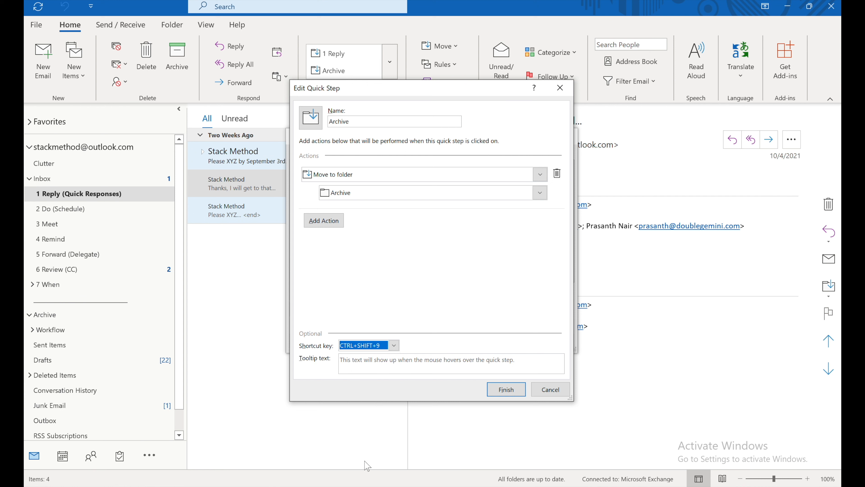
left_click(506, 389)
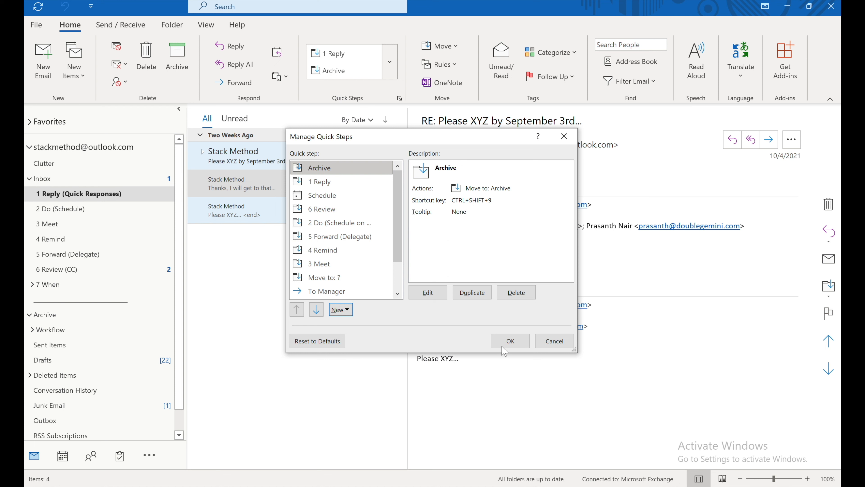
left_click(510, 342)
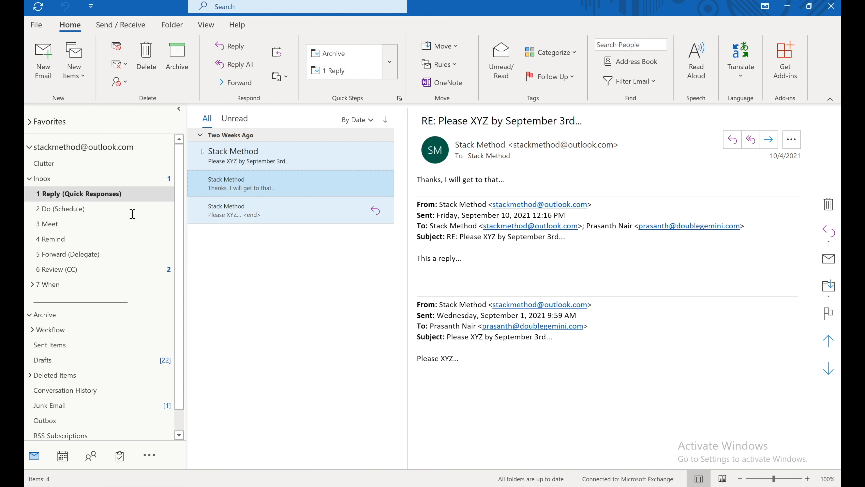
File The Readdle Team's Documents X email from the inbox with the Archive quick step, and open the Archive folder
left_click(40, 179)
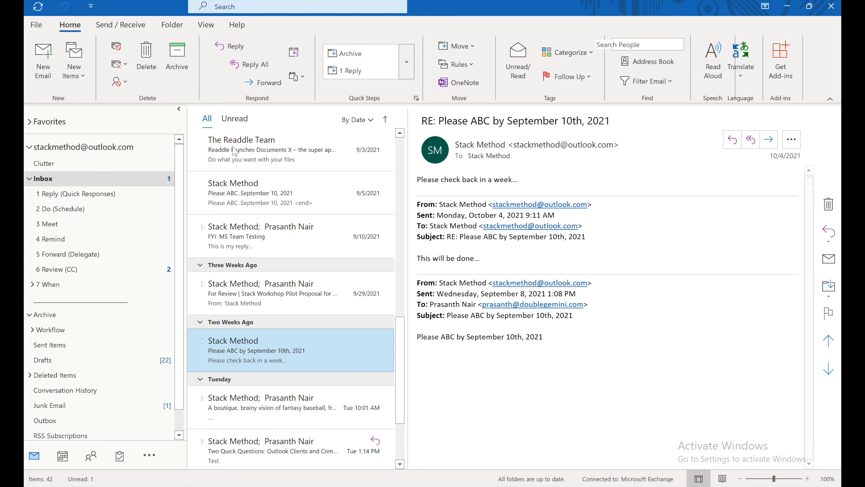
left_click(227, 157)
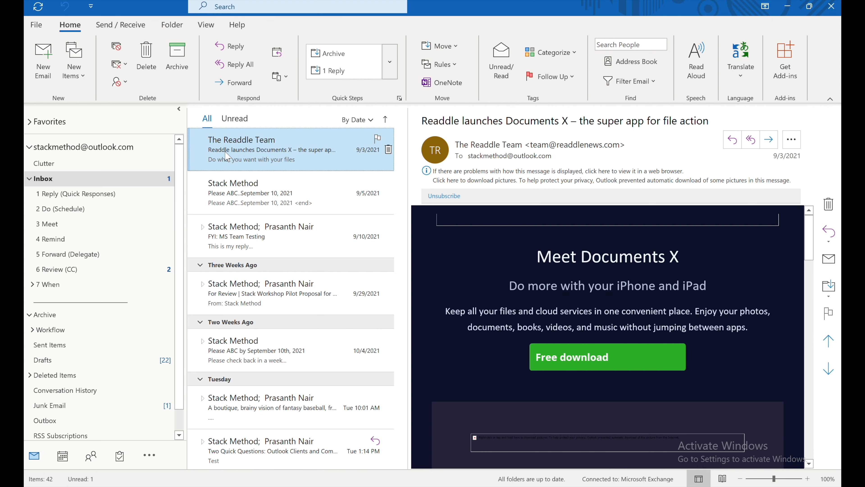
key("Delete")
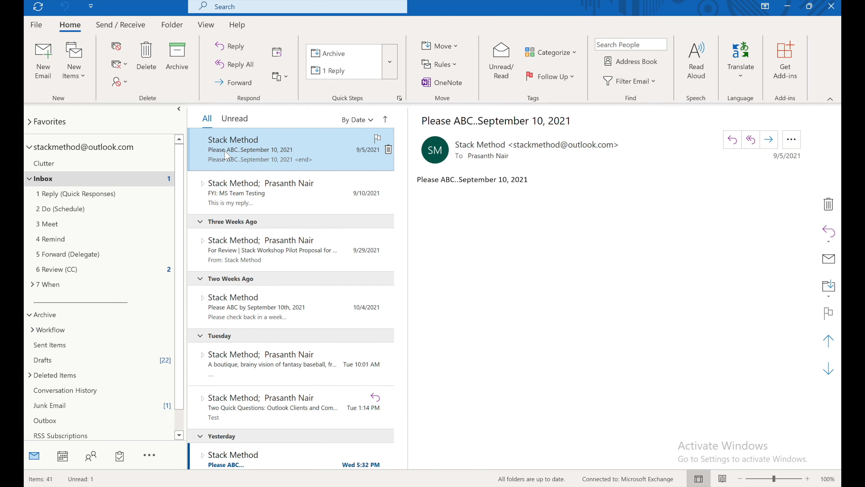
left_click(45, 316)
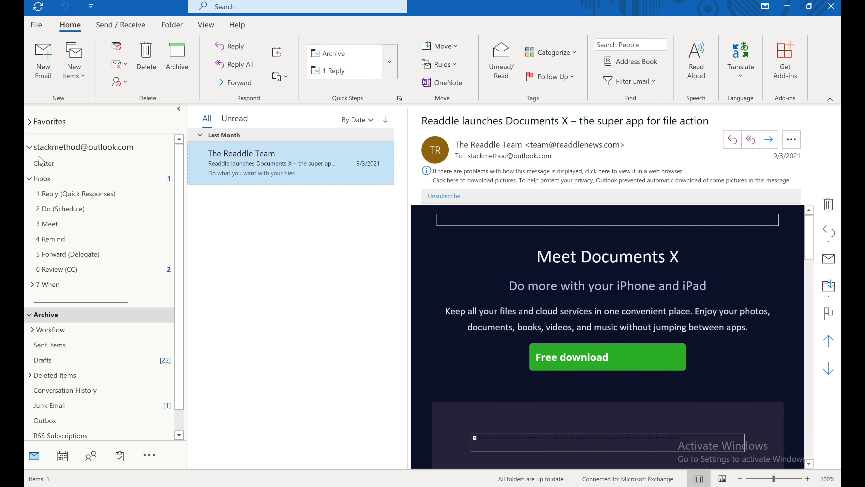
Examine the action folders under Inbox and the subfolders of 7 When
left_click(42, 178)
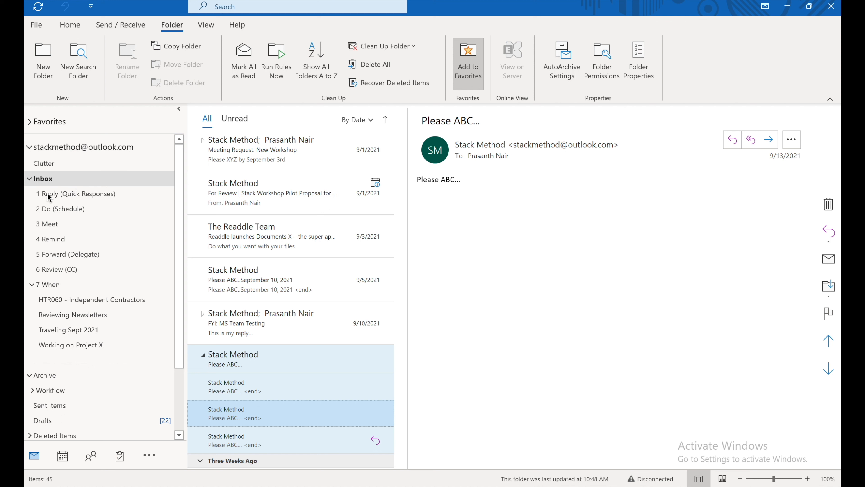
left_click(30, 180)
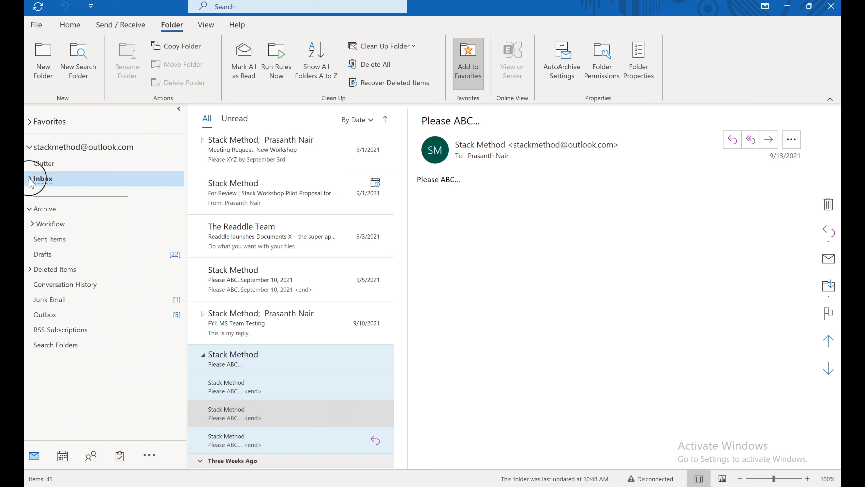
left_click(30, 179)
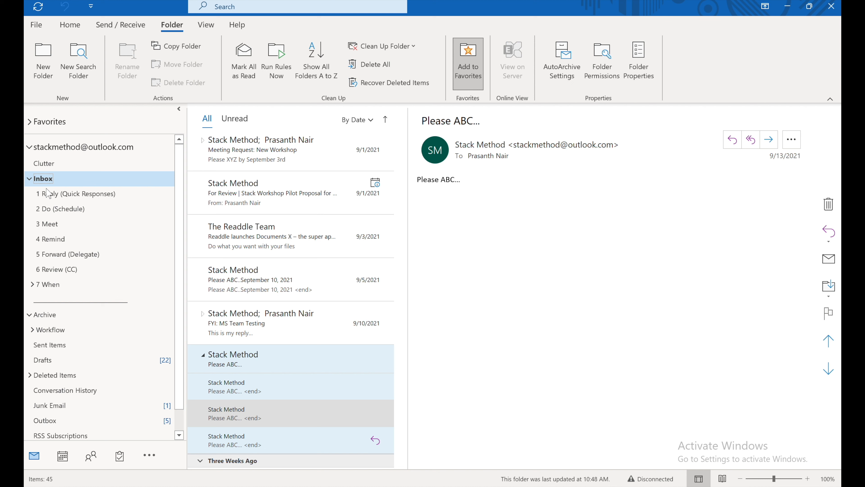
left_click(33, 285)
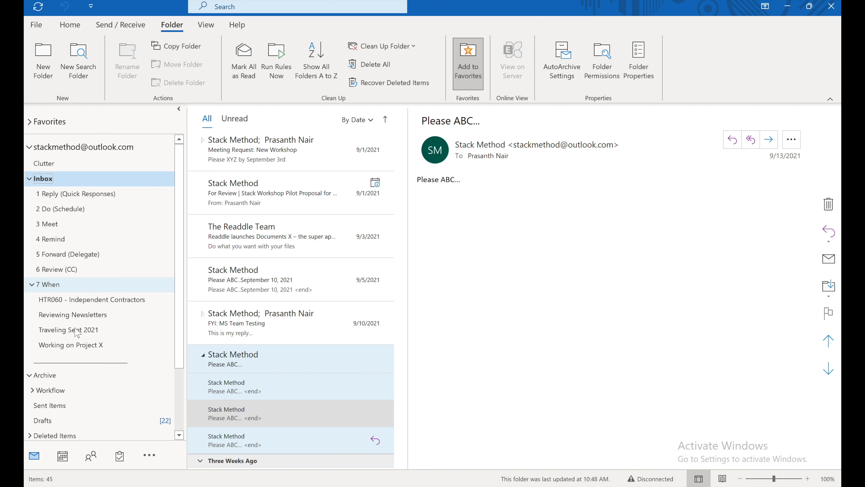
left_click(33, 285)
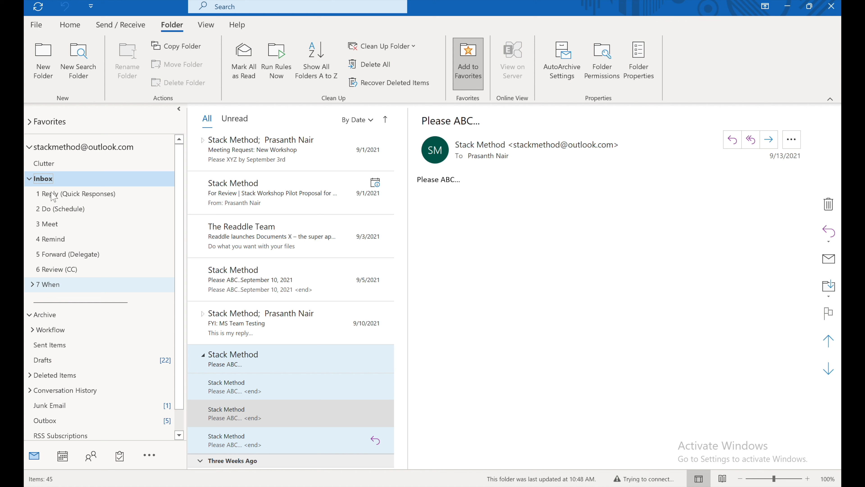
Create a mail folder named with a long line of underscores inside the existing separator-line folder
left_click(54, 303)
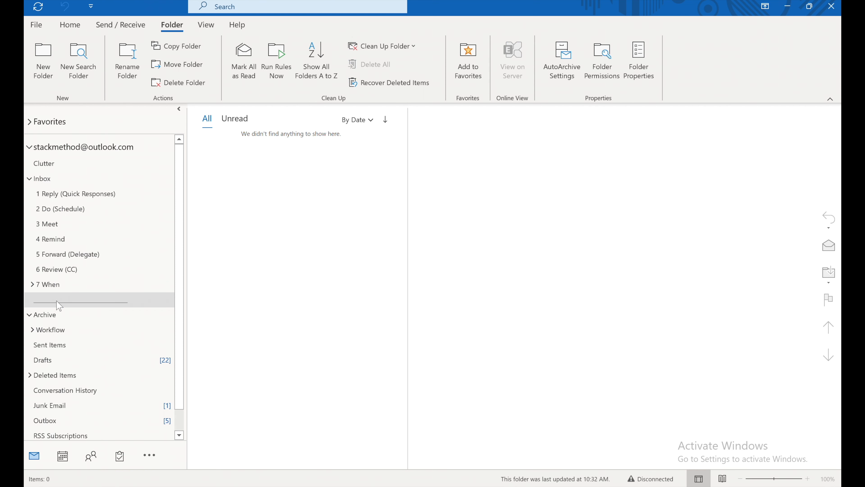
left_click(47, 60)
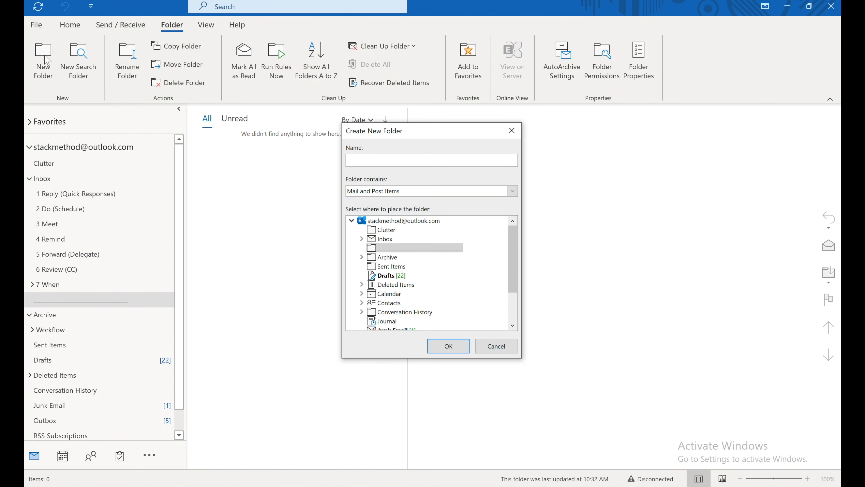
type("______________________________________________")
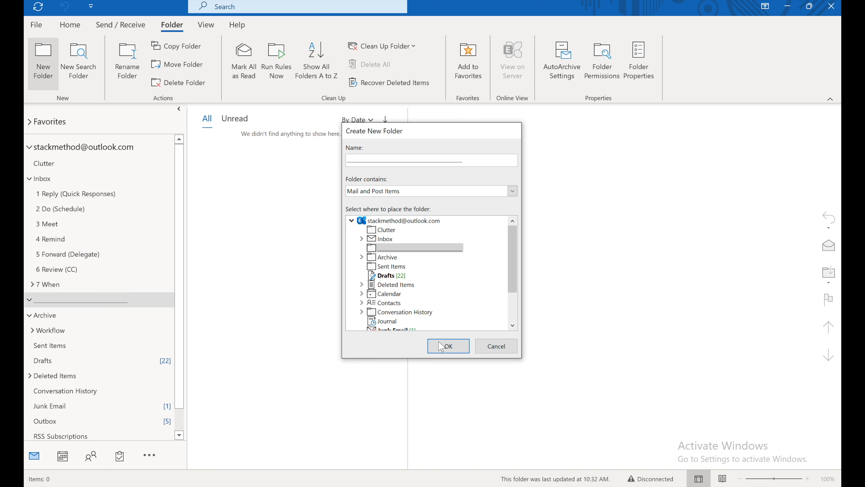
left_click(447, 346)
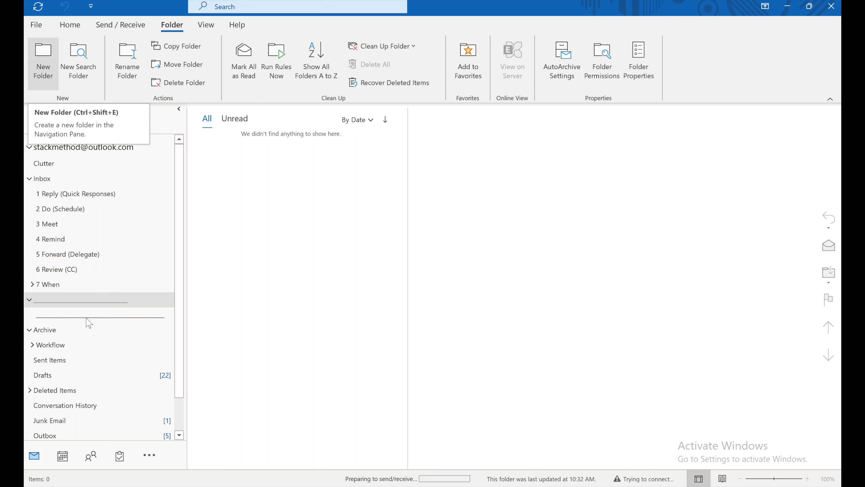
Move the long underscore separator subfolder into Archive, and delete it from there
left_click_drag(85, 300, 71, 343)
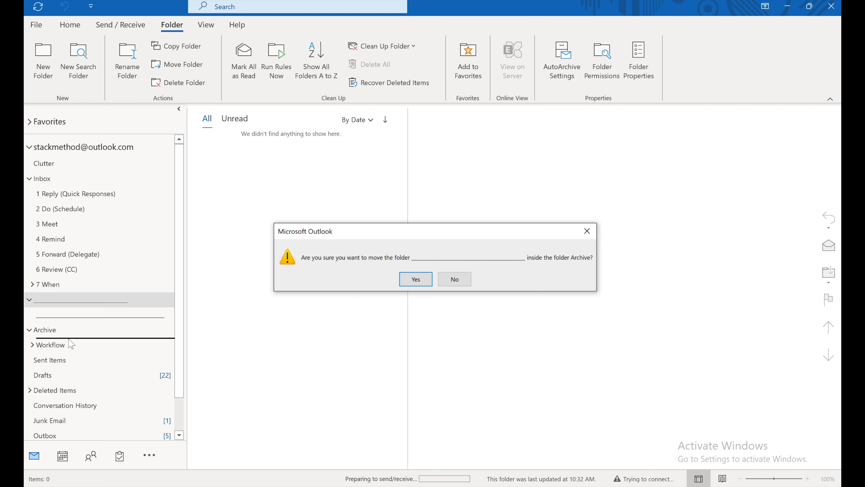
left_click(415, 281)
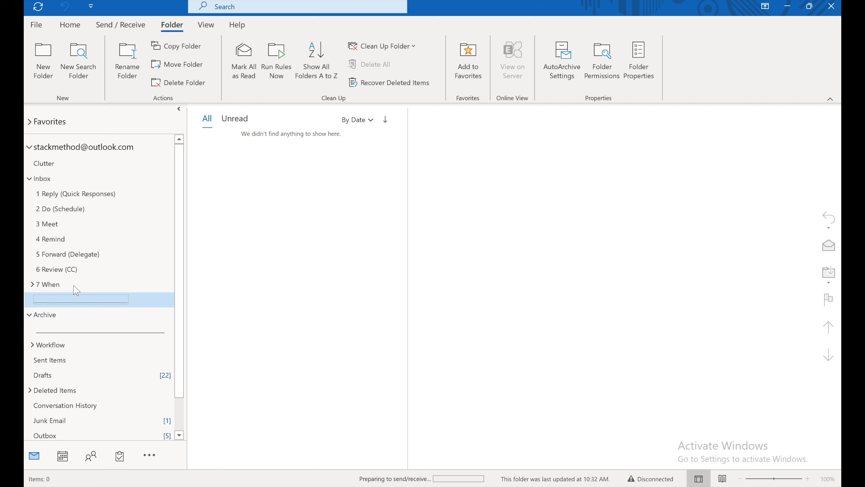
left_click(60, 337)
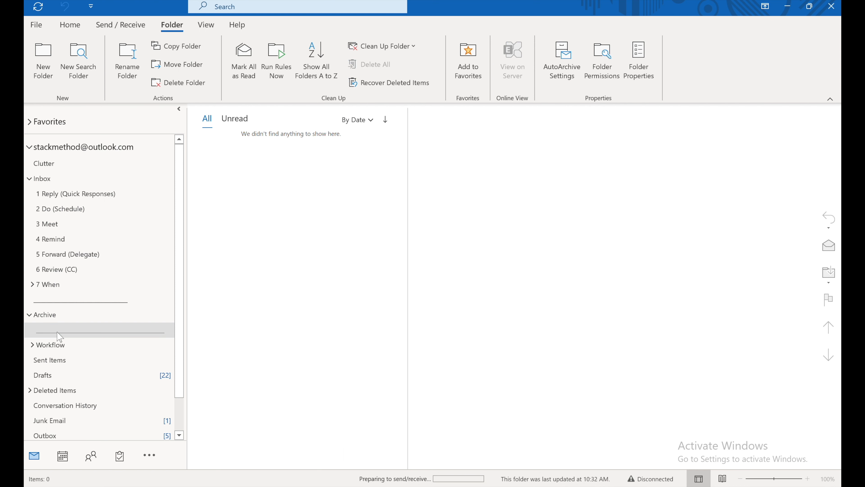
right_click(60, 337)
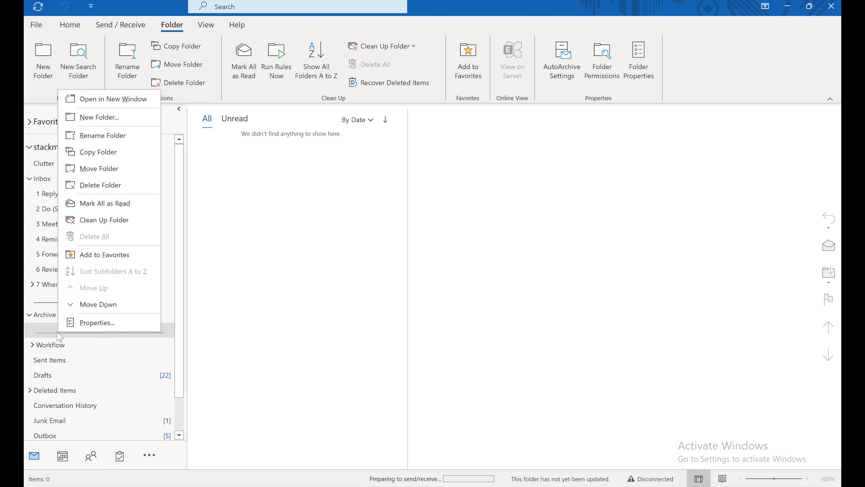
left_click(119, 186)
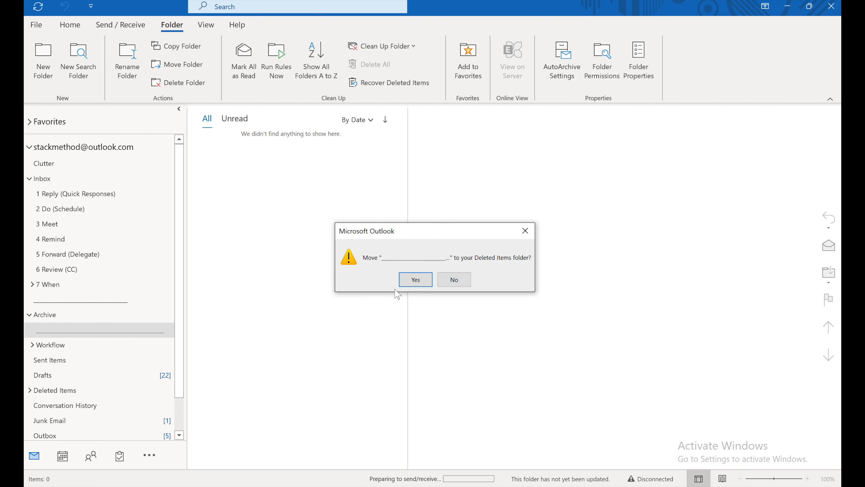
left_click(413, 280)
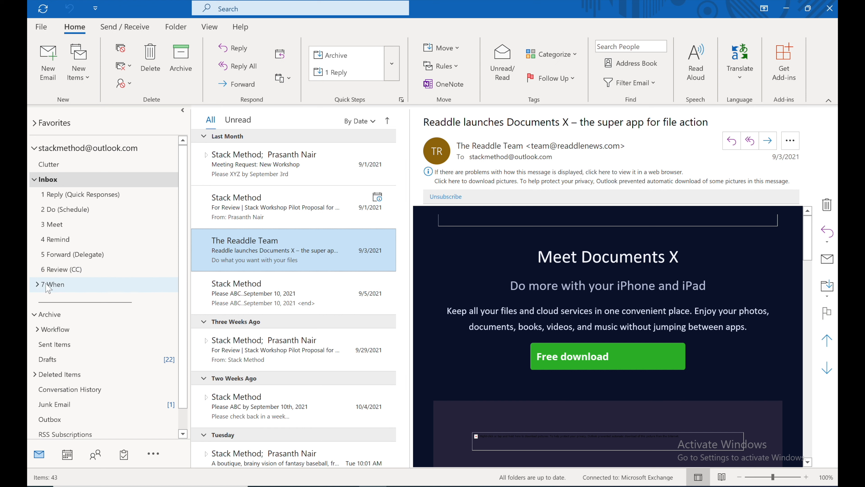
left_click(38, 284)
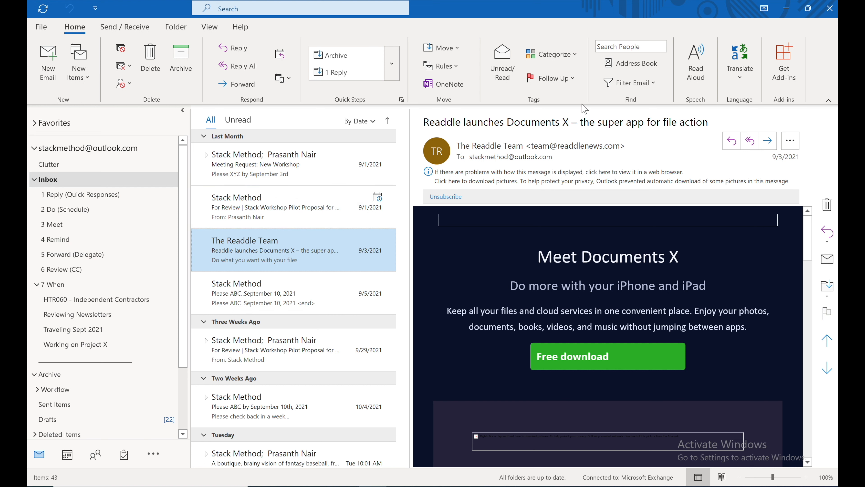
left_click(459, 69)
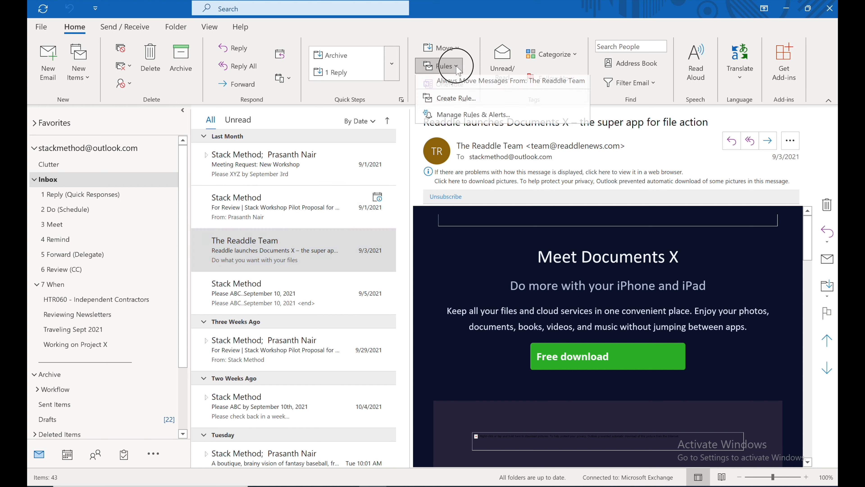
left_click(459, 102)
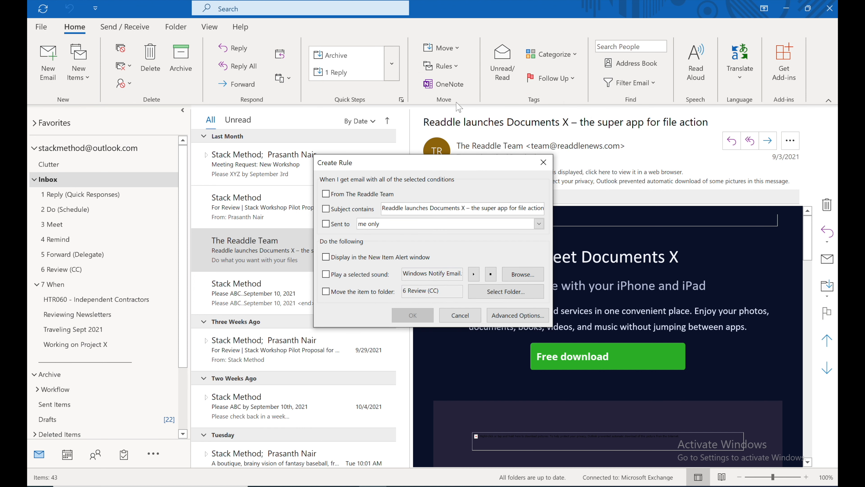
left_click(326, 209)
left_click(327, 210)
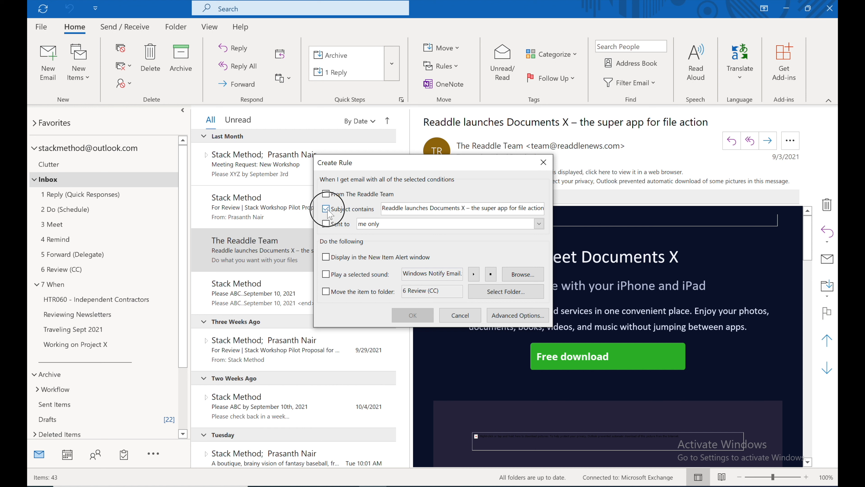
left_click(326, 194)
left_click(326, 292)
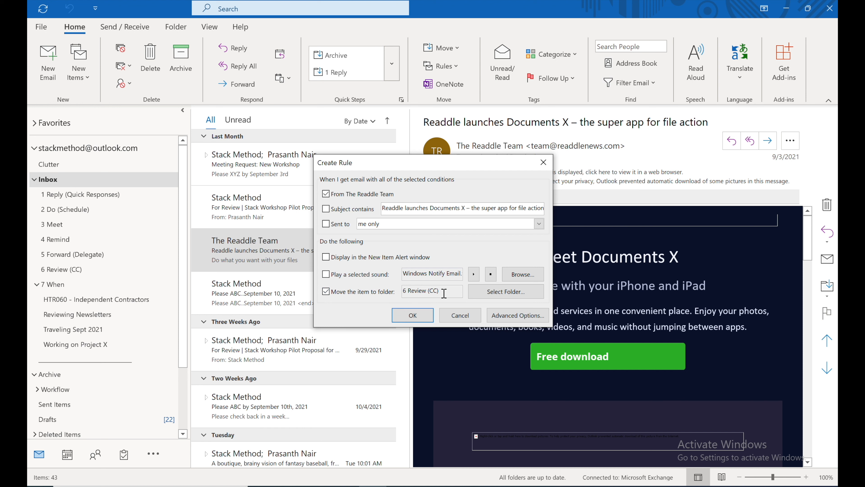
left_click(491, 297)
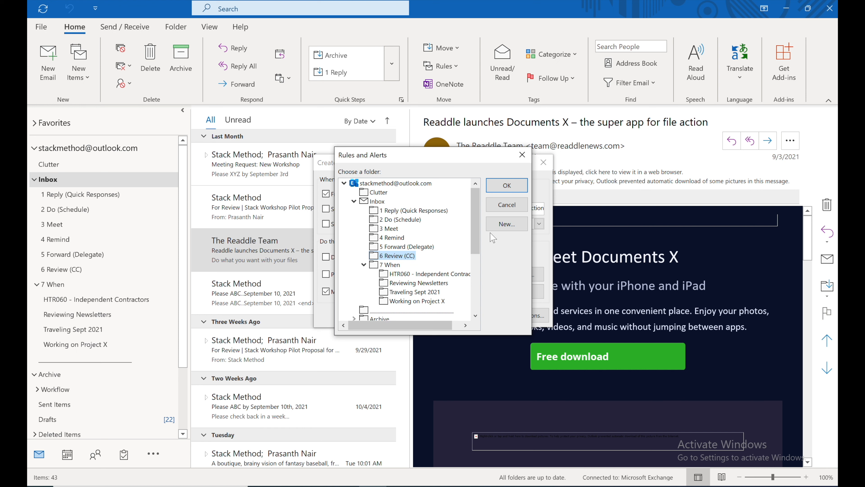
left_click(509, 185)
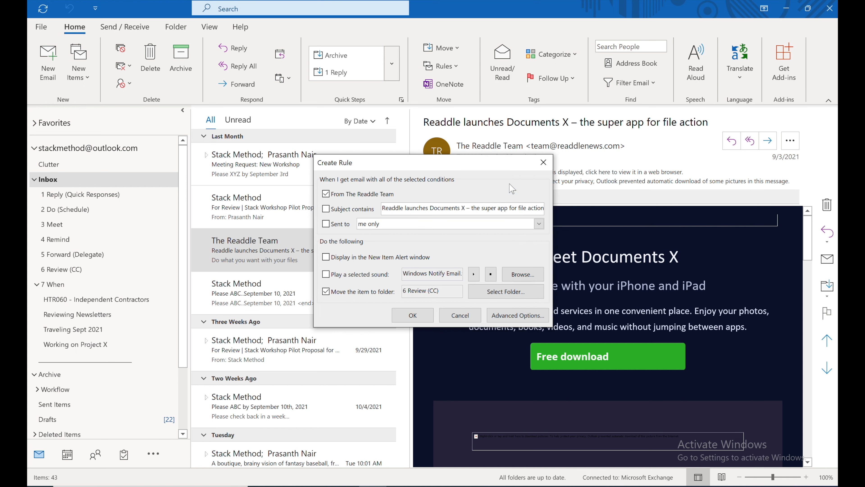
Review the rule's advanced conditions and actions, keeping the sender condition and folder move, and finish the rule
left_click(509, 318)
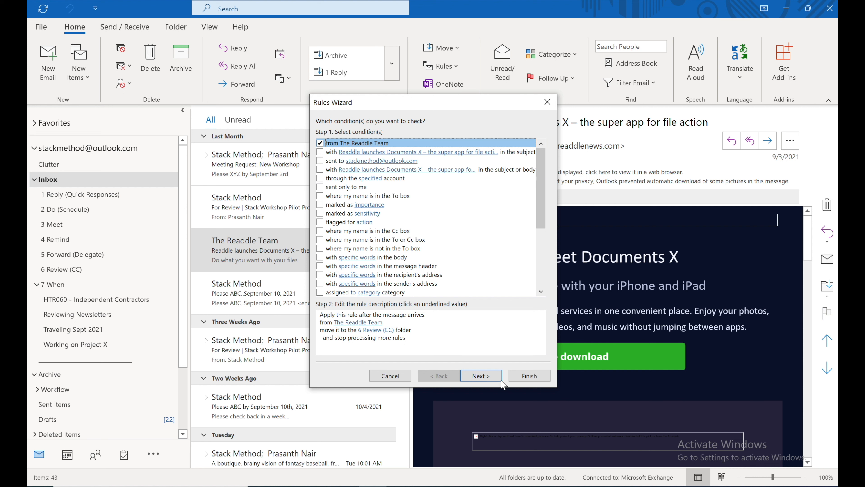
left_click(481, 376)
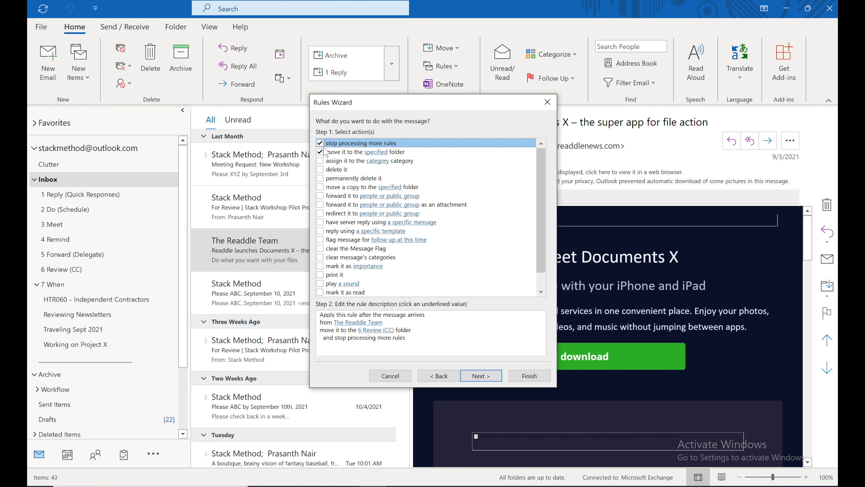
left_click(527, 376)
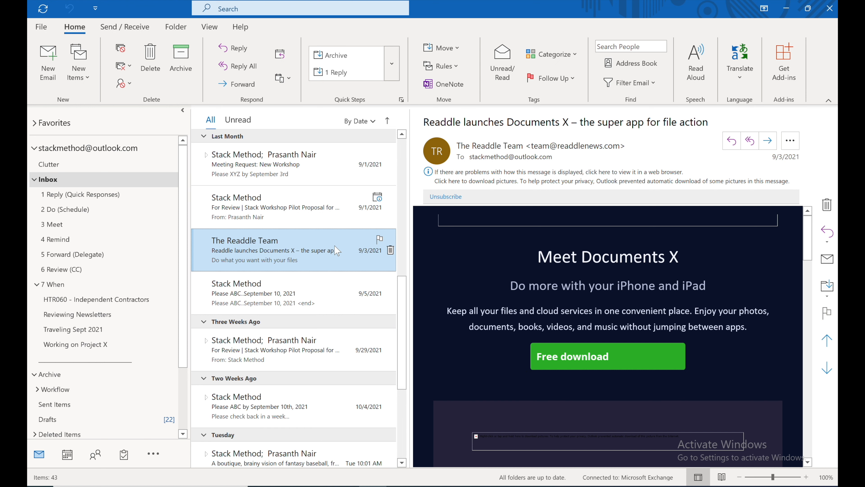
Always move messages from The Readdle Team to 6 Review (CC), check that folder, and return to the Inbox
left_click(454, 68)
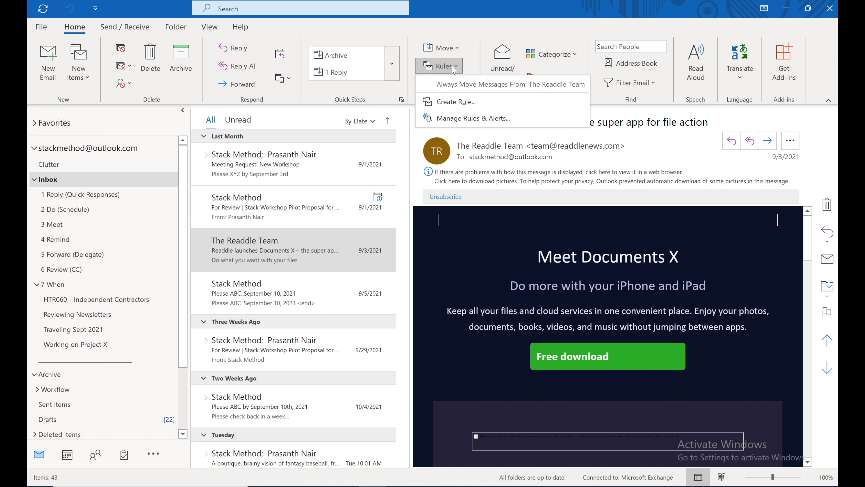
left_click(454, 88)
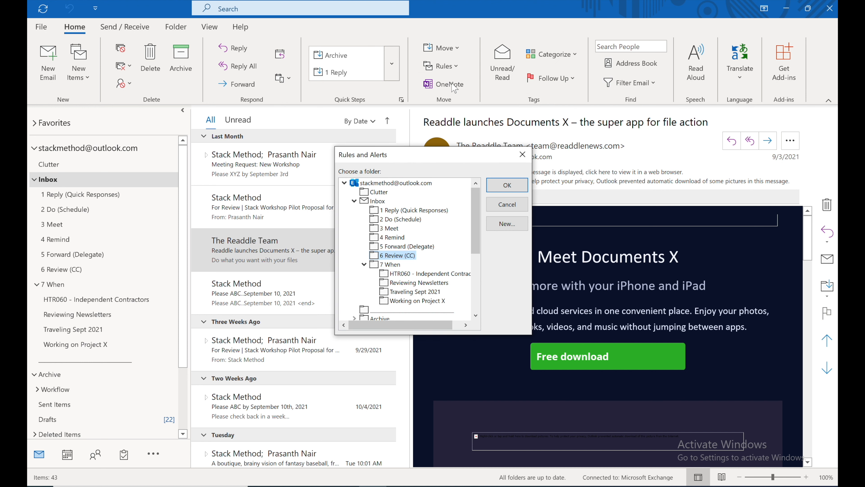
left_click(506, 185)
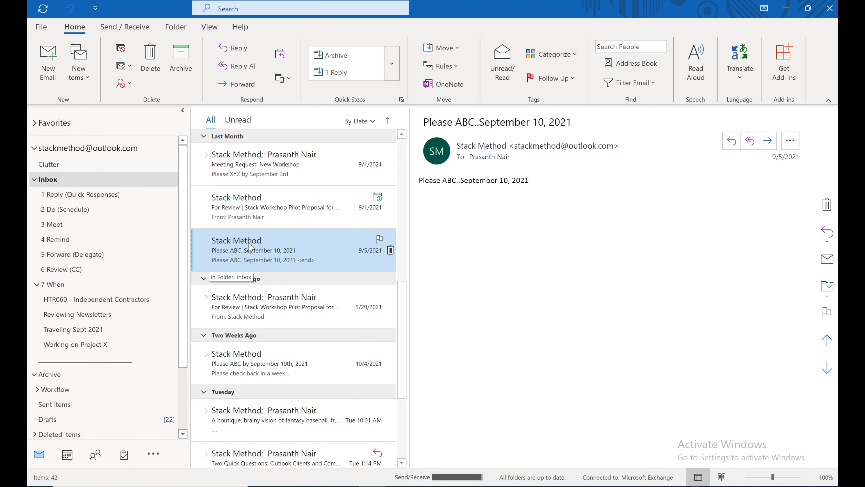
left_click(61, 267)
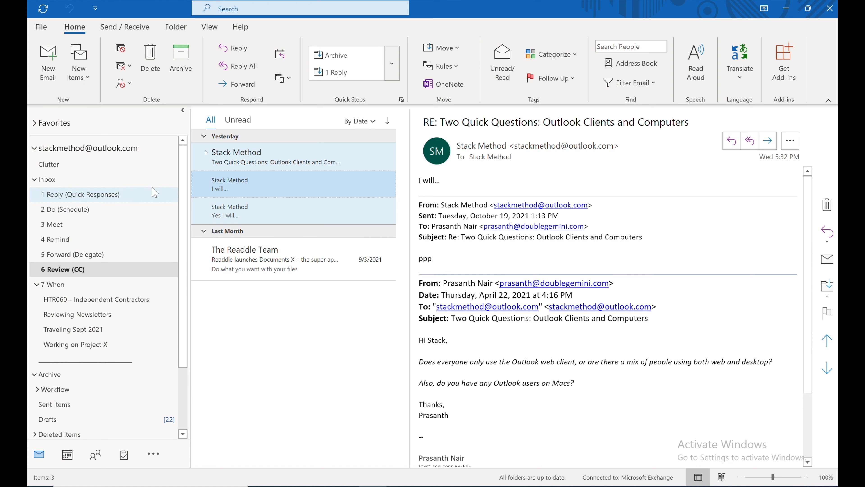
left_click(43, 180)
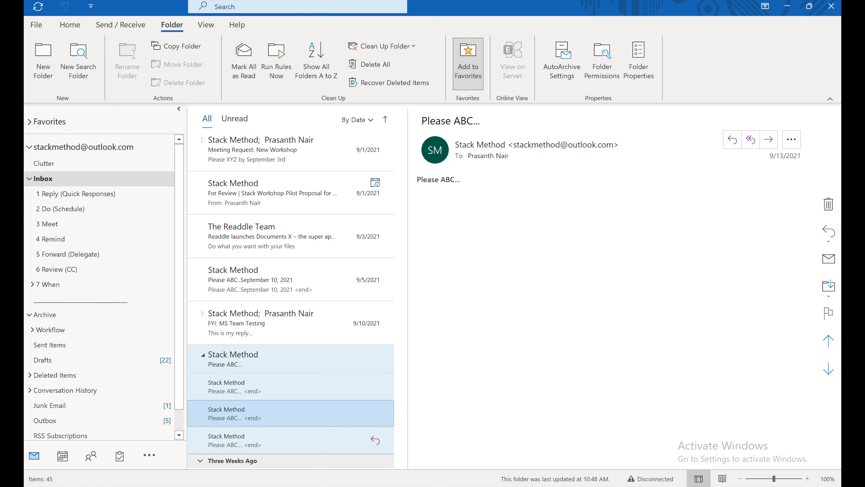
Turn off the sound, taskbar envelope icon and desktop alert for new messages in the mail options, and save the options
left_click(37, 25)
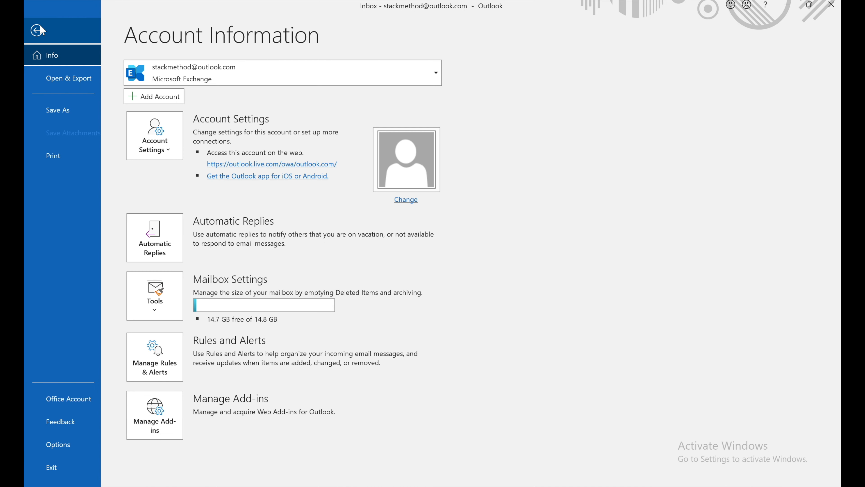
left_click(59, 446)
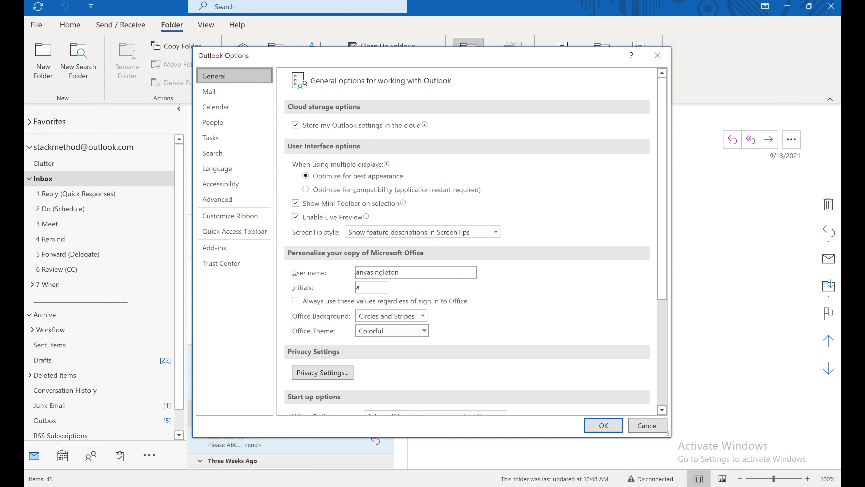
left_click(248, 92)
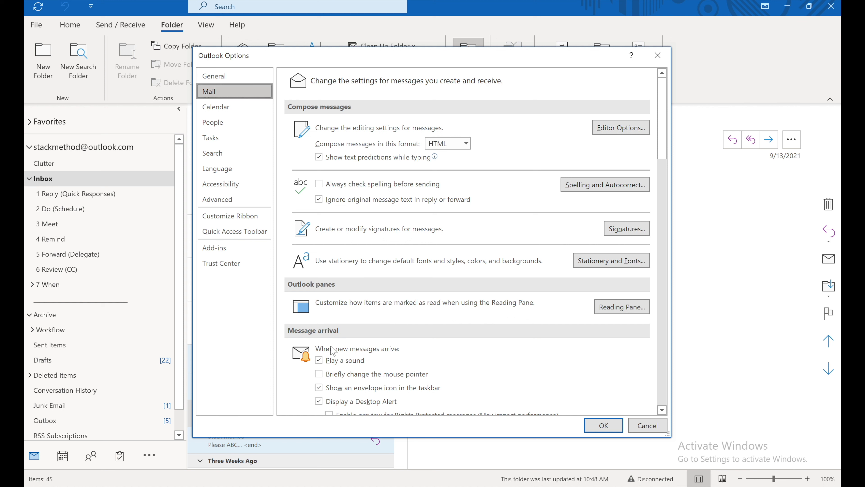
left_click(320, 361)
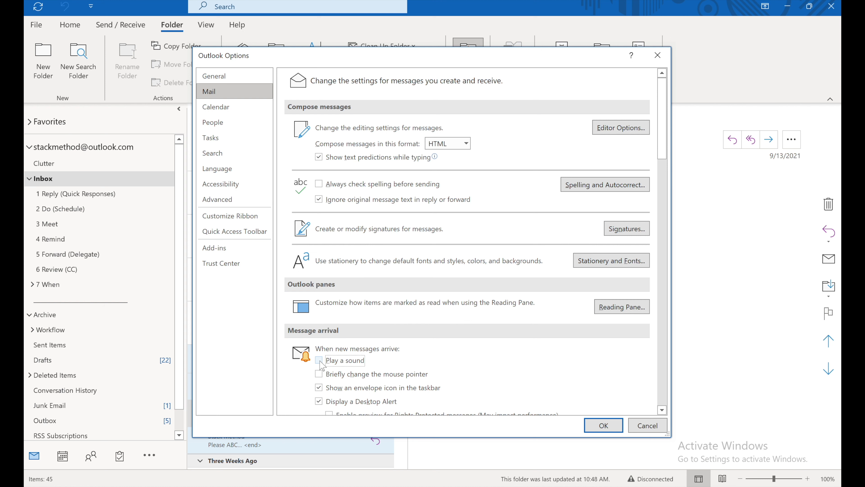
left_click(318, 388)
left_click(319, 401)
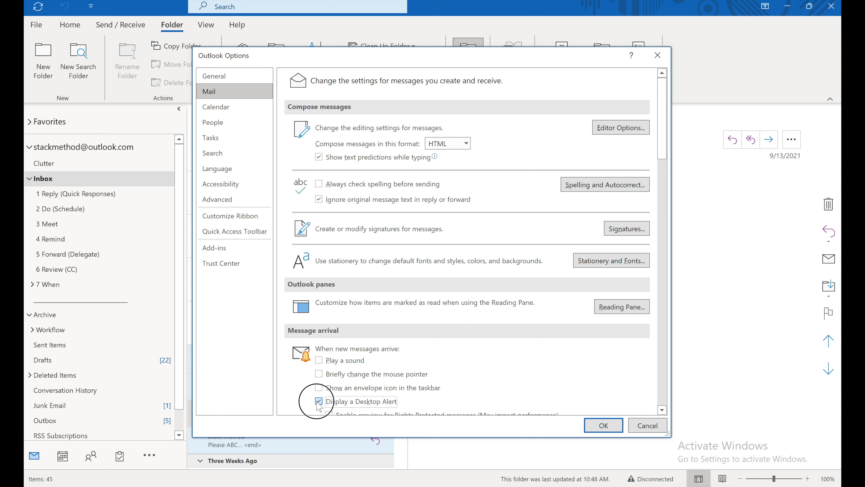
scroll(579, 397, "down", 1)
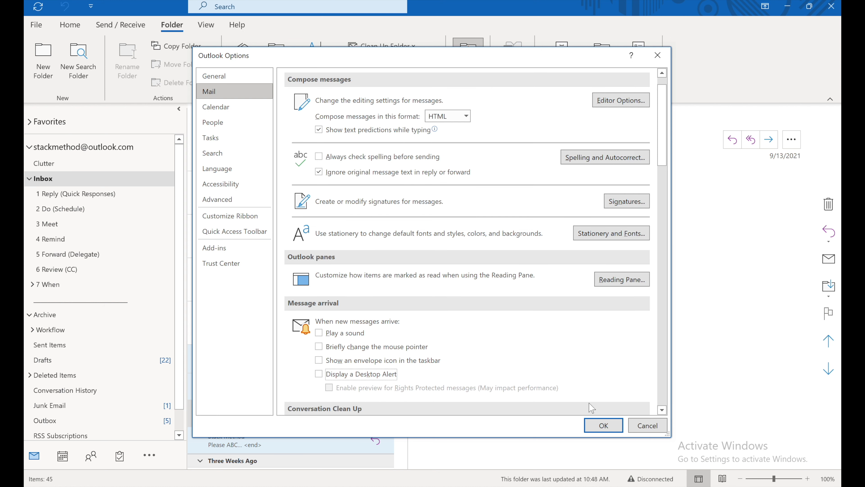
left_click(602, 429)
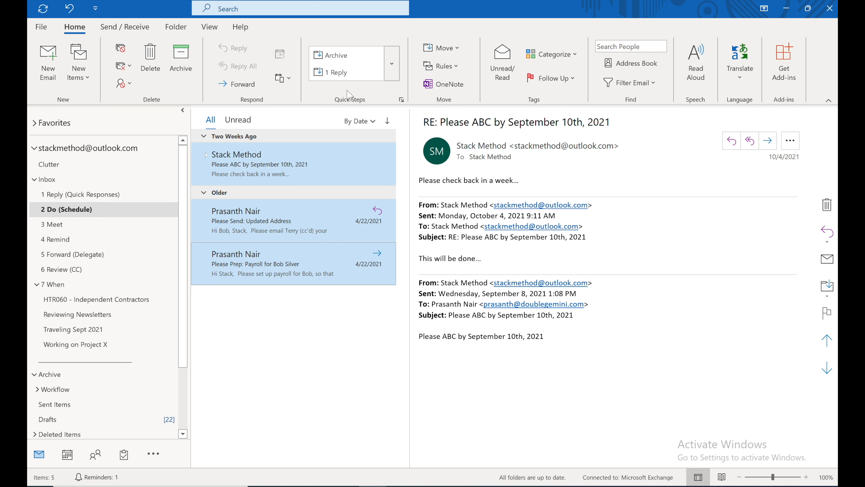
Delete the existing Schedule quick step
left_click(402, 101)
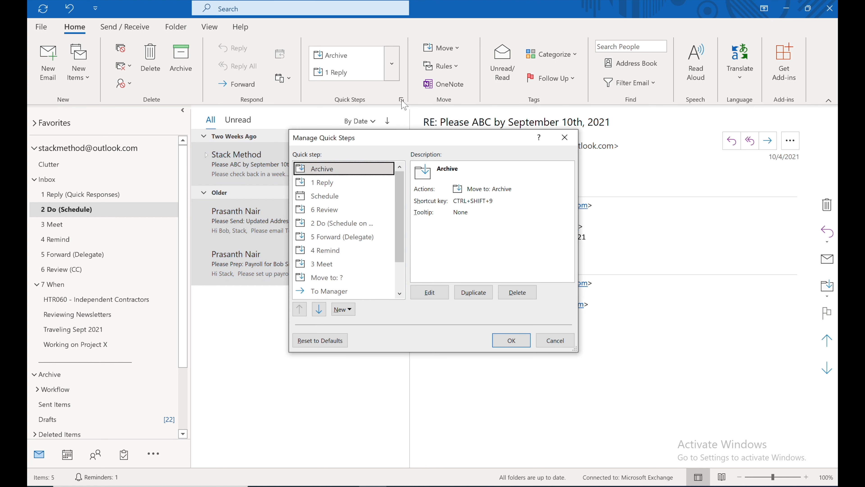
left_click(325, 197)
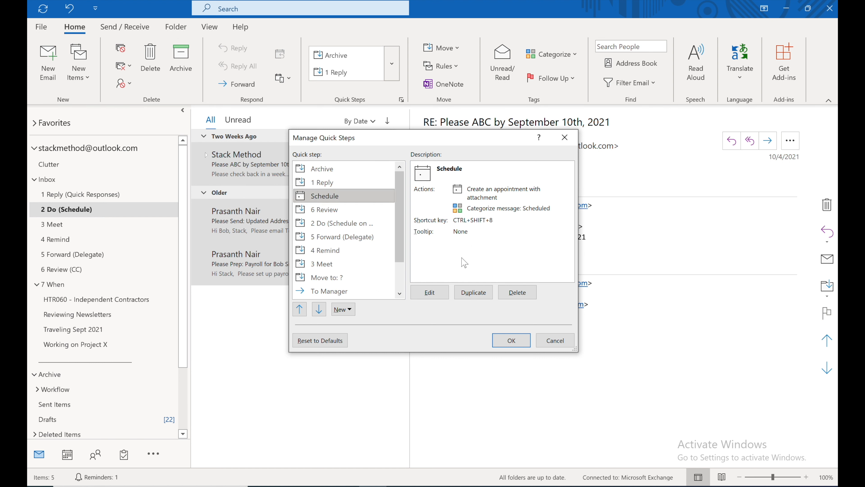
left_click(517, 292)
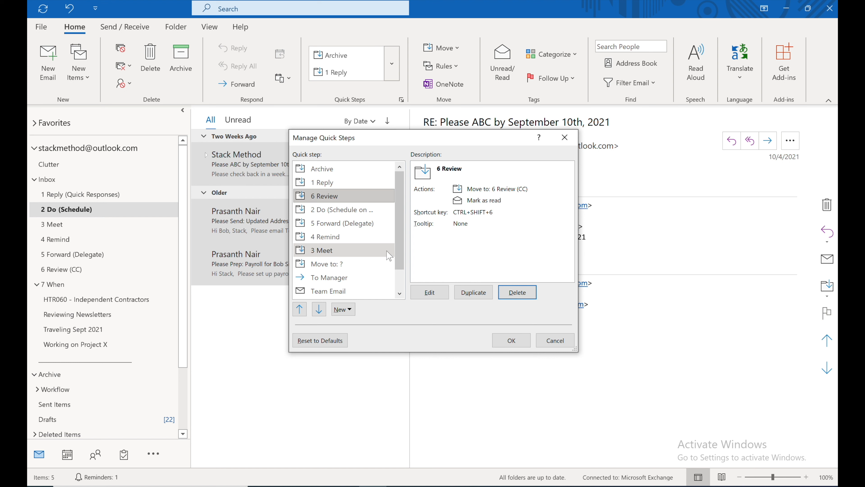
Create a custom quick step named Schedule with the action Create an appointment with attachment
left_click(351, 311)
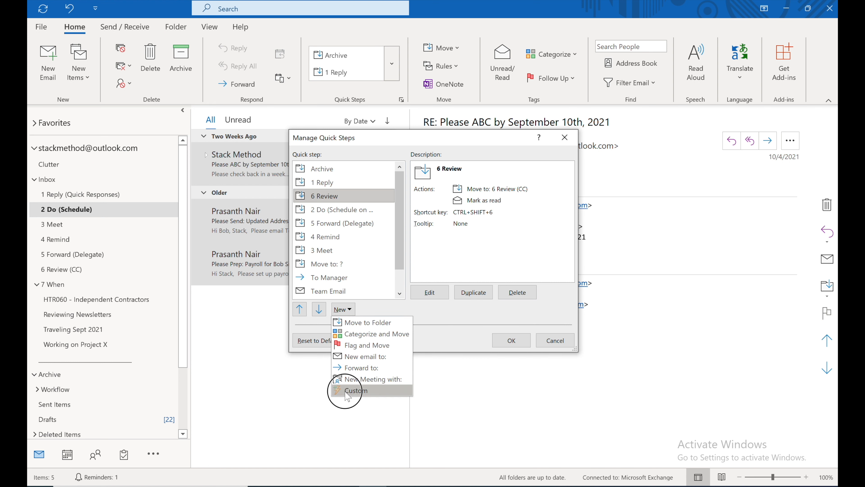
left_click(354, 391)
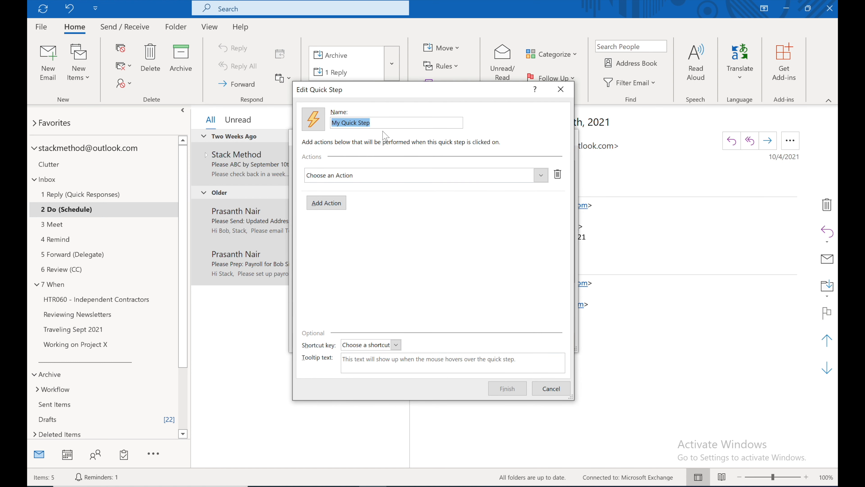
type("Schedule")
left_click(542, 175)
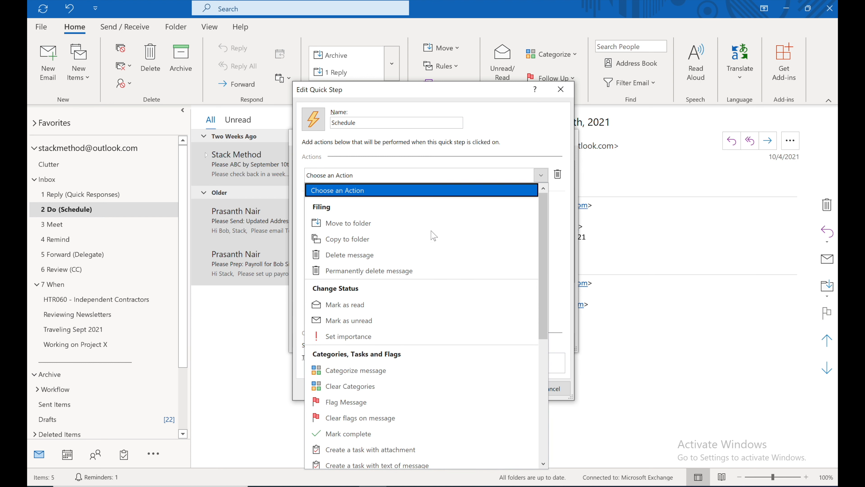
scroll(411, 379, "down", 1)
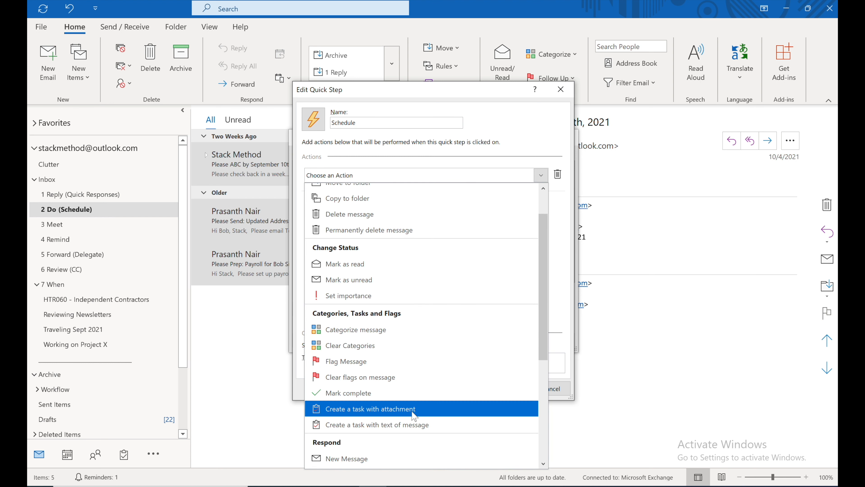
scroll(422, 415, "down", 1)
scroll(423, 415, "down", 4)
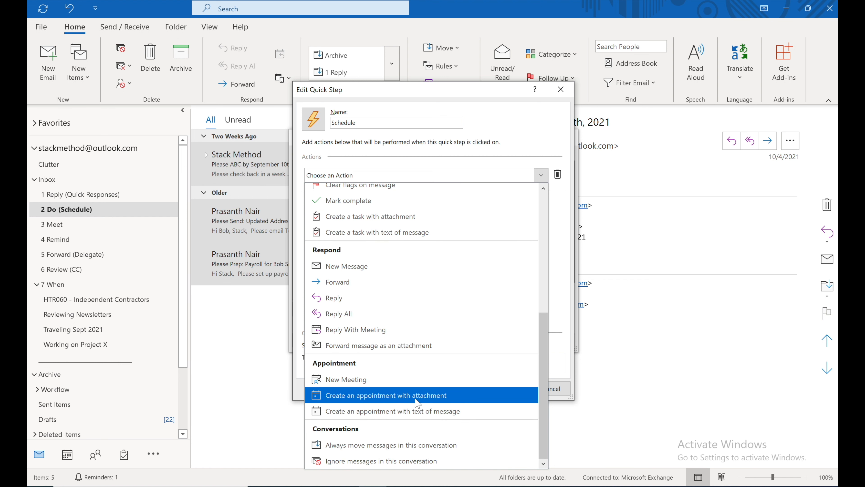
left_click(418, 397)
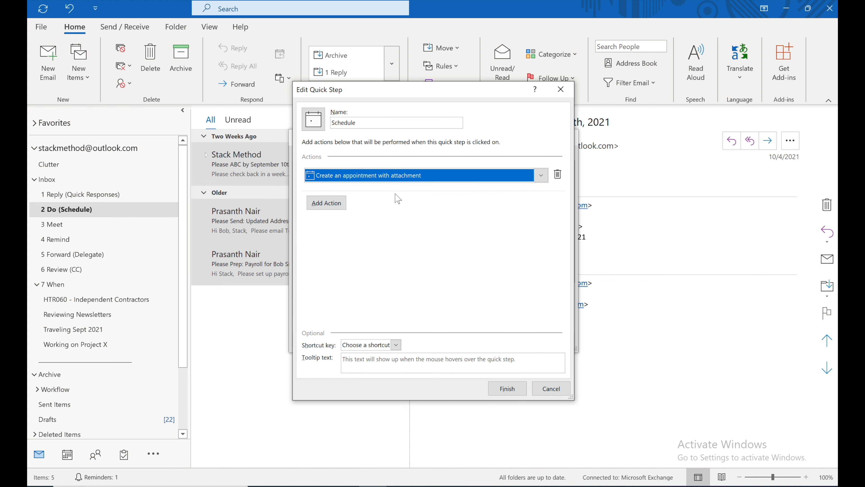
Add a second action to the Schedule quick step that categorizes the message as Scheduled
left_click(329, 203)
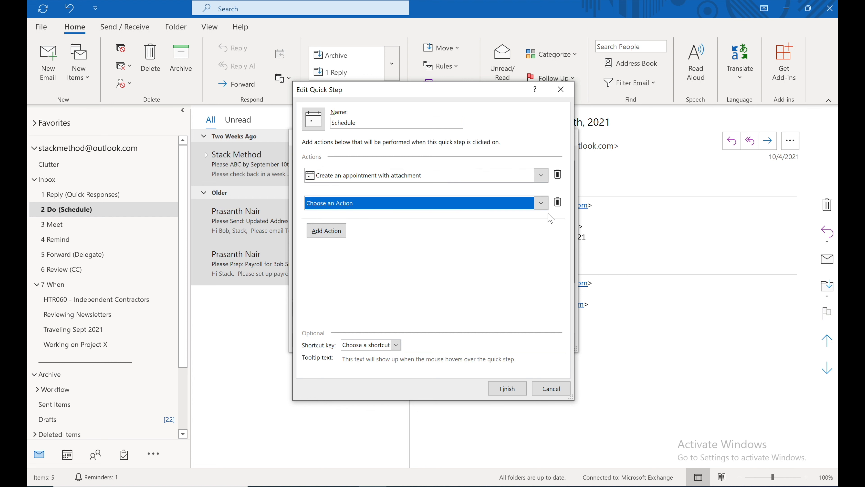
left_click(542, 203)
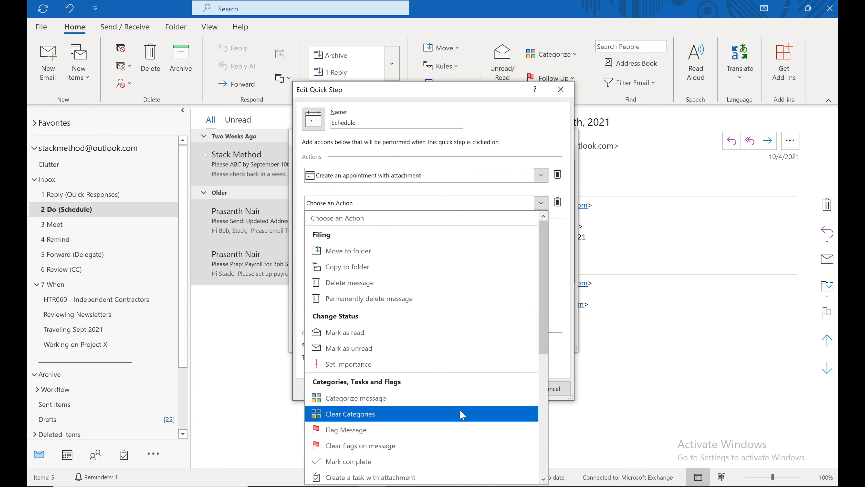
left_click(456, 398)
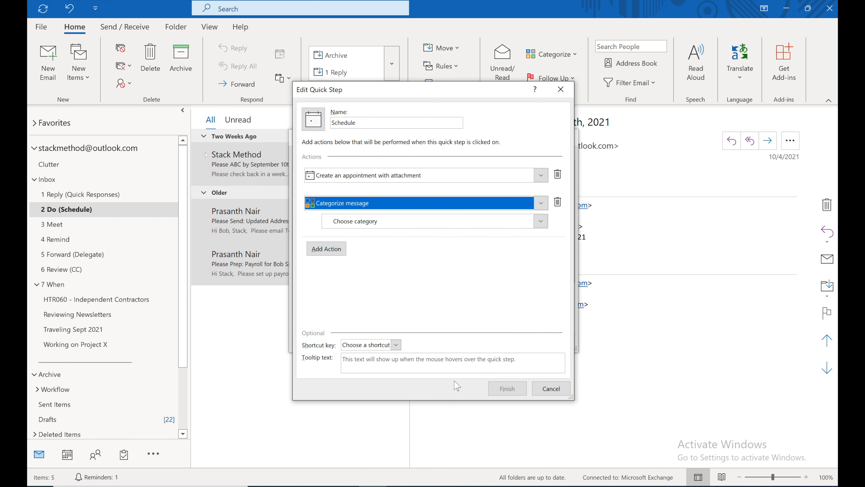
left_click(541, 221)
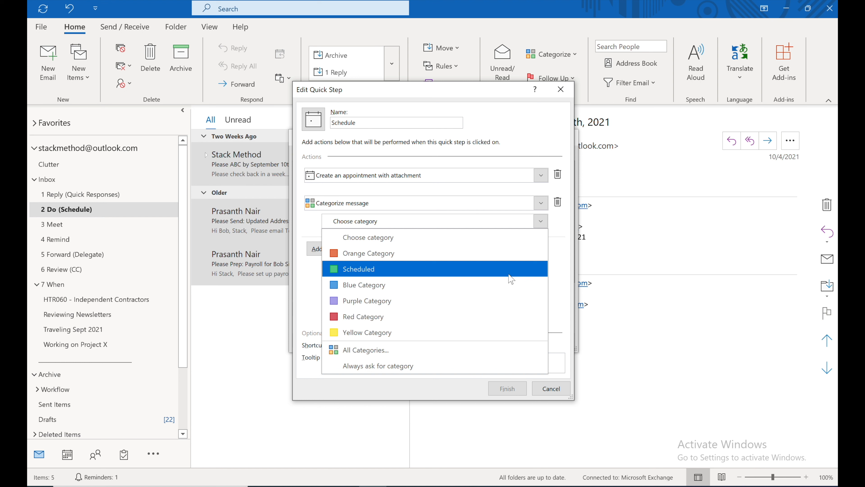
left_click(511, 279)
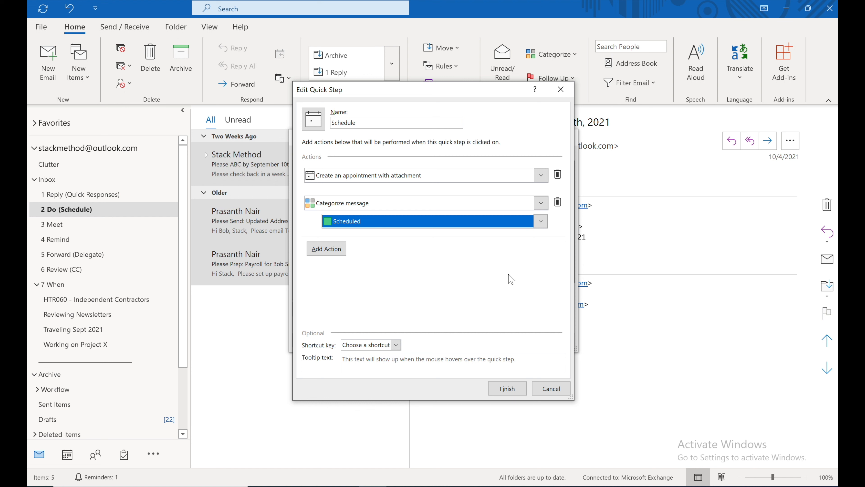
Assign CTRL+SHIFT+8 to the Schedule quick step, finish it and save the quick step list
left_click(396, 345)
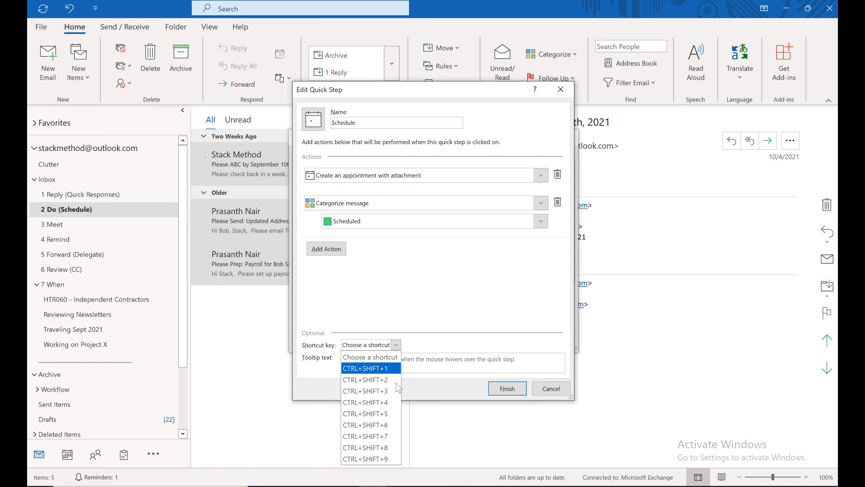
left_click(383, 448)
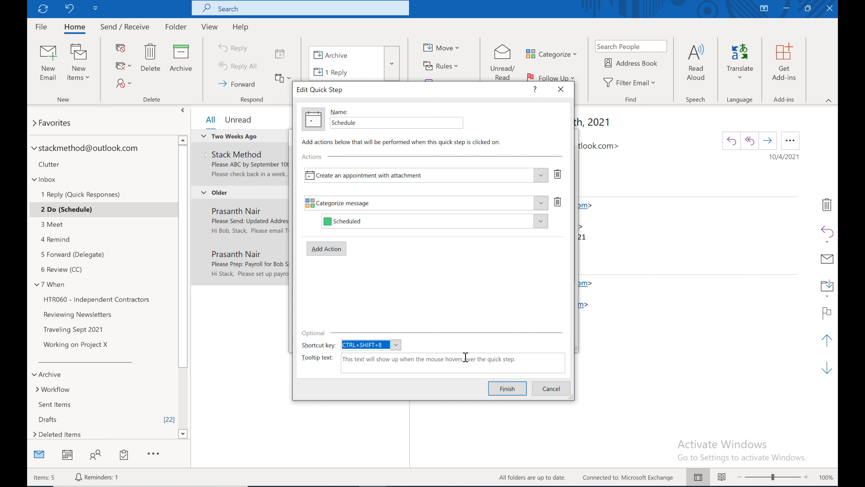
left_click(506, 393)
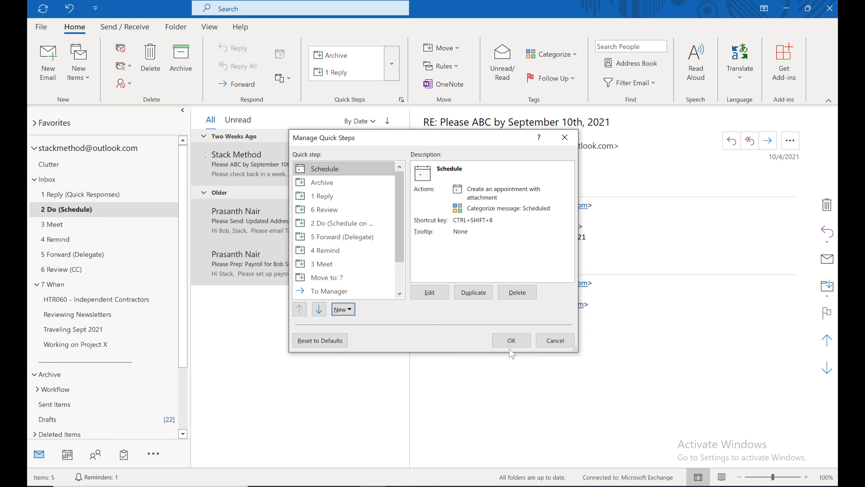
left_click(511, 342)
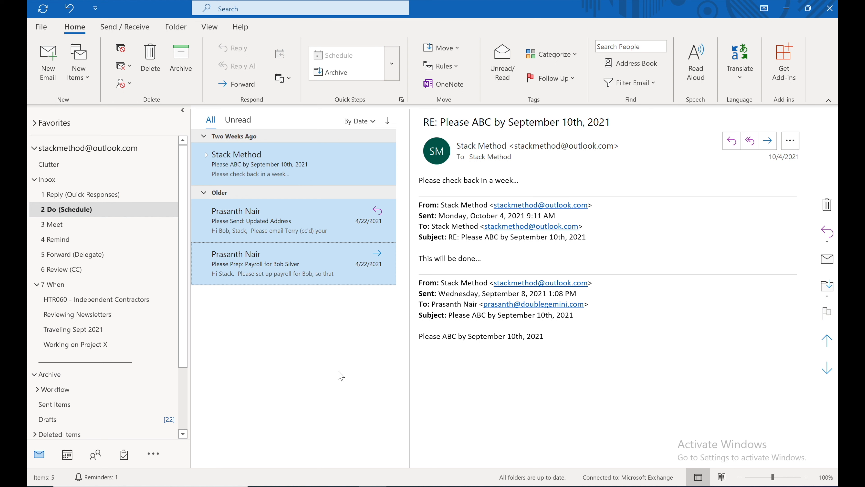
Open the conditional formatting rules of the calendar view, and add a blank rule and delete it again
left_click(66, 457)
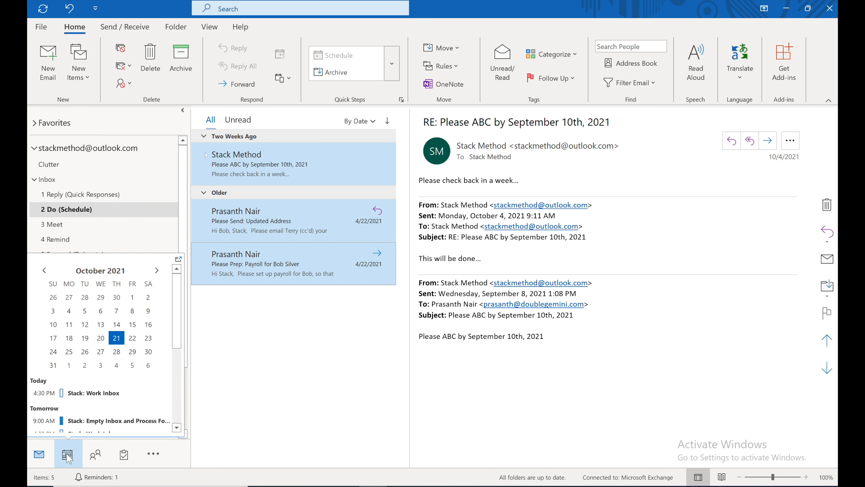
left_click(67, 455)
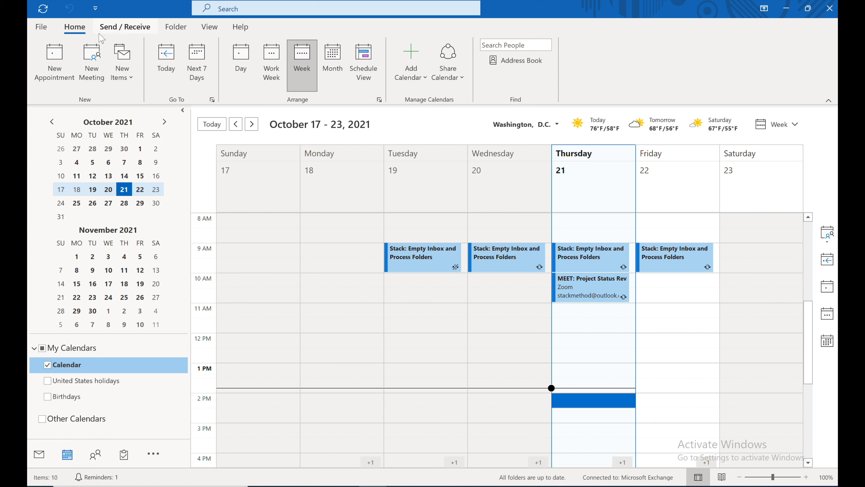
left_click(210, 27)
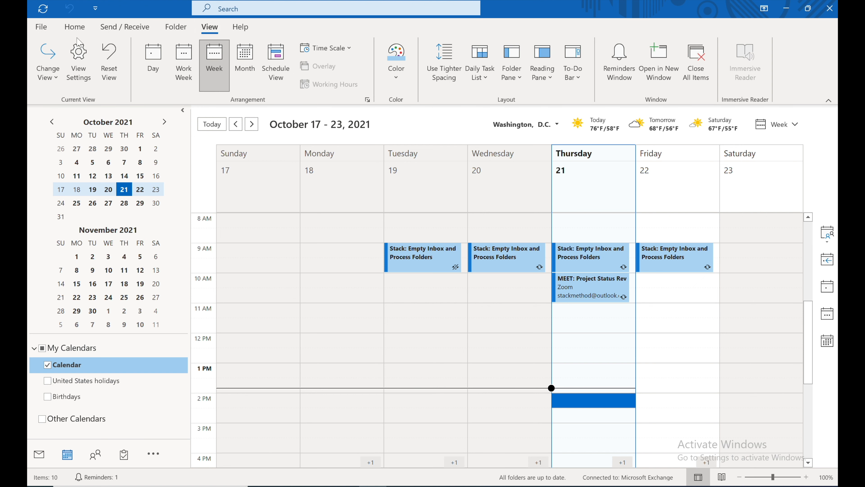
left_click(79, 46)
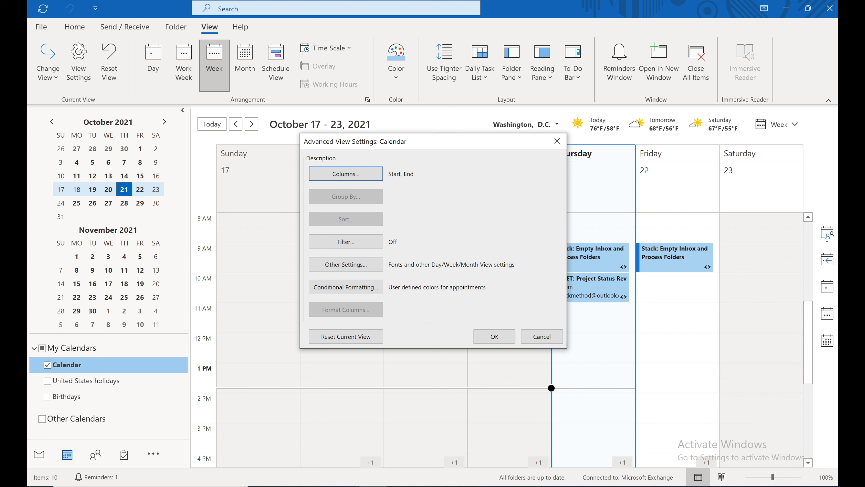
left_click(328, 283)
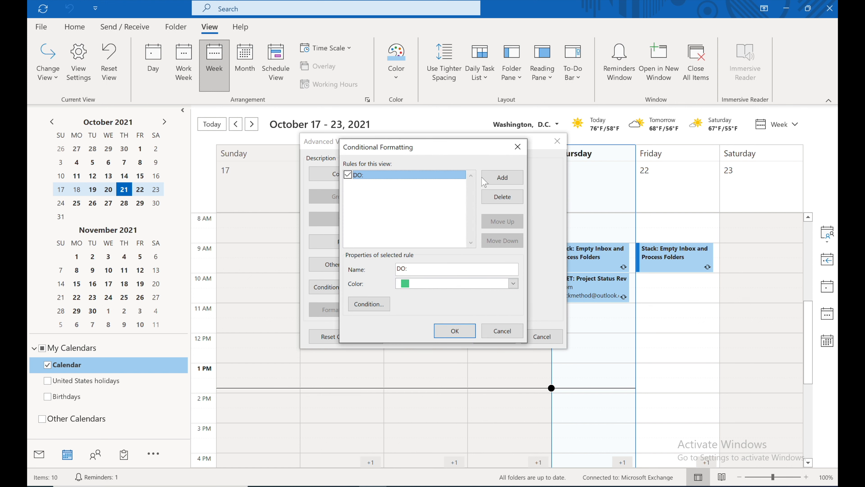
left_click(495, 179)
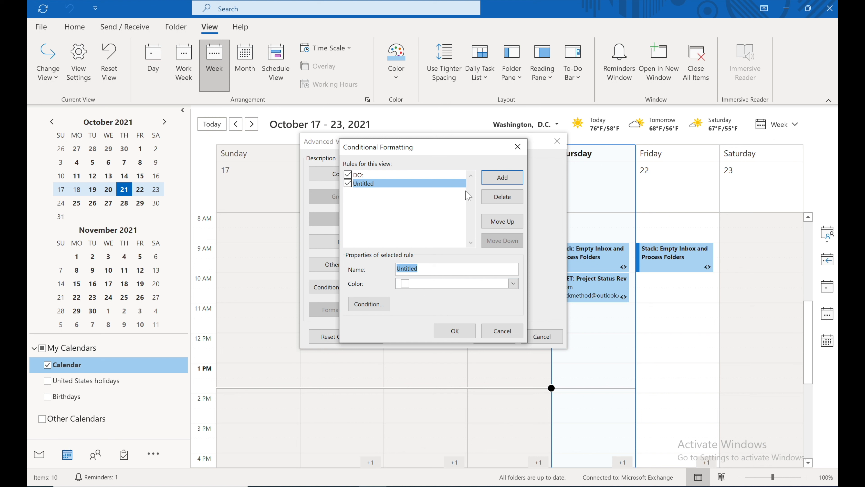
left_click(500, 198)
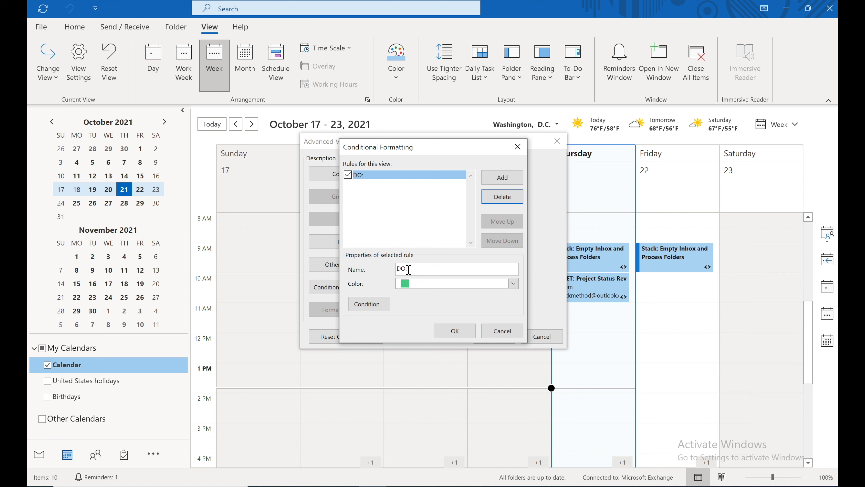
Review the color and filter condition of the DO: formatting rule, and accept the calendar view settings
left_click(514, 283)
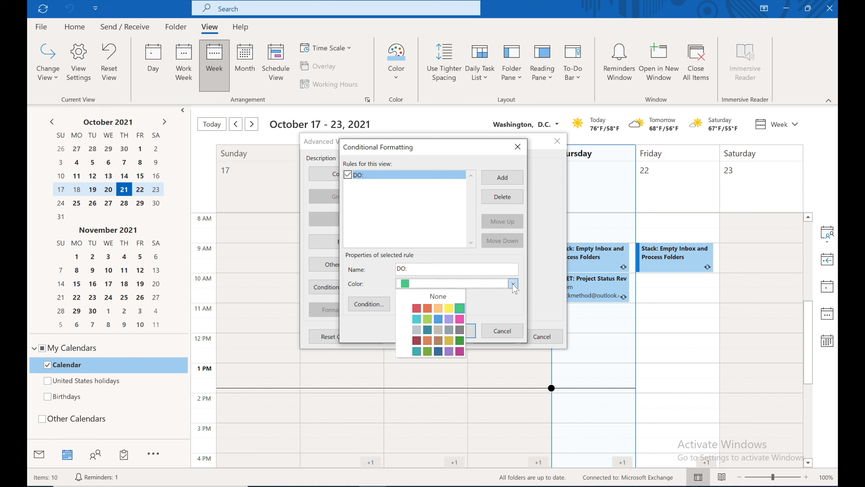
left_click(411, 285)
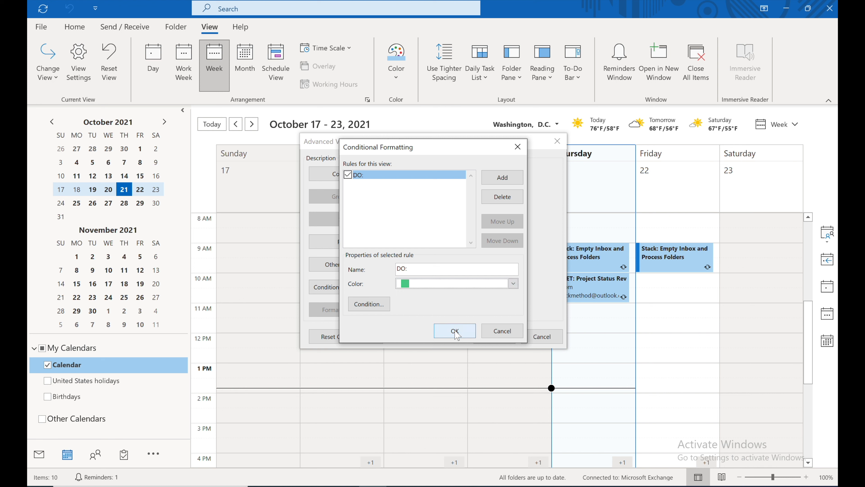
left_click(366, 307)
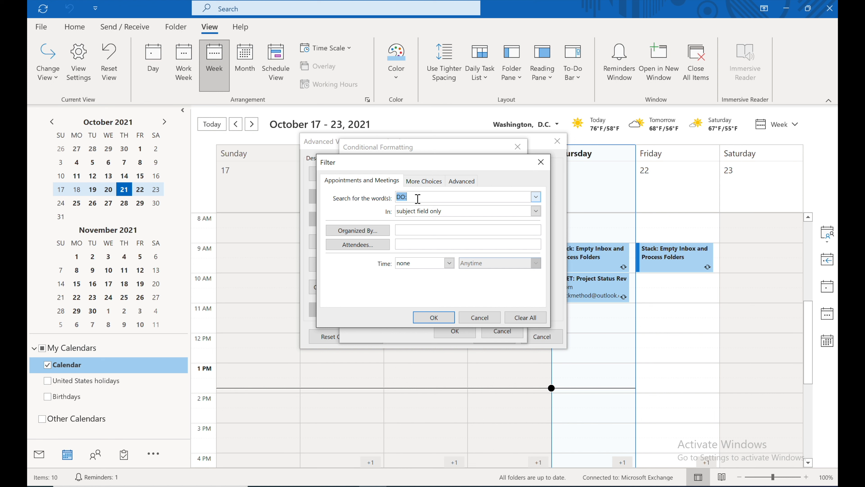
left_click(435, 318)
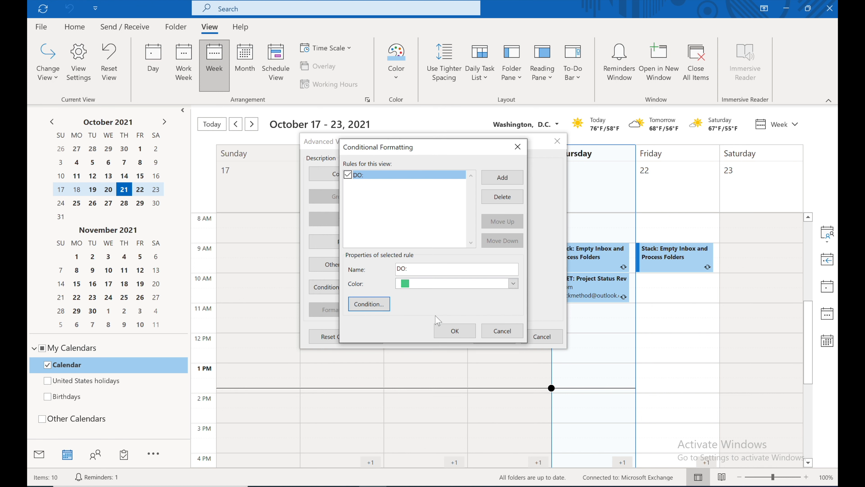
left_click(453, 330)
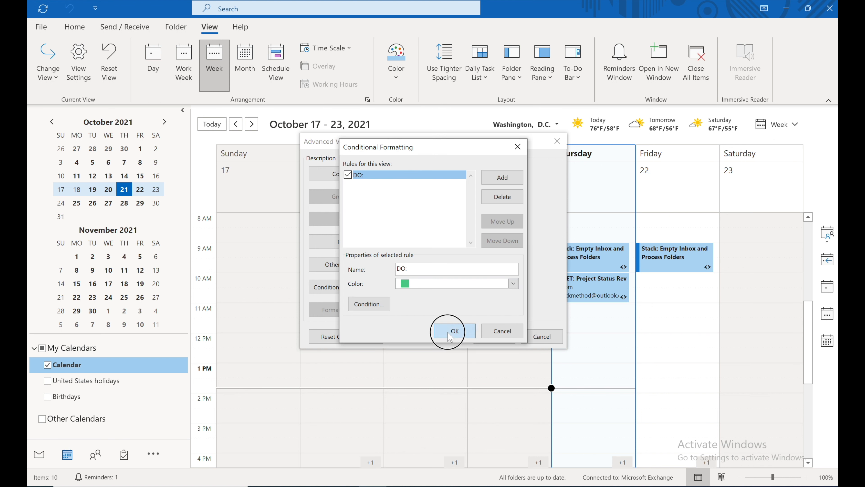
left_click(496, 336)
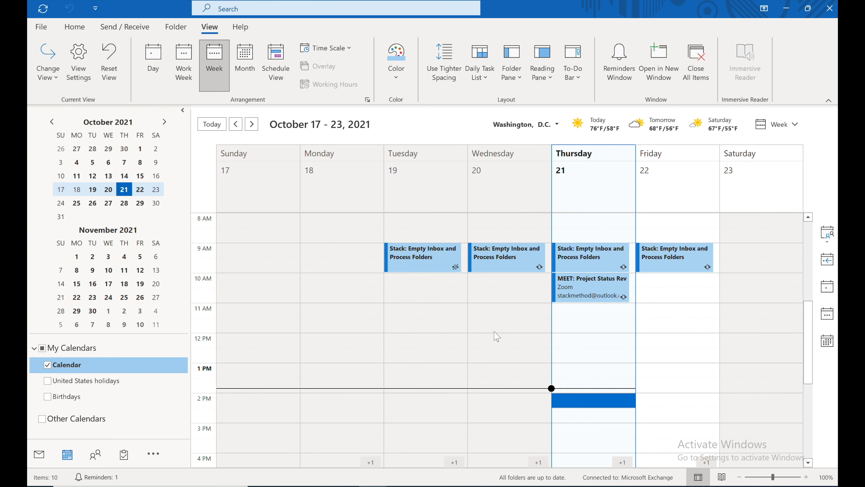
Return to the mail view and flag the "Please ABC by September 10th, 2021" message and the payroll message for follow-up
left_click(39, 455)
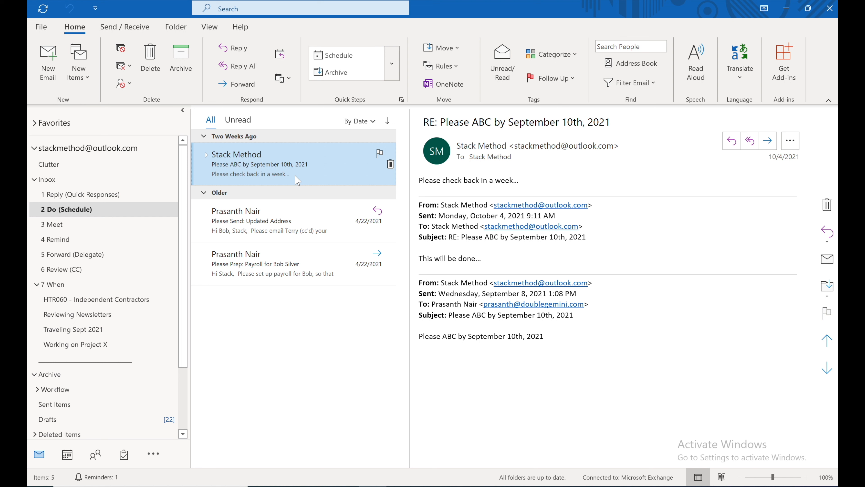
key("Insert")
key("Down")
key("Down")
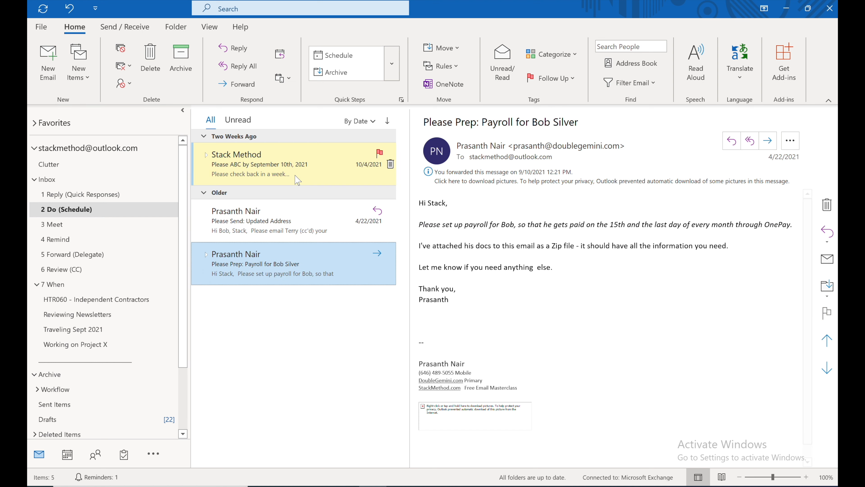
key("Insert")
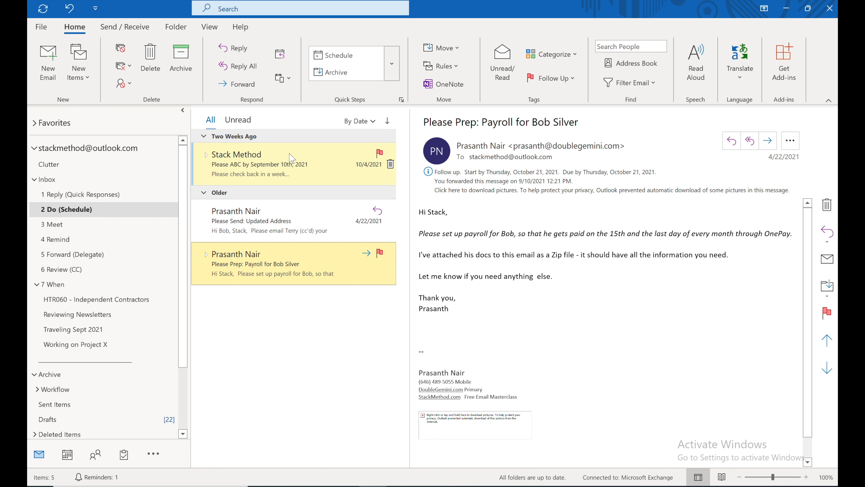
Create an appointment from the payroll message with the Schedule quick step, prefix its title with "DO: " and save it
key("ctrl+shift+1")
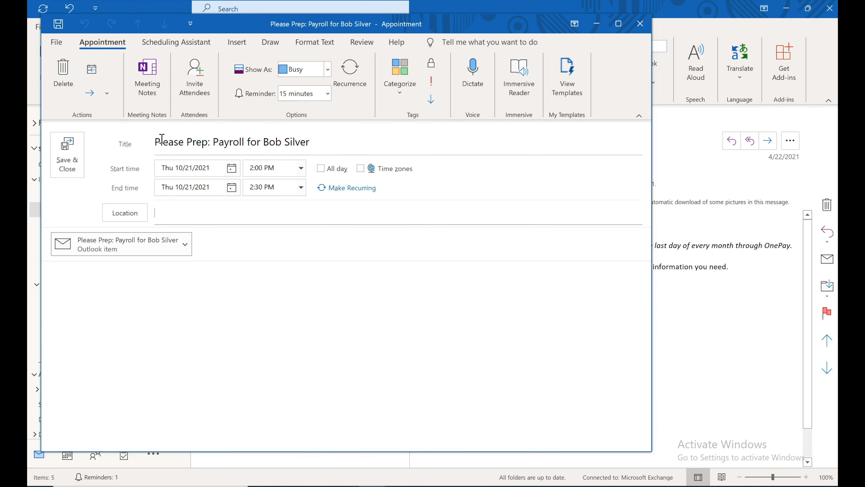
left_click(155, 140)
type("D")
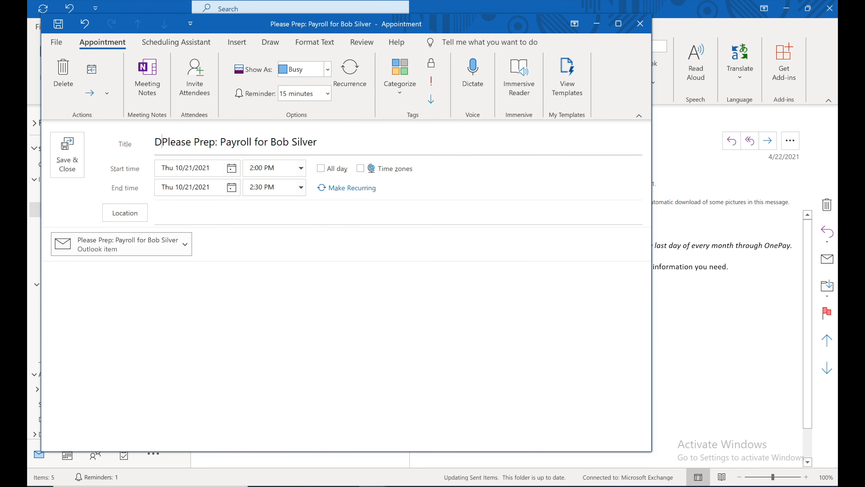
type("O:")
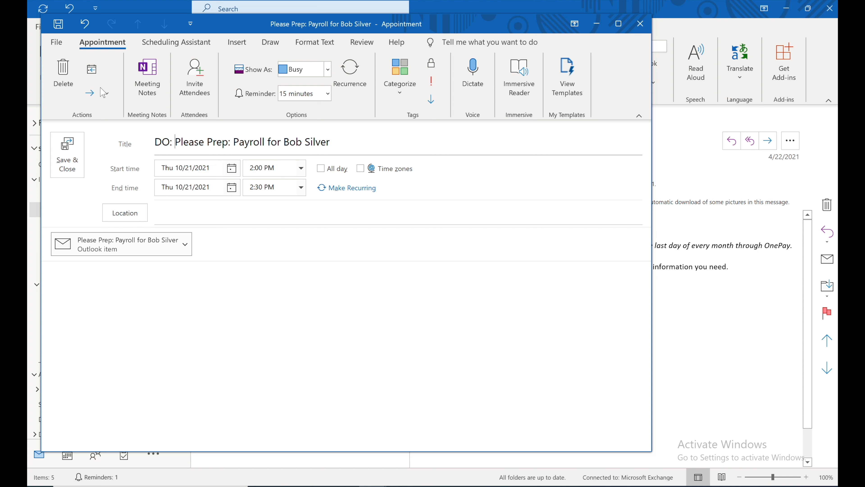
left_click(58, 24)
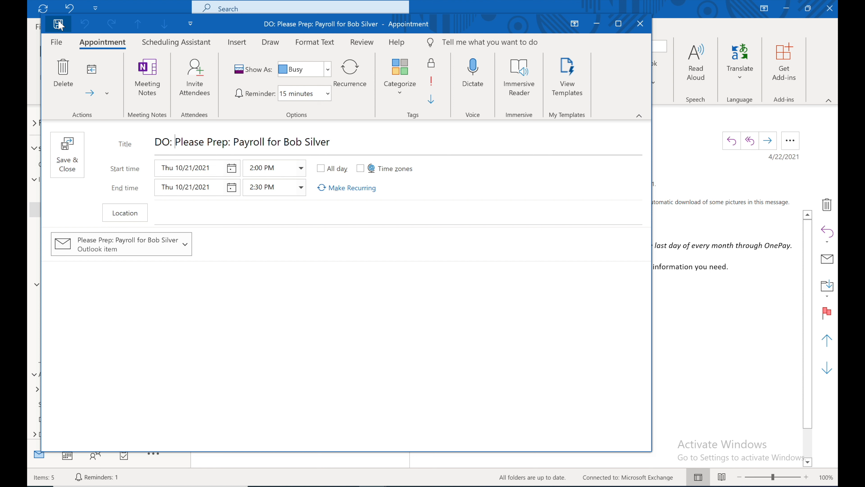
Close the saved appointment, review the DO: payroll appointment on October 21 in the calendar, and return to the mail view
left_click(640, 23)
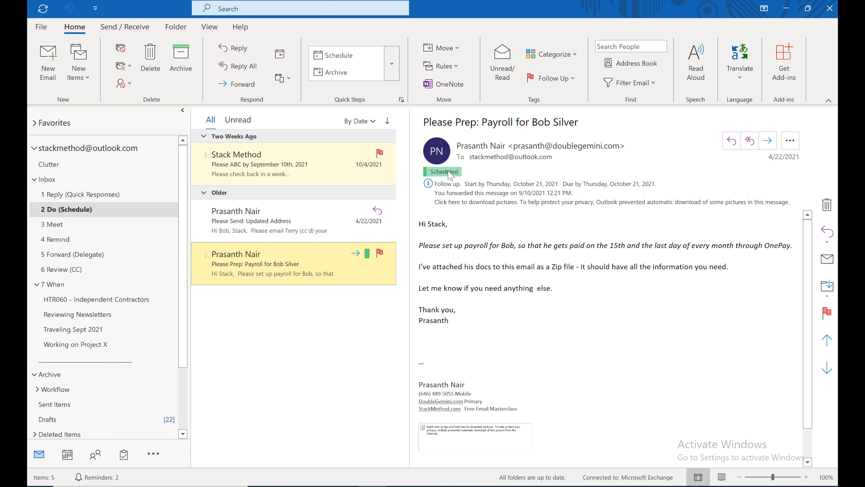
left_click(67, 454)
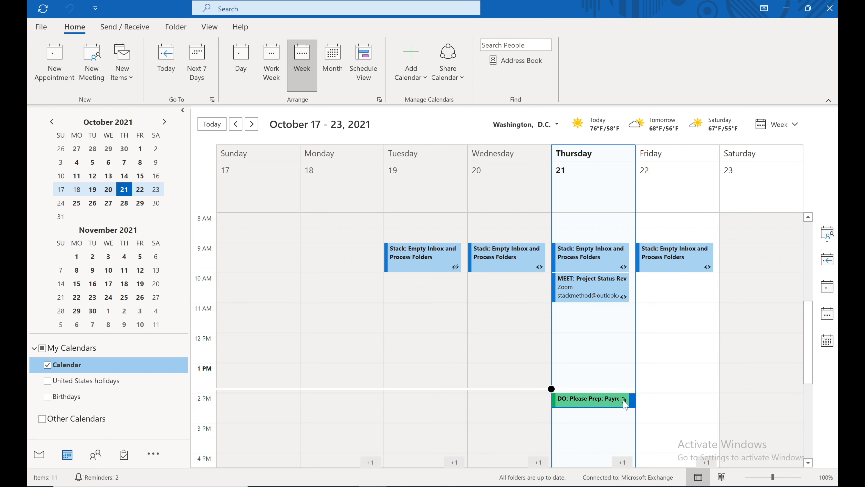
double_click(597, 406)
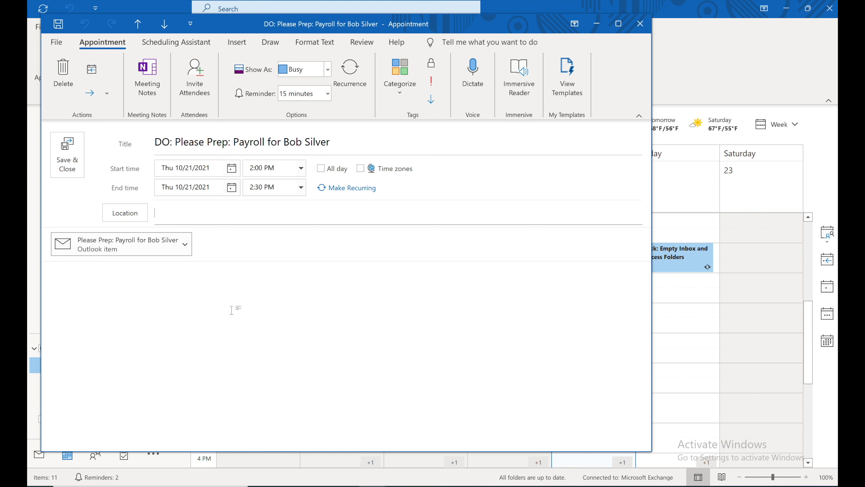
left_click(641, 21)
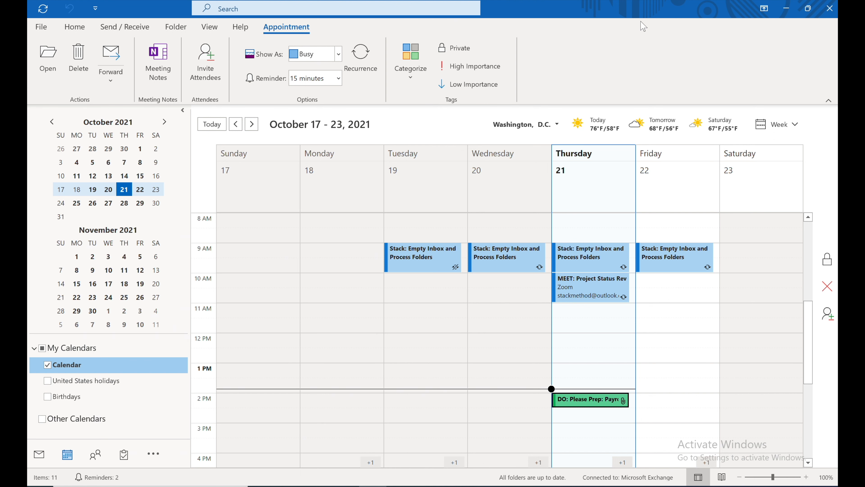
left_click(39, 454)
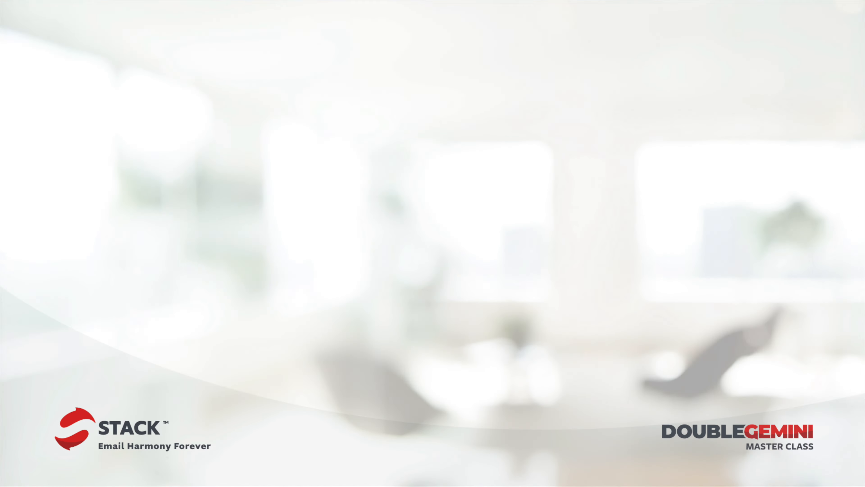
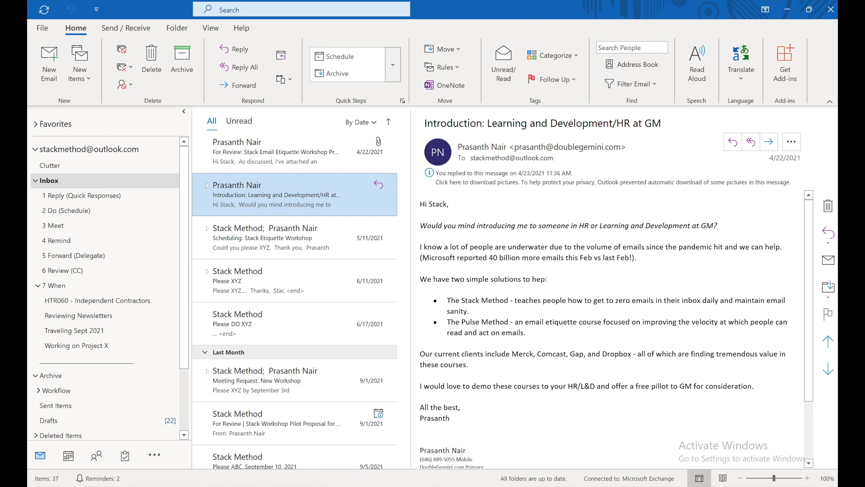
Open the "Introduction: Learning and Development/HR at GM" message and write the reply "Yes that sounds great."
double_click(363, 203)
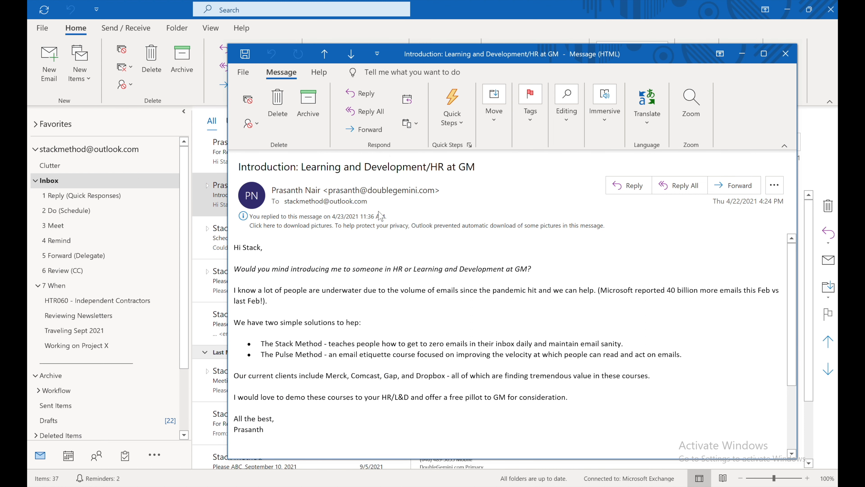
key("ctrl+r")
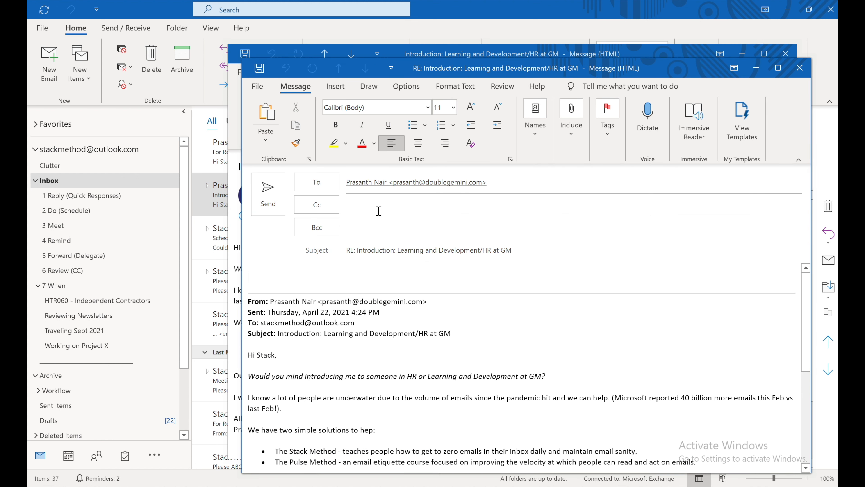
type("Yes")
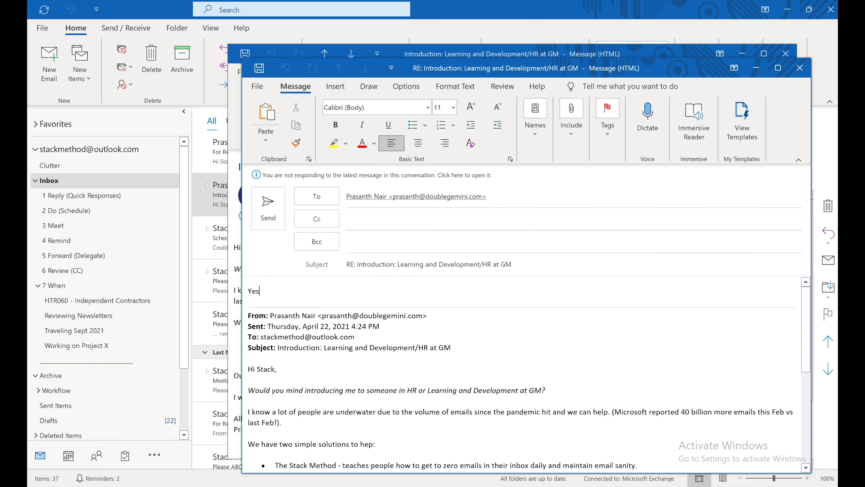
type(" that sounds g")
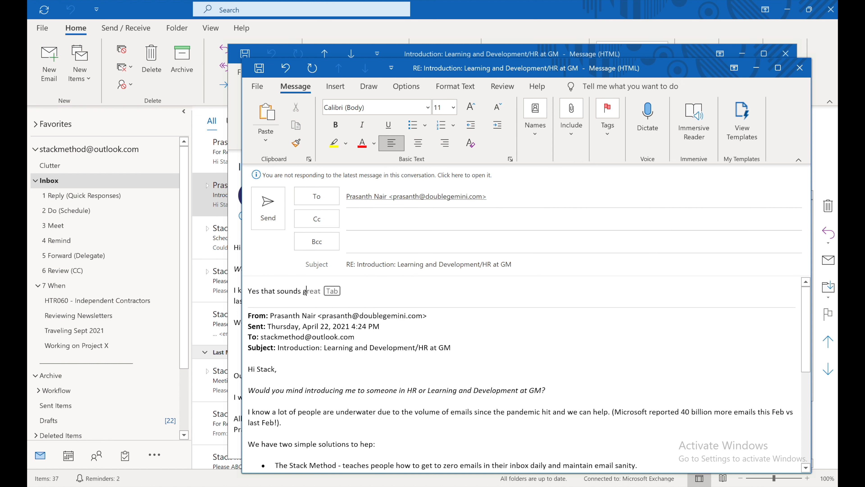
type("reat.")
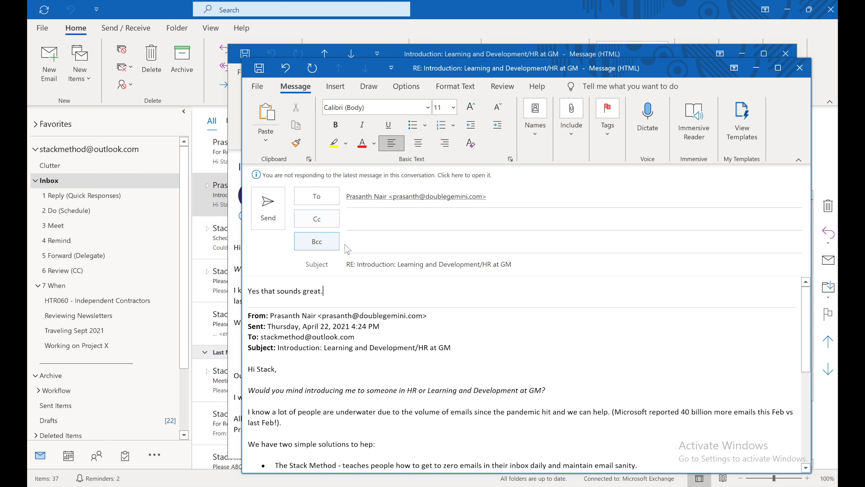
Add the account's own e-mail address as Bcc, send the reply and close the original message
left_click(373, 247)
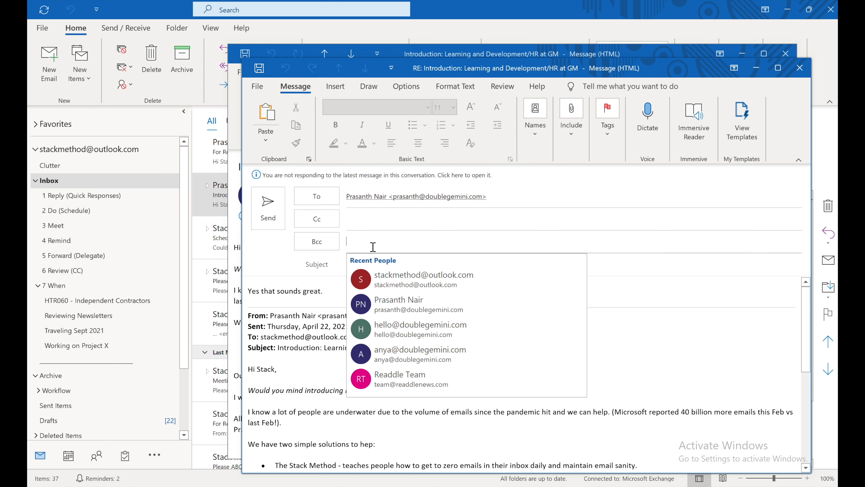
left_click(384, 277)
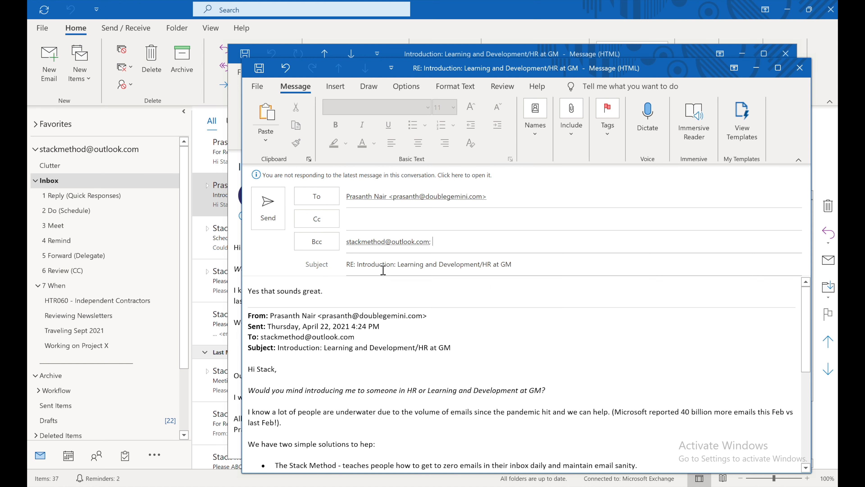
left_click(263, 197)
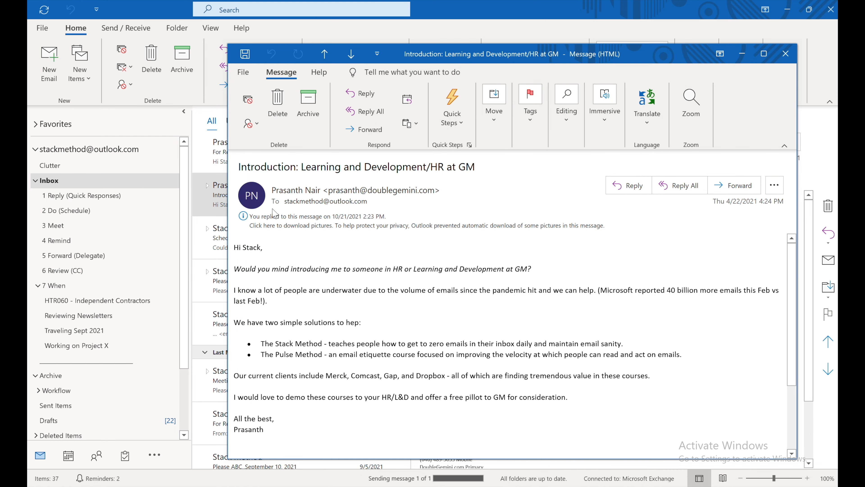
left_click(785, 54)
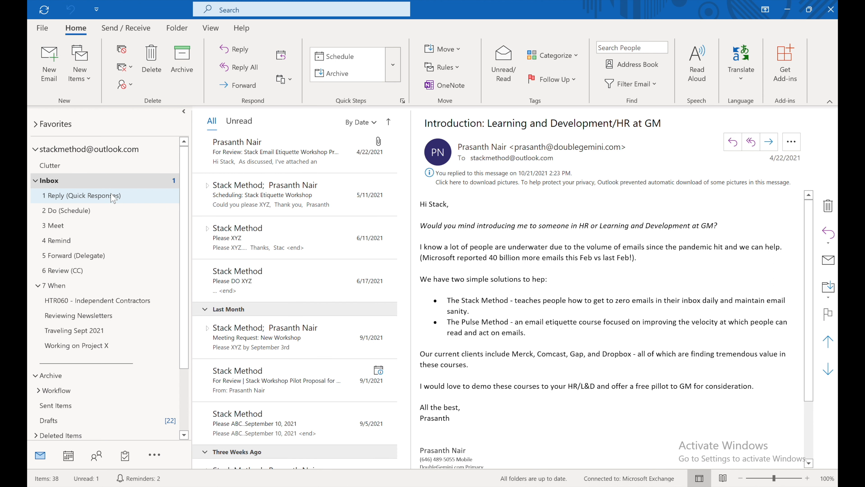
Show only the unread messages in the Inbox and delete the Bcc copy of the "Yes that sounds great." reply
left_click(104, 167)
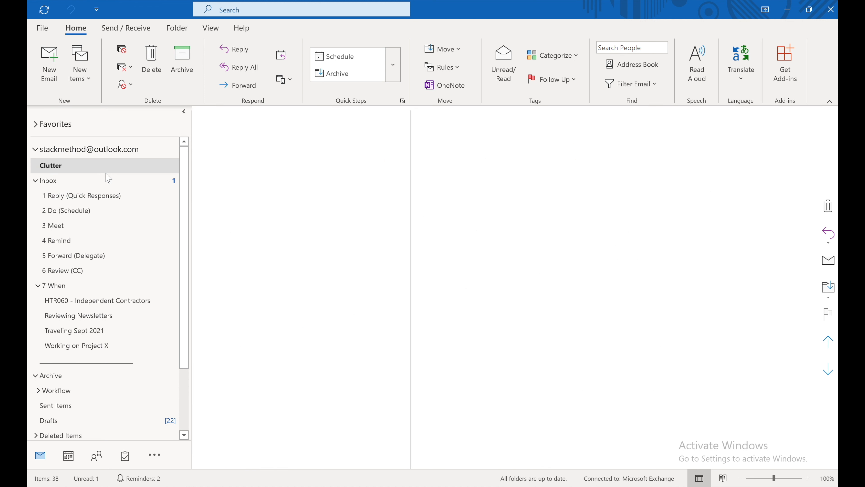
left_click(108, 181)
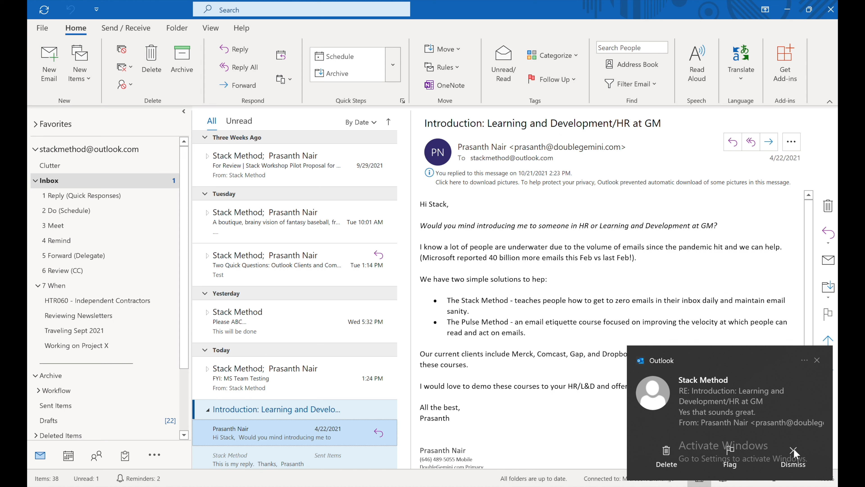
left_click(817, 360)
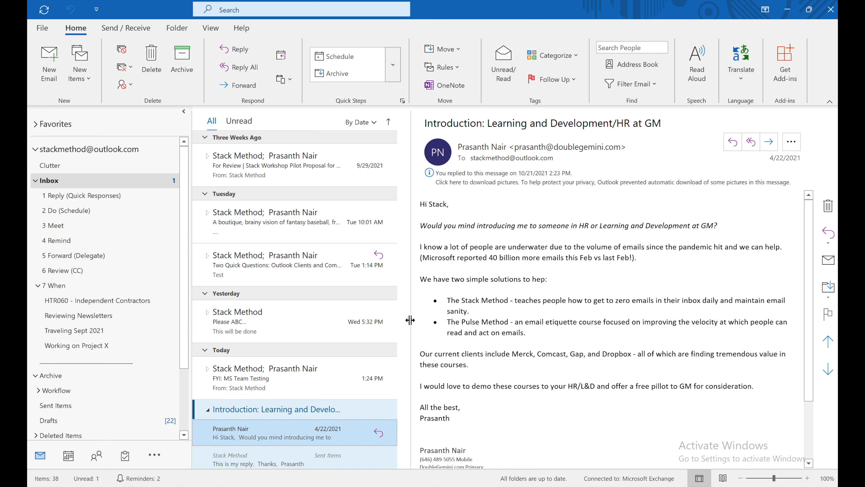
scroll(341, 279, "up", 10)
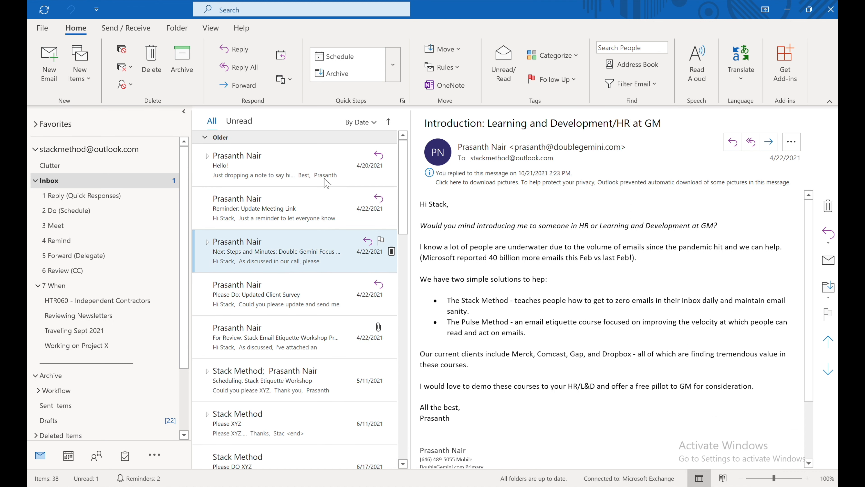
left_click(172, 183)
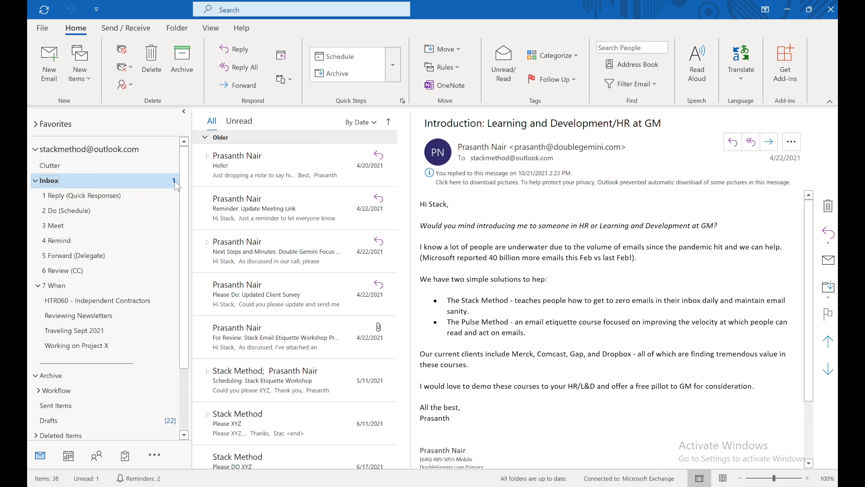
left_click(239, 121)
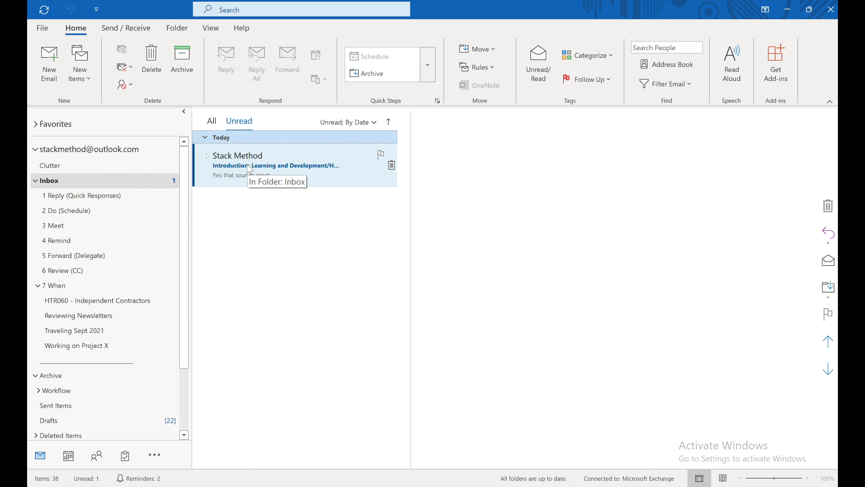
left_click(250, 168)
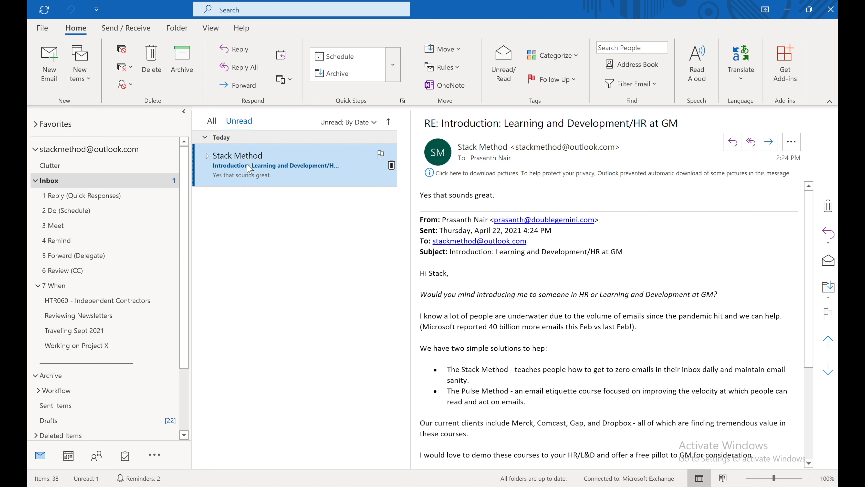
key("Delete")
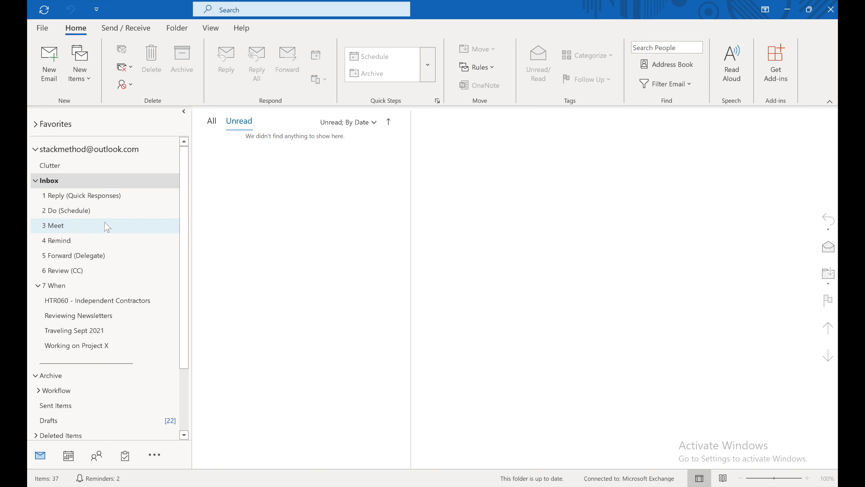
Move the "Please ABC..September 10, 2021" message from the Inbox to the Traveling Sept 2021 folder and open that folder
left_click(82, 241)
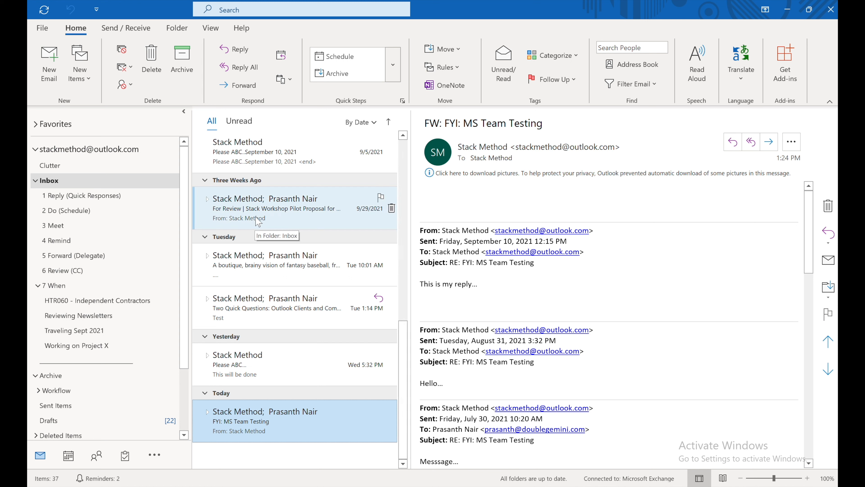
left_click(279, 168)
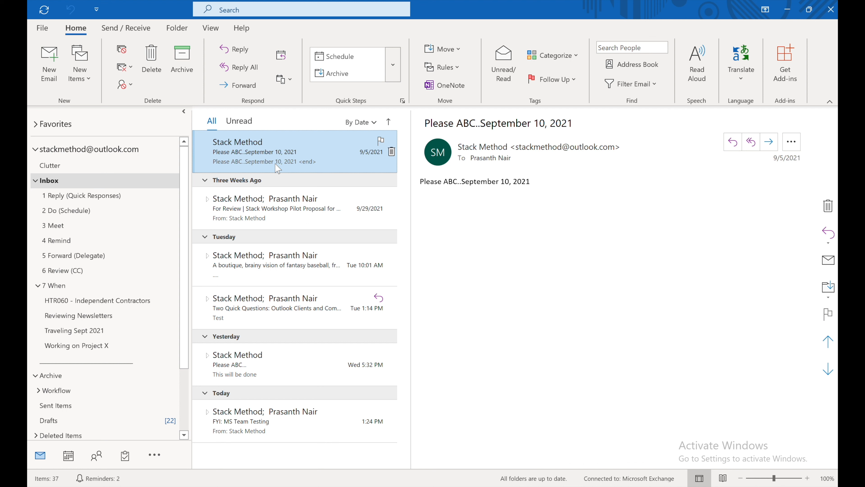
key("ctrl+shift+v")
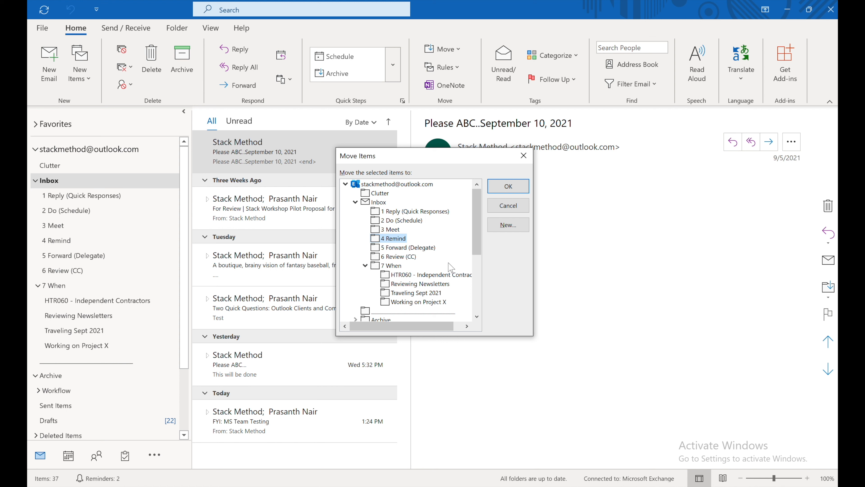
key("t")
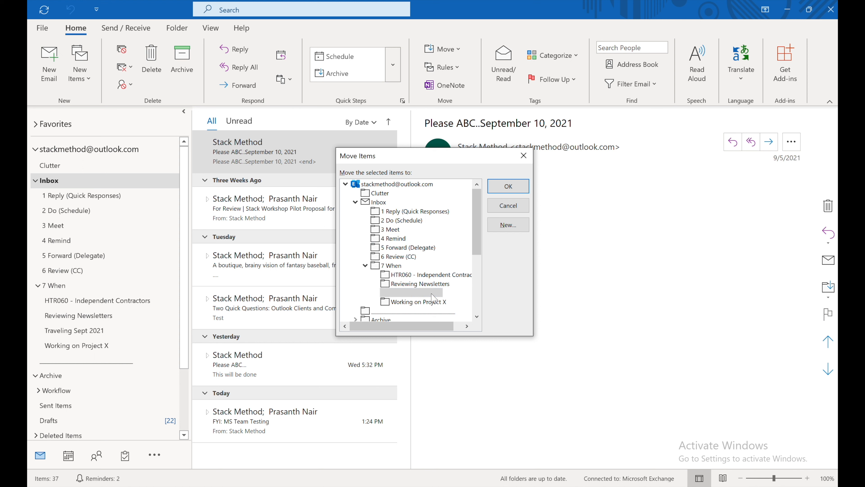
double_click(433, 295)
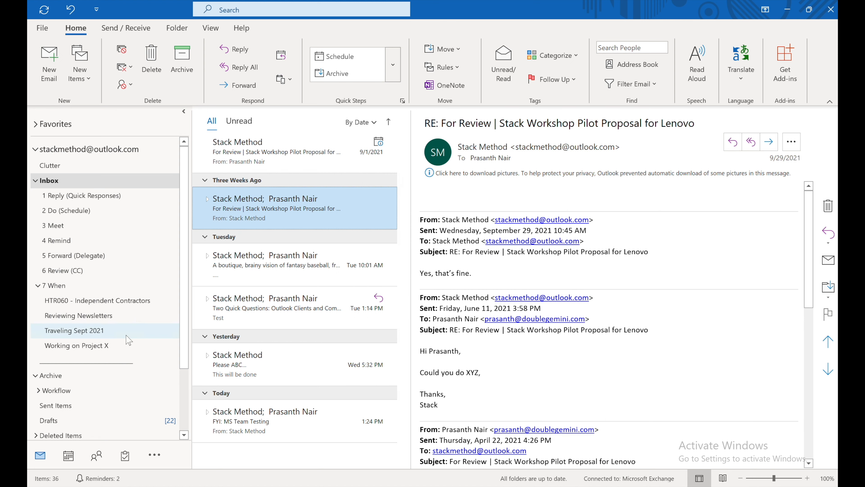
left_click(106, 336)
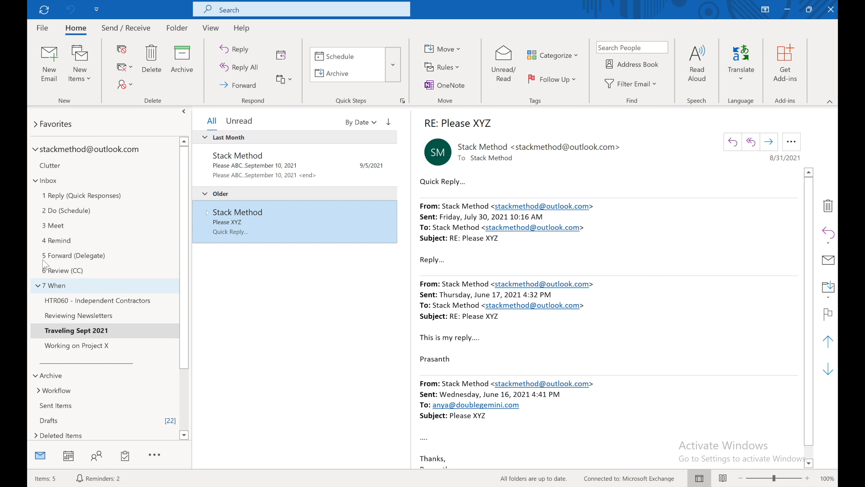
Move the "Scheduling: Stack Etiquette Workshop" message from the Inbox to the Working on Project X folder and open that folder
left_click(55, 180)
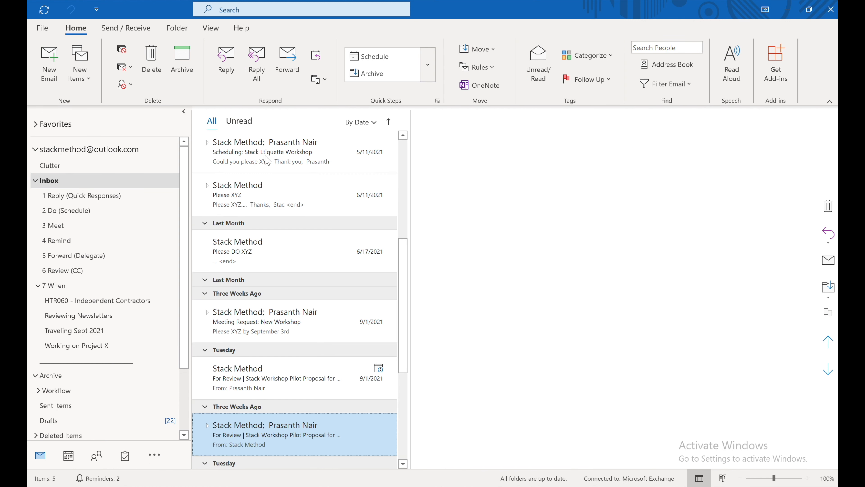
left_click(269, 157)
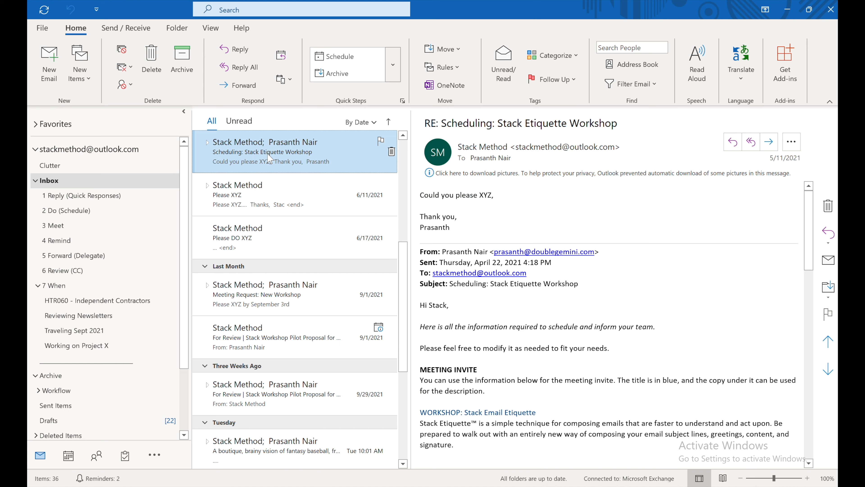
key("ctrl+shift+v")
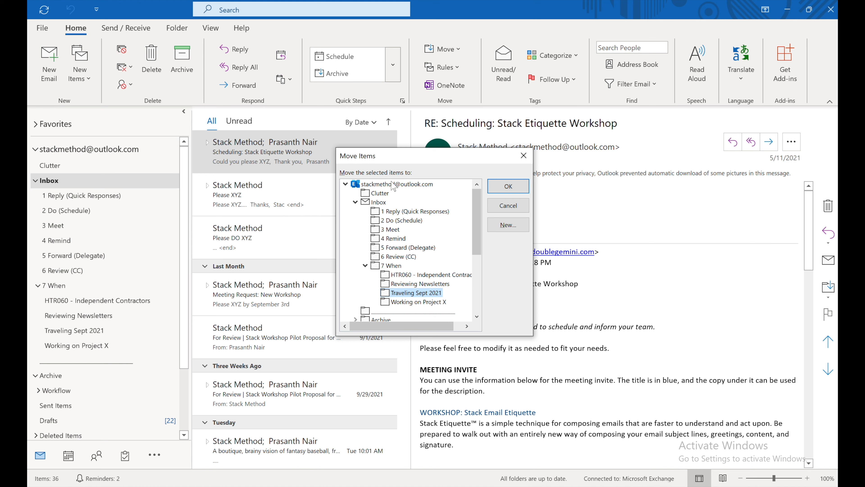
key("Down")
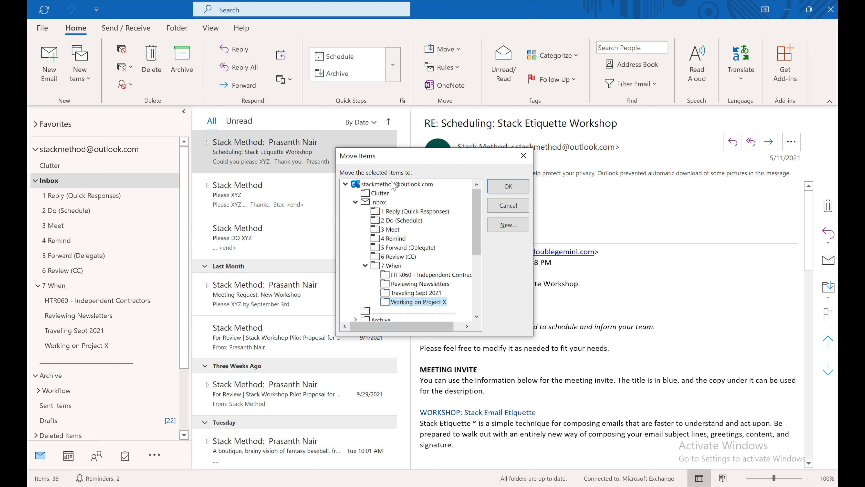
left_click(513, 187)
left_click(91, 346)
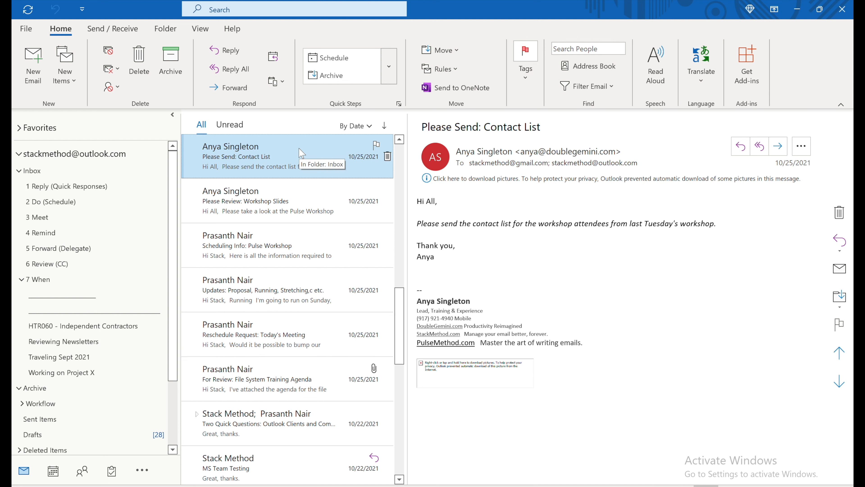
Select the four consecutive messages from "Please Send: Contact List" through "Updates: Proposal, Running, Stretching,c etc." and open them all together in separate windows
key("shift+Down")
key("shift+Down")
key("shift+Down")
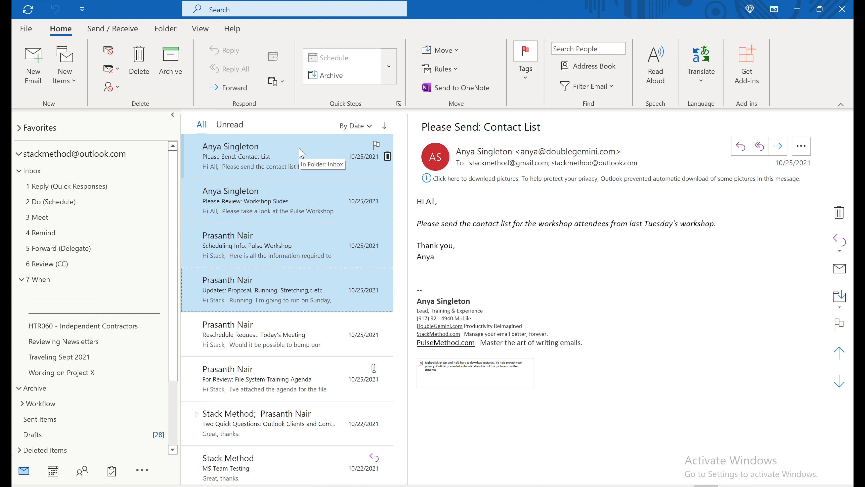
right_click(285, 221)
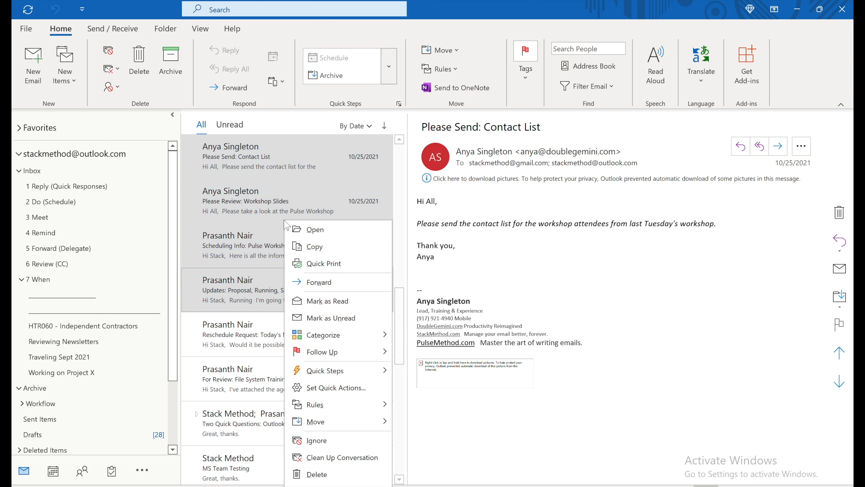
left_click(318, 231)
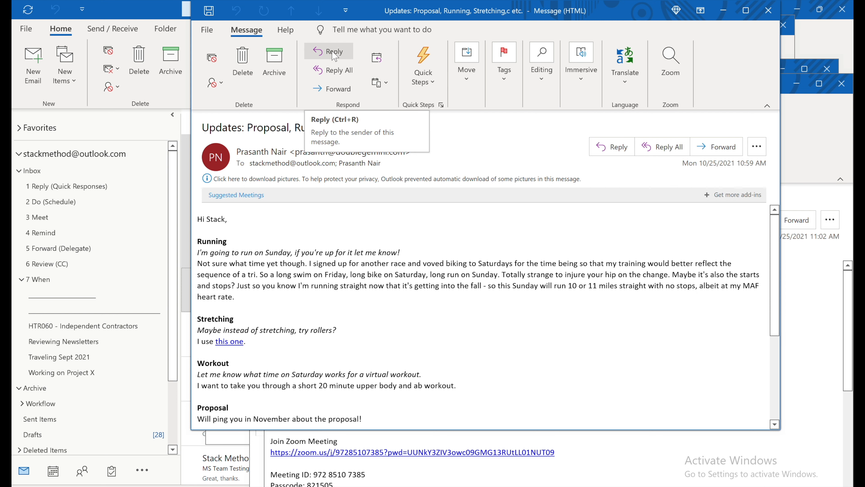
Close the four opened message windows, from "Updates: Proposal, Running, Stretching,c etc." back to "Please Send: Contact List"
left_click(769, 11)
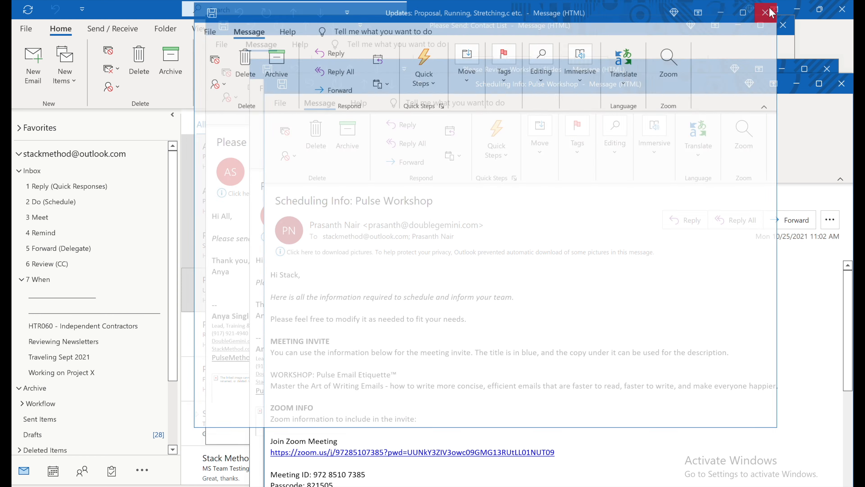
left_click(843, 83)
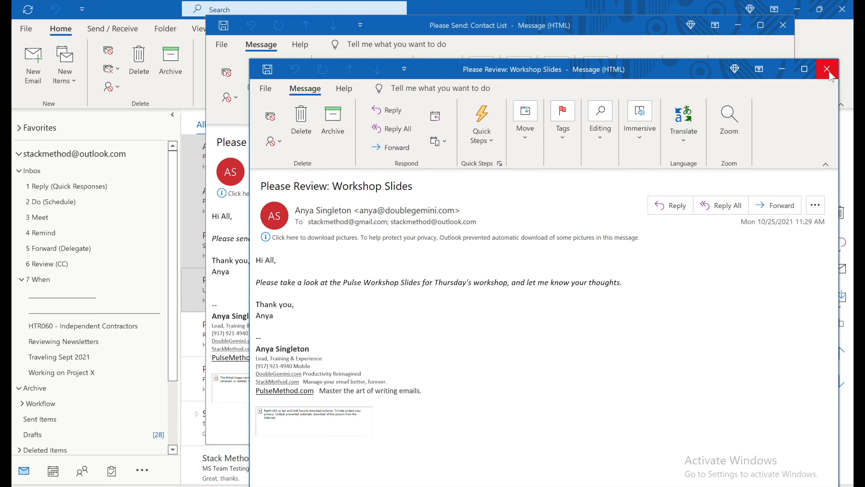
left_click(828, 69)
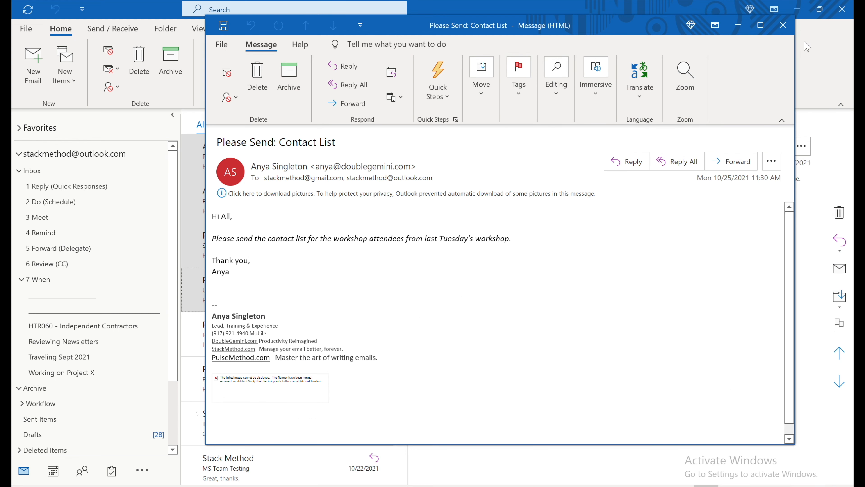
left_click(784, 23)
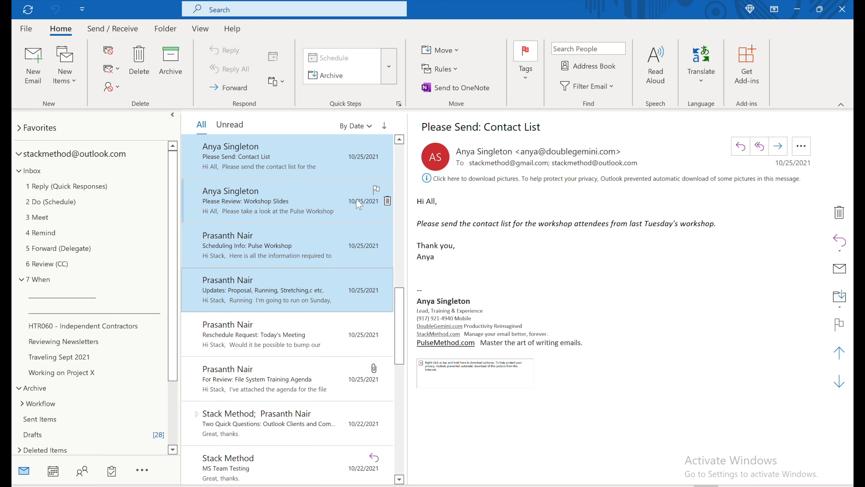